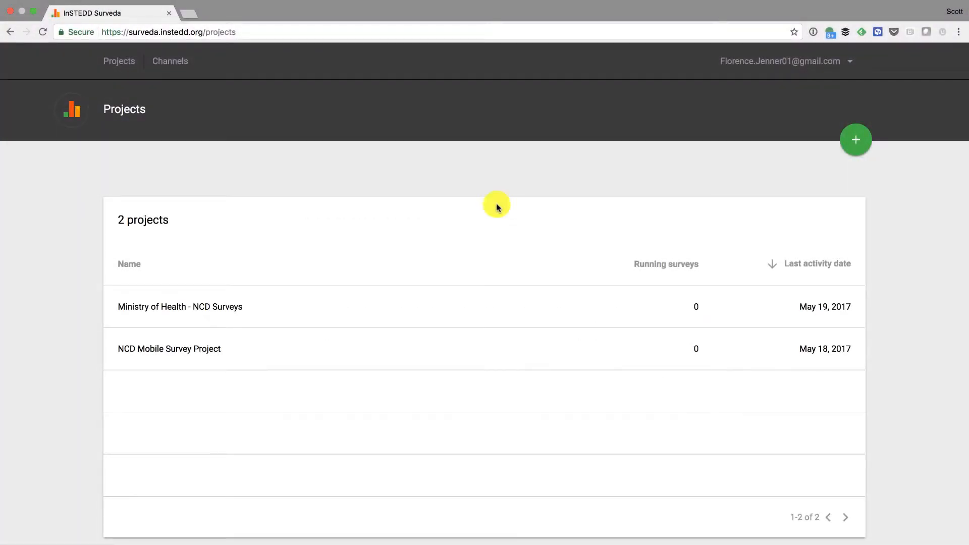
Add a new questionnaire to the "Ministry of Health - NCD Surveys" project
left_click(192, 310)
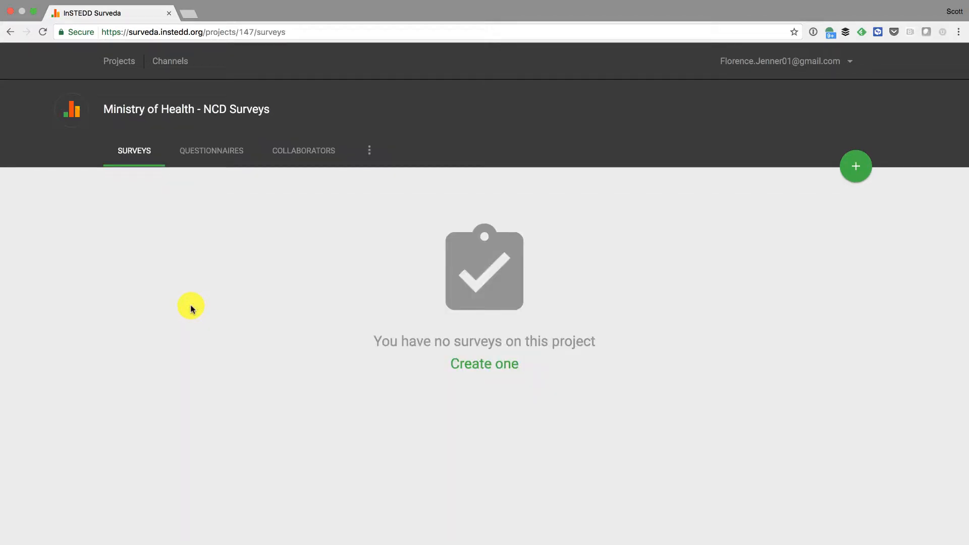
left_click(225, 153)
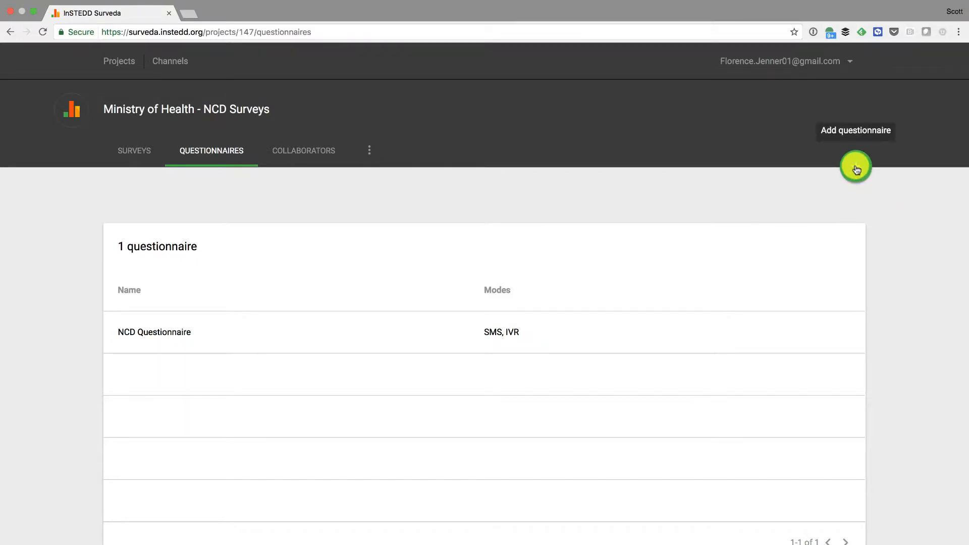
left_click(857, 170)
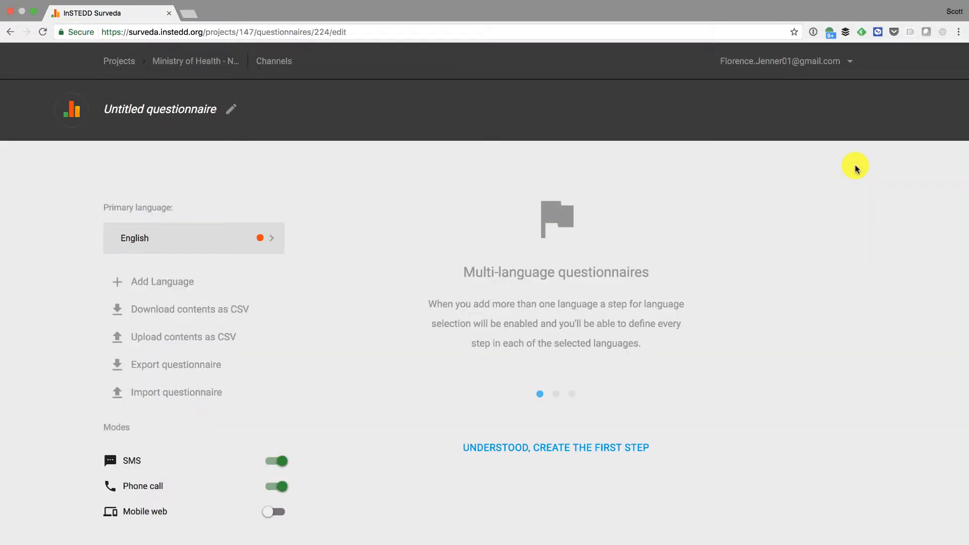
Name the new questionnaire "NCD Questionnaire - Short Version"
left_click(171, 111)
type("NCD Questionnaire - Short Veris")
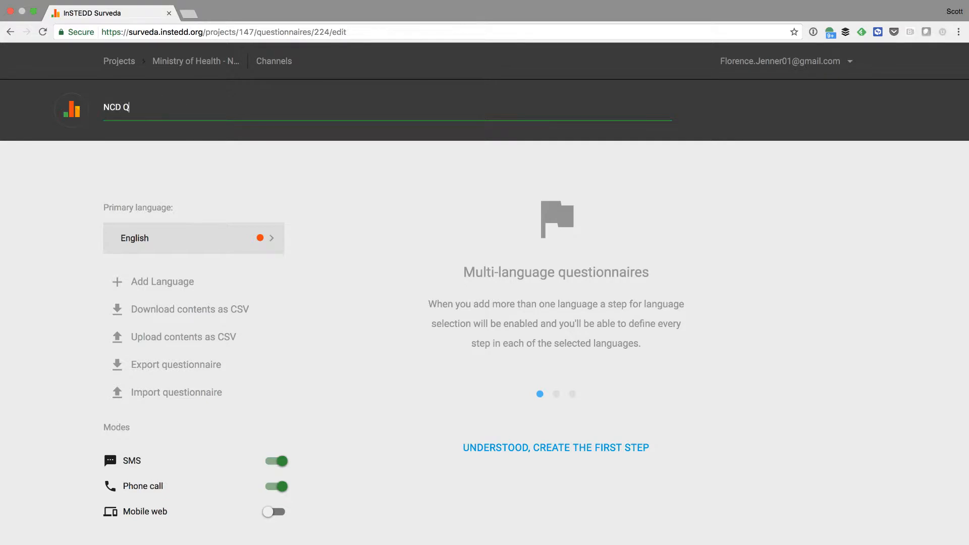
key("BackSpace")
key("BackSpace")
type("sion")
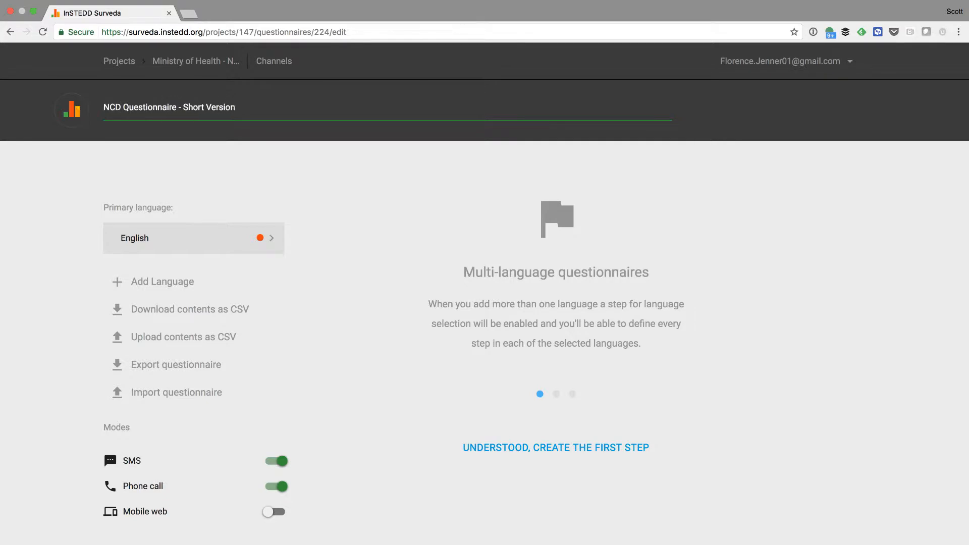
left_click(690, 190)
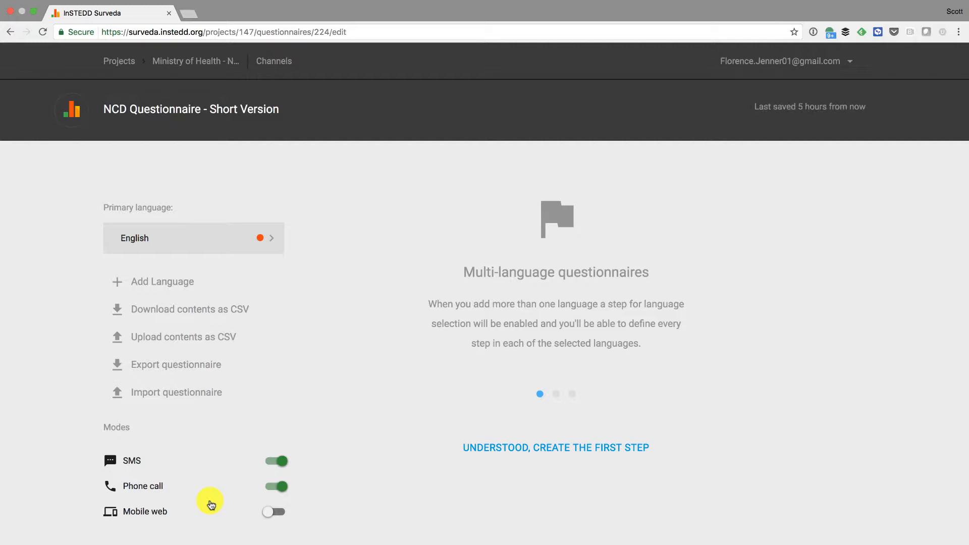
Turn off the Phone call mode and create the questionnaire's first step as a multiple choice question
left_click(275, 487)
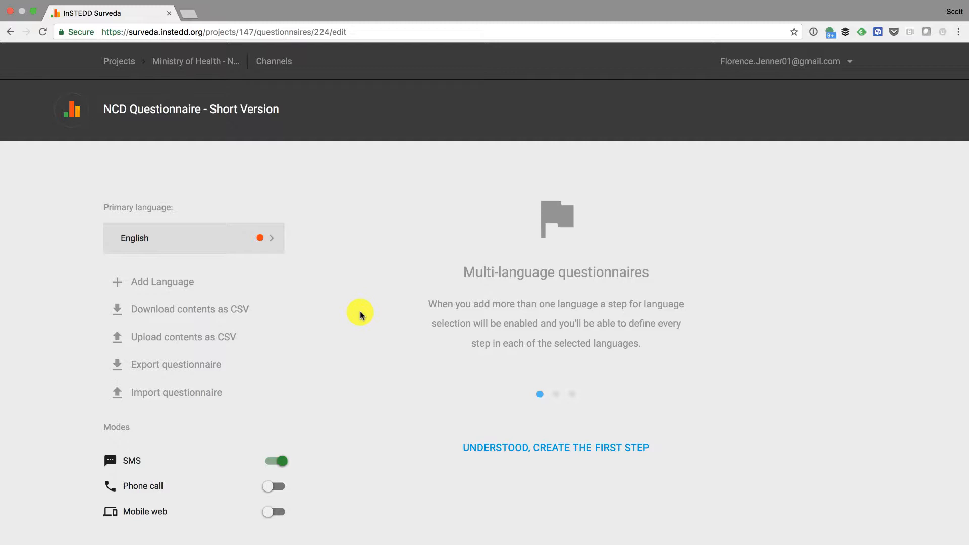
left_click(565, 450)
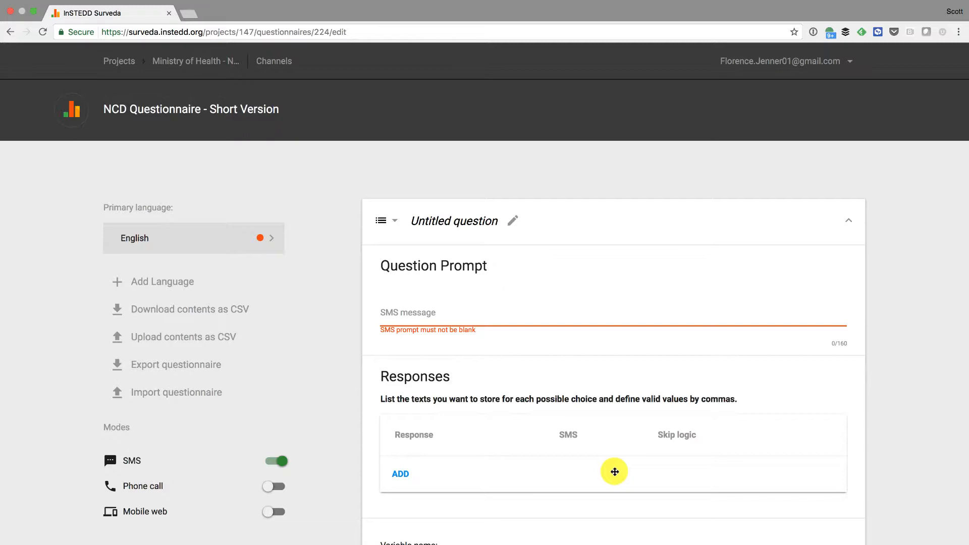
left_click(392, 221)
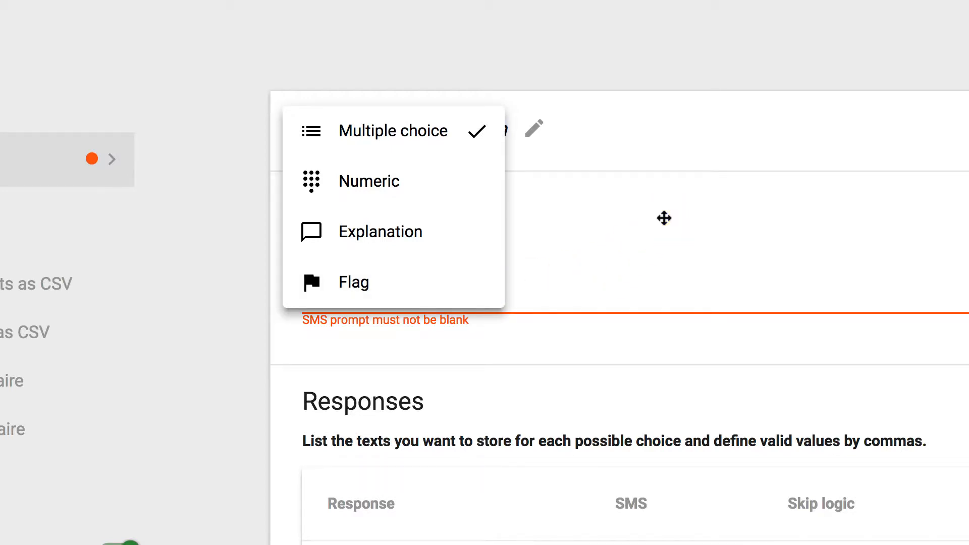
left_click(664, 218)
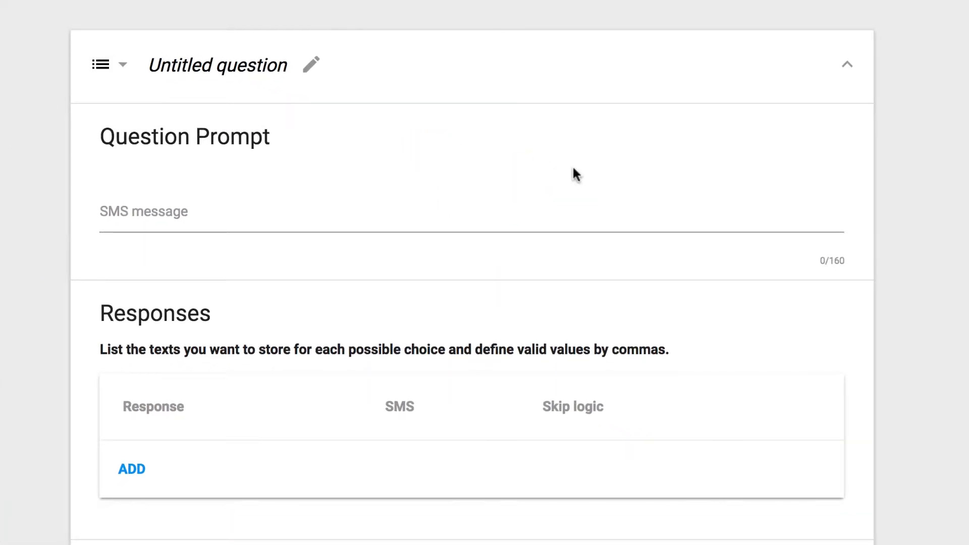
Name the first question "Consent"
left_click(220, 65)
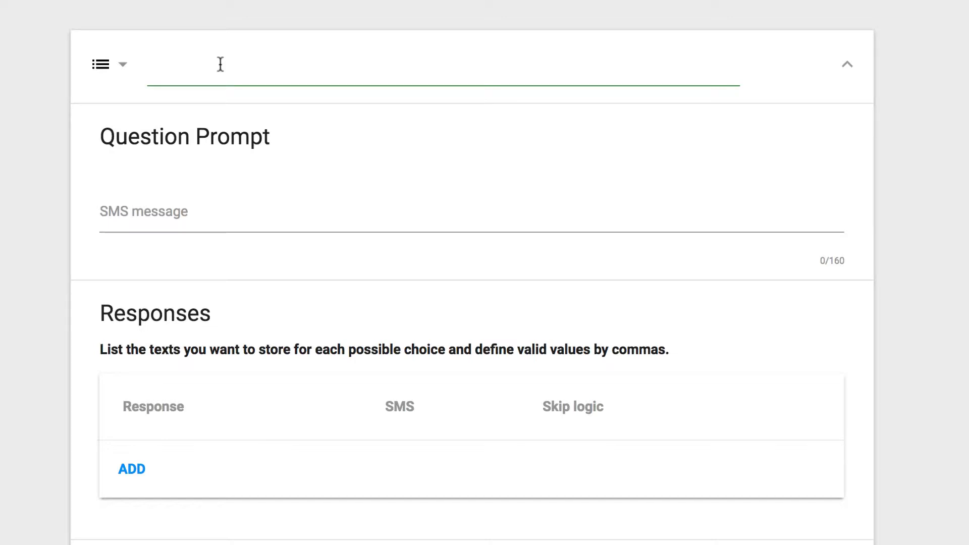
type("Consent")
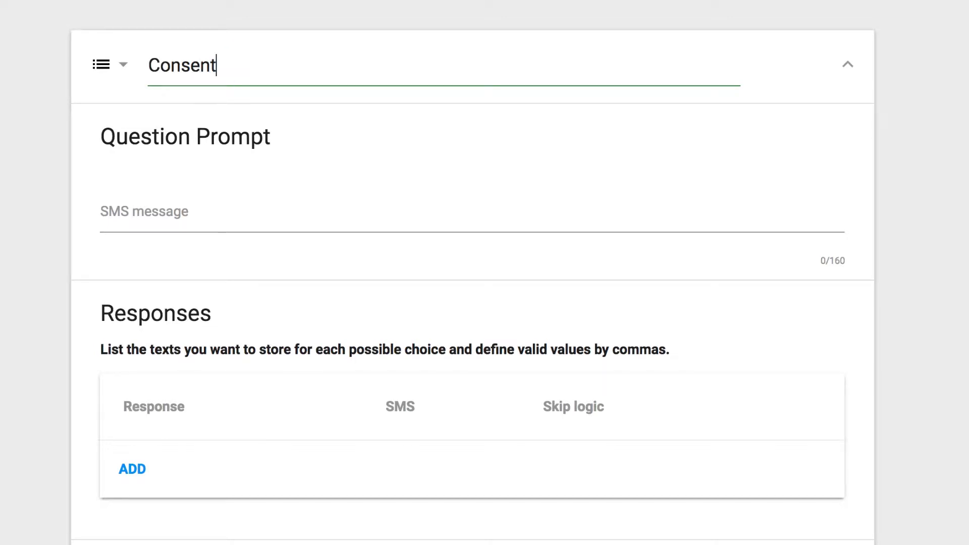
left_click(361, 134)
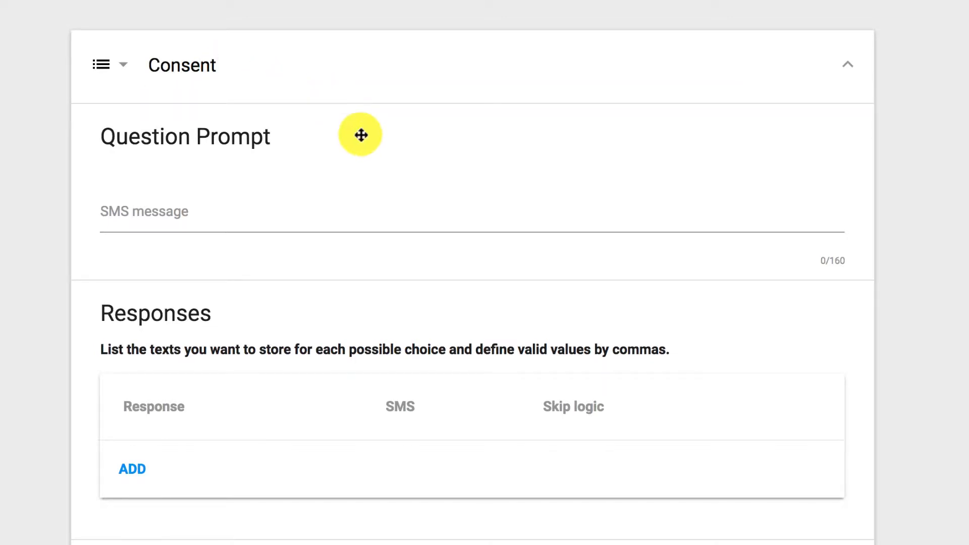
Write an SMS prompt introducing the Ministry of Health NCD survey, asking to participate, with "Yes" or 1 to continue and "No" or 3 to stop
left_click(235, 221)
type("Hi, ")
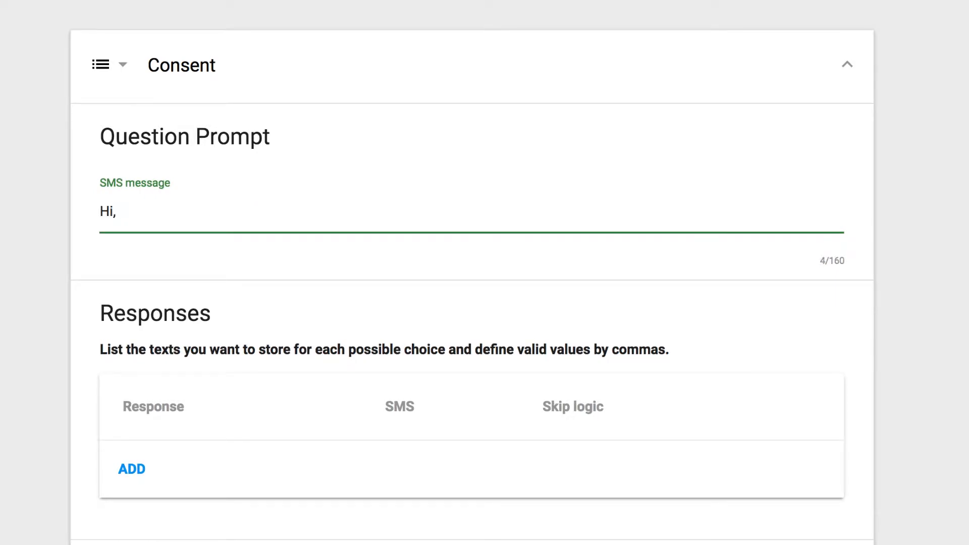
type("this is an NCD survey from the Ministry o")
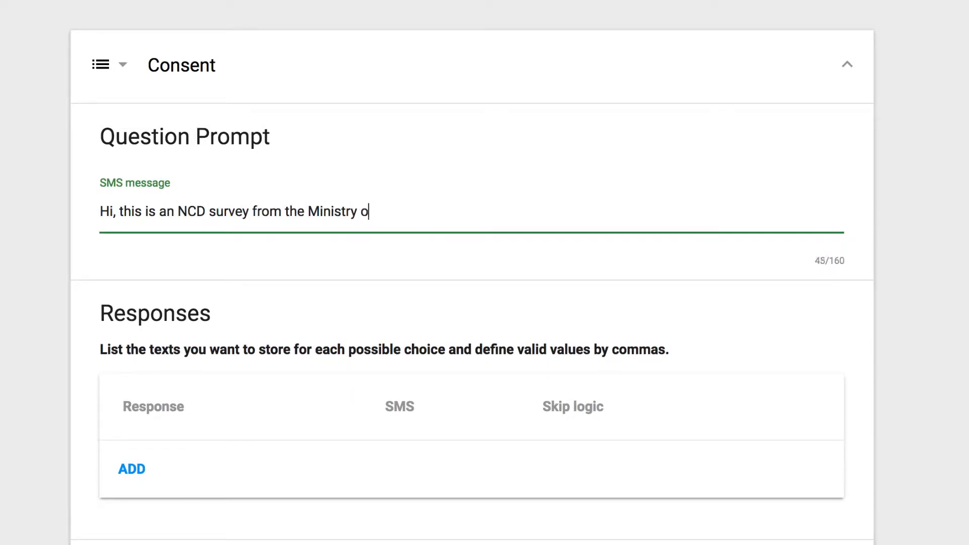
type("f Health.  Would you like to participate?  Text")
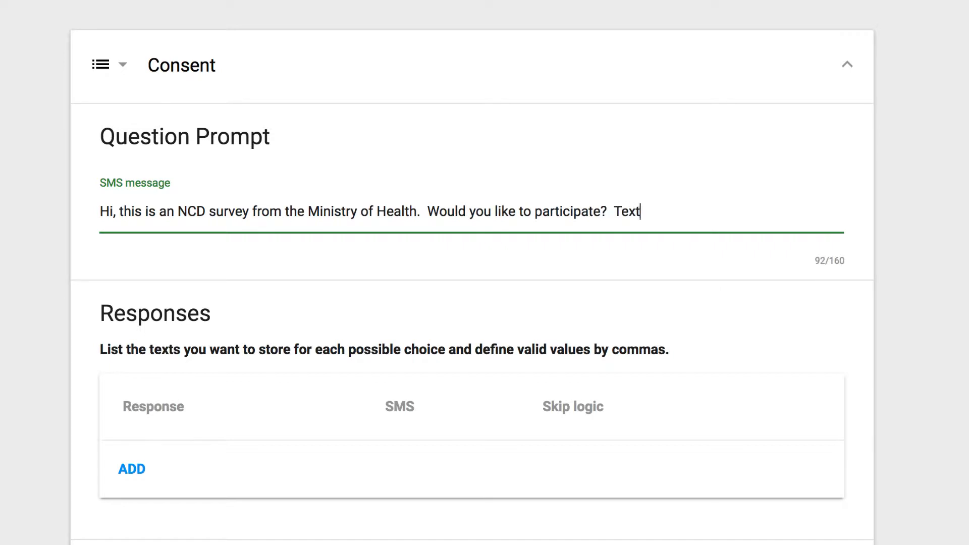
type(" \"Yes\" or 1 to continue.  Text \"N")
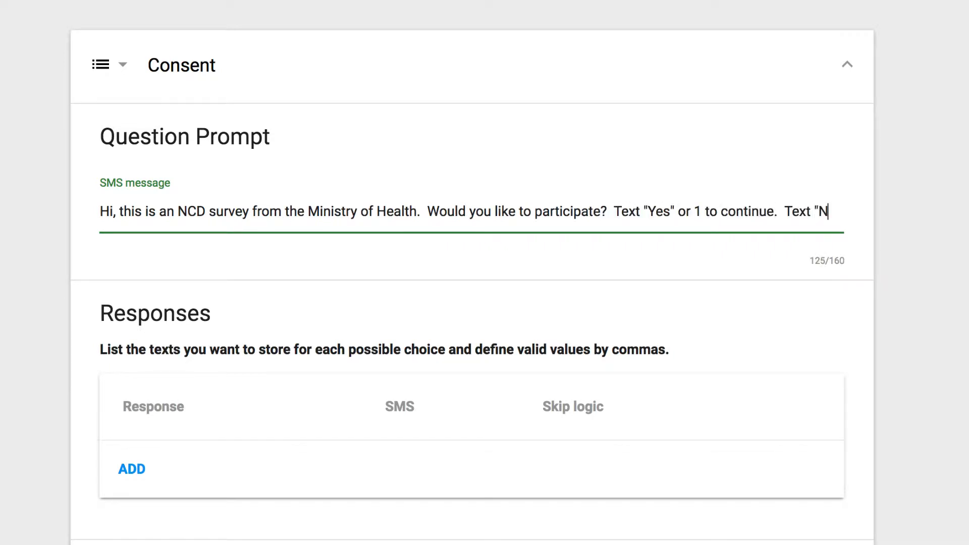
type("o\" or 3 to stop.")
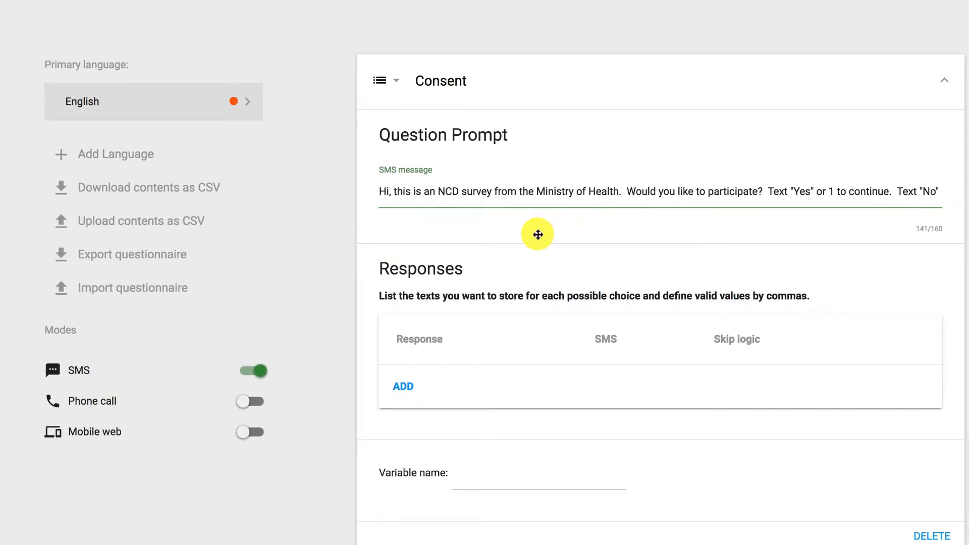
left_click(539, 235)
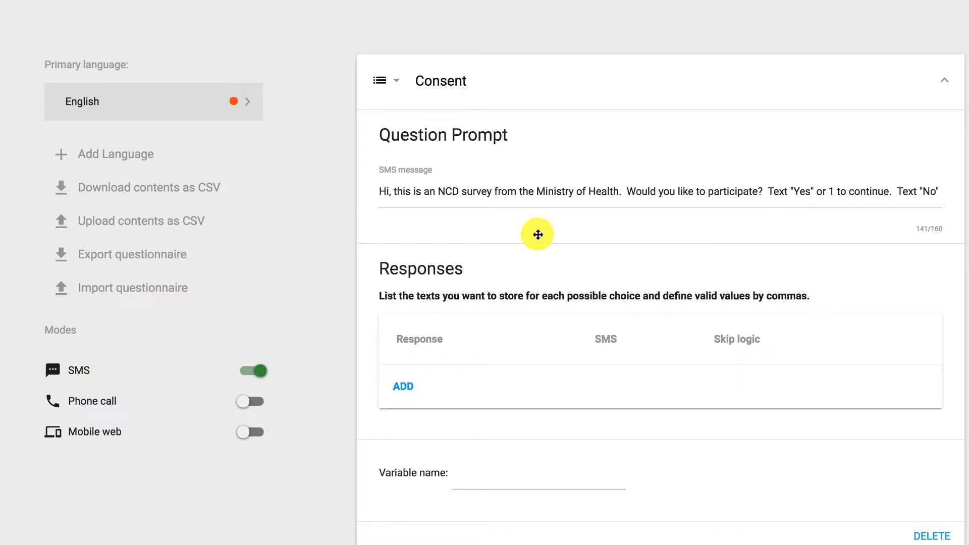
Enable Phone call mode and write a voice message inviting participation in the Ministry of Health NCD survey, with 1 to continue and 3 to not
left_click(255, 402)
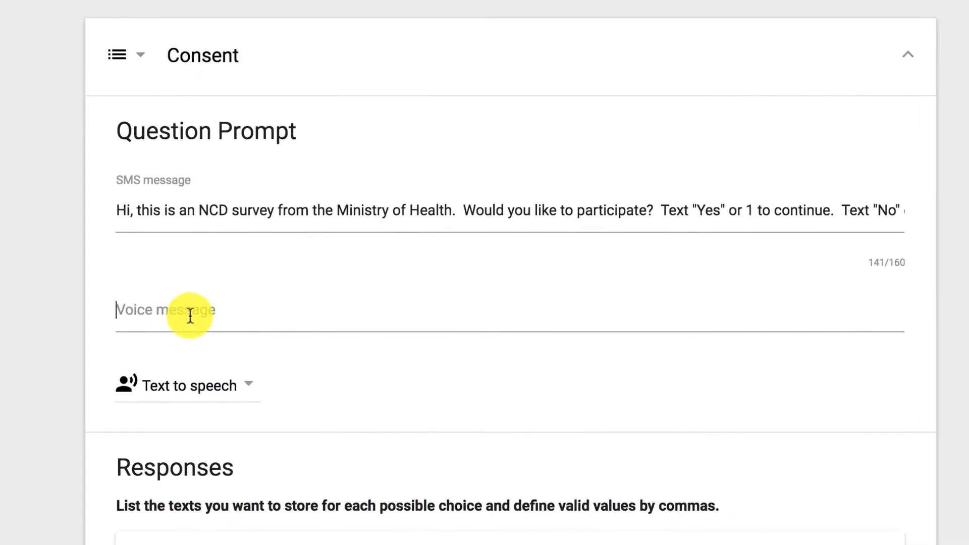
left_click(433, 266)
type("Hi, this is an NCD")
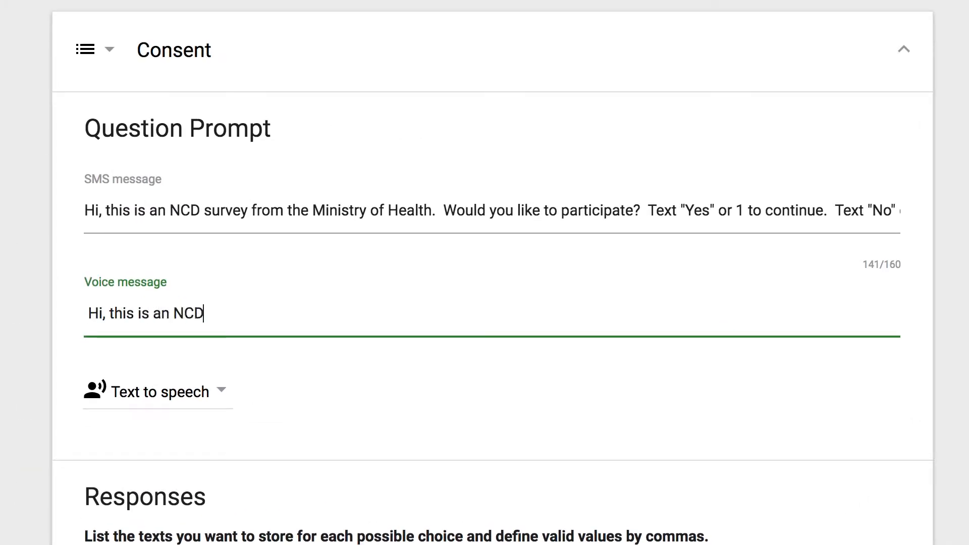
type(" survey from the Ministry of Health. Would you like partici")
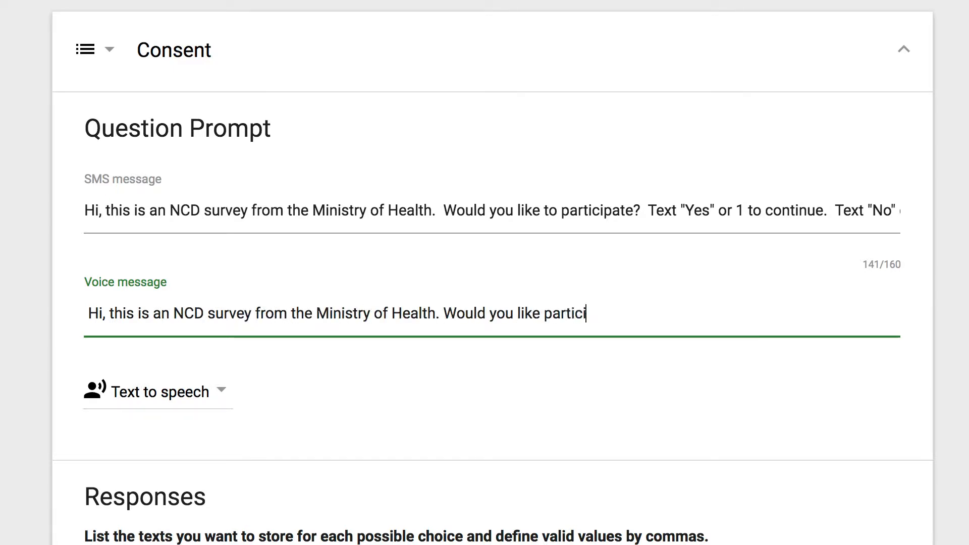
type("pate?  Press 1 to continue.  Press 3 to not.")
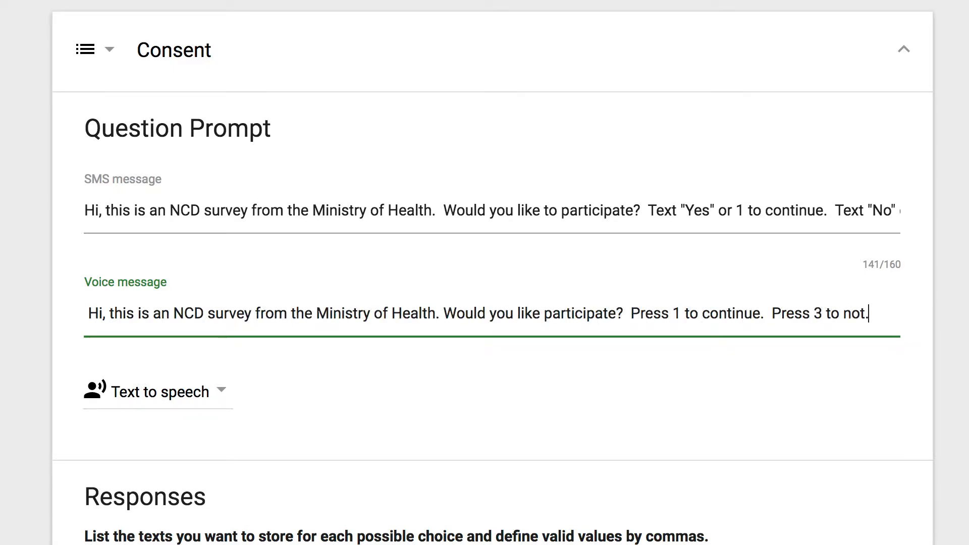
left_click(554, 379)
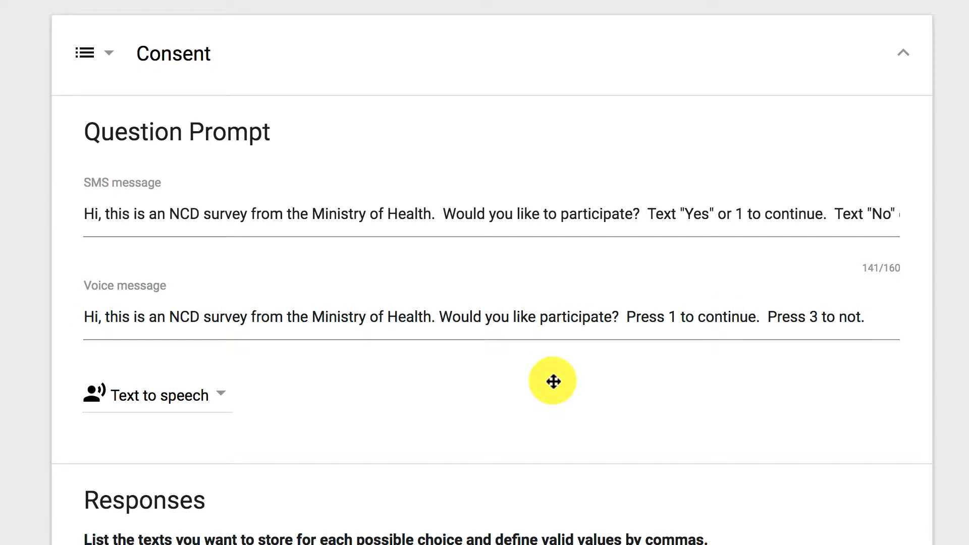
left_click(216, 399)
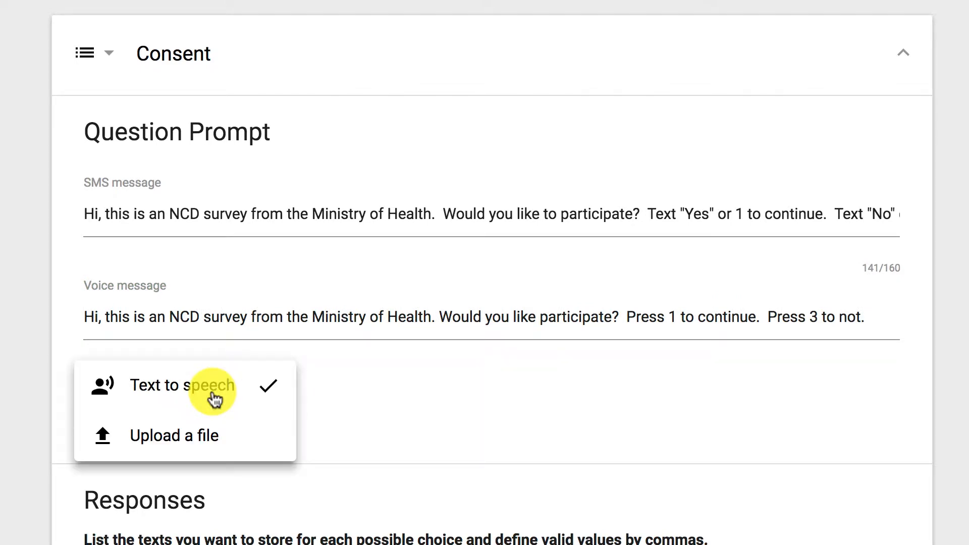
left_click(209, 435)
left_click_drag(483, 459, 495, 461)
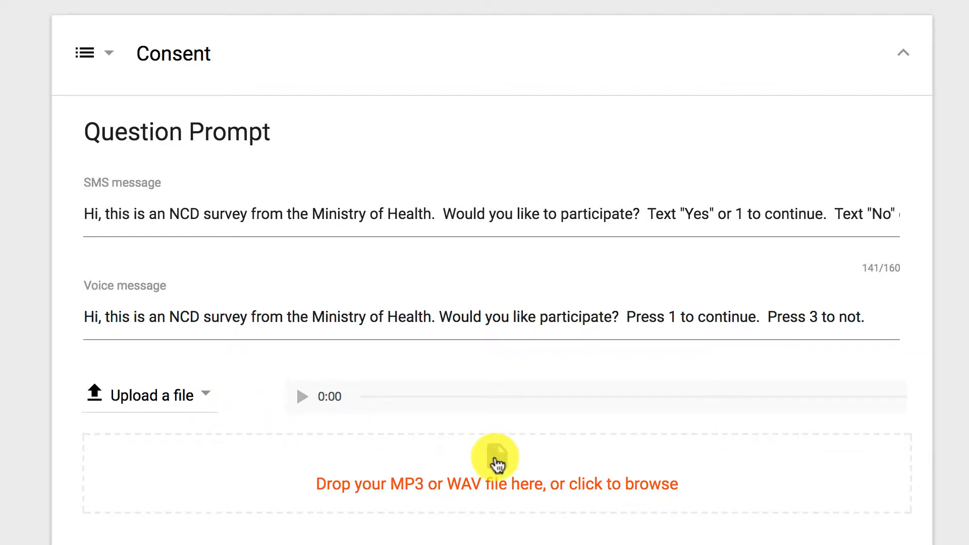
left_click(510, 458)
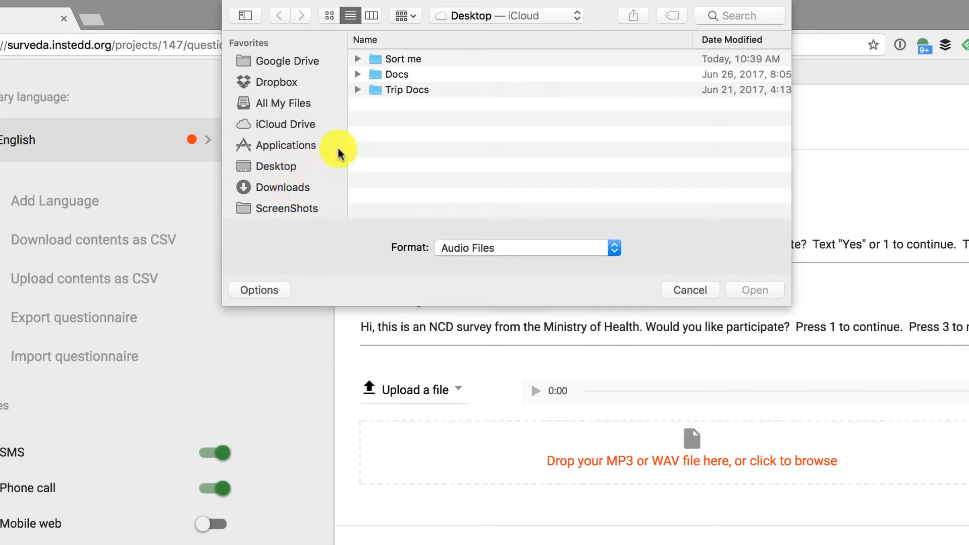
left_click(692, 289)
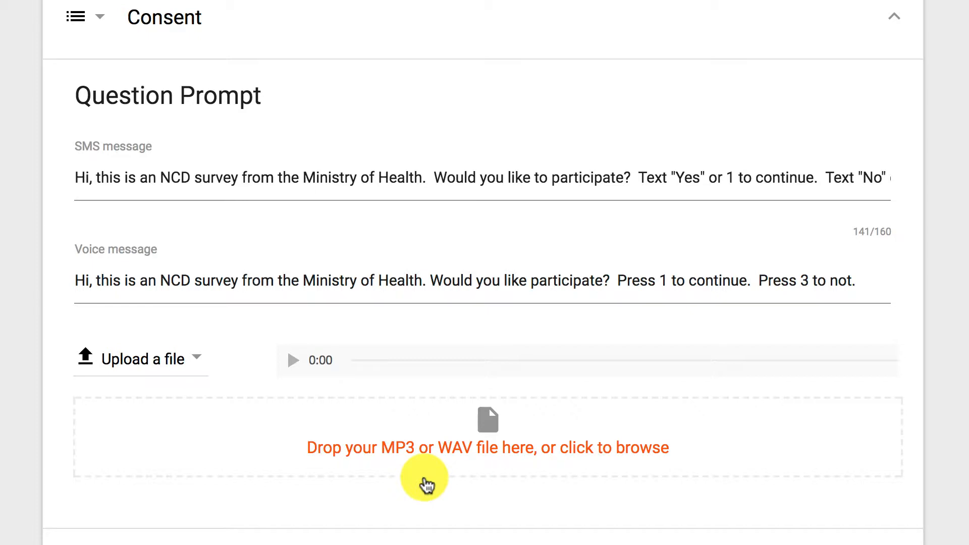
left_click(135, 361)
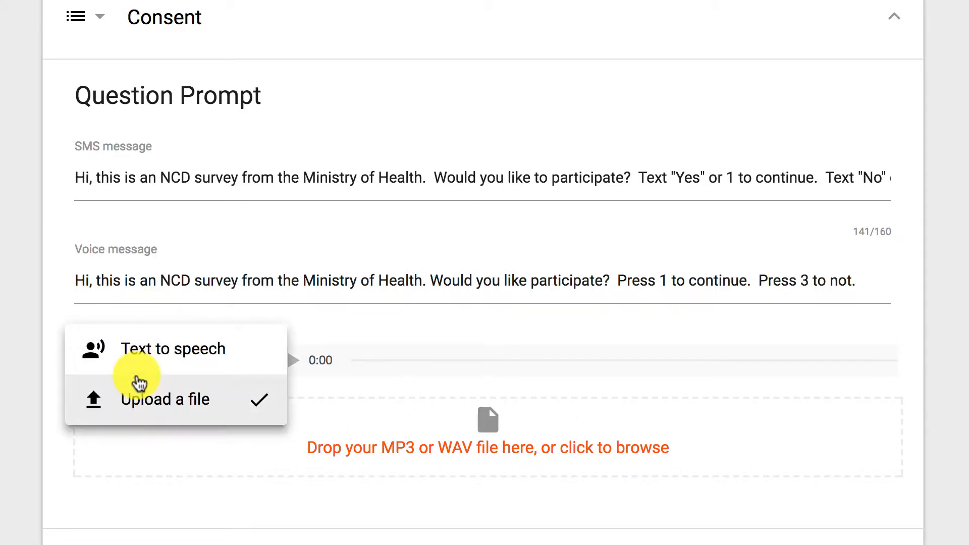
left_click(142, 359)
Add a "Yes" response to the Consent question with valid SMS entries "Yes, Y, 1" and phone call entry 1
scroll(129, 363, "down", 5)
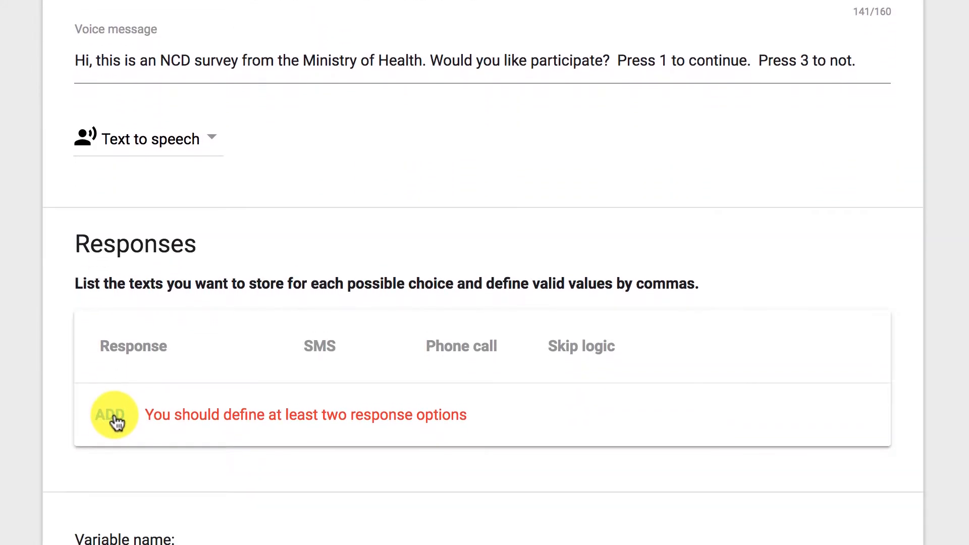
left_click(115, 422)
left_click(118, 424)
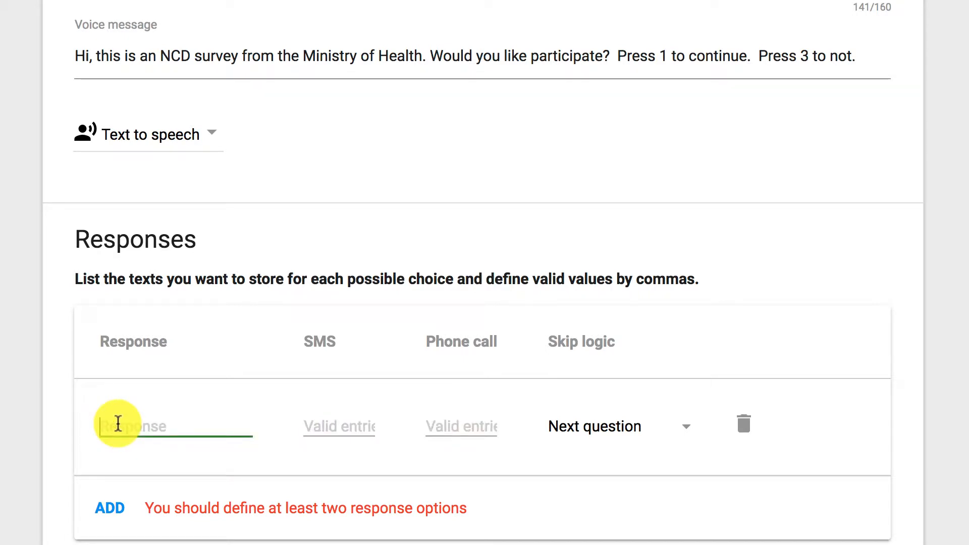
type("Yes")
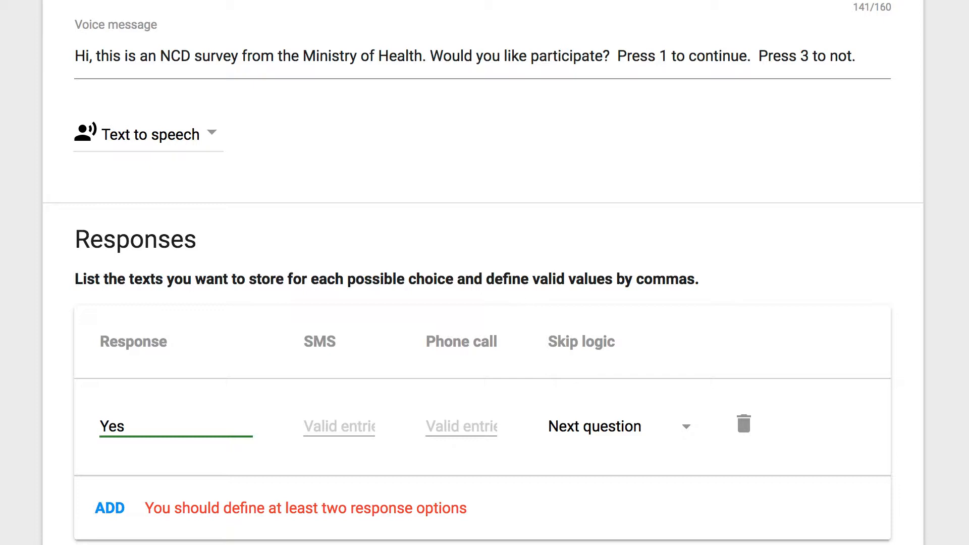
key("Tab")
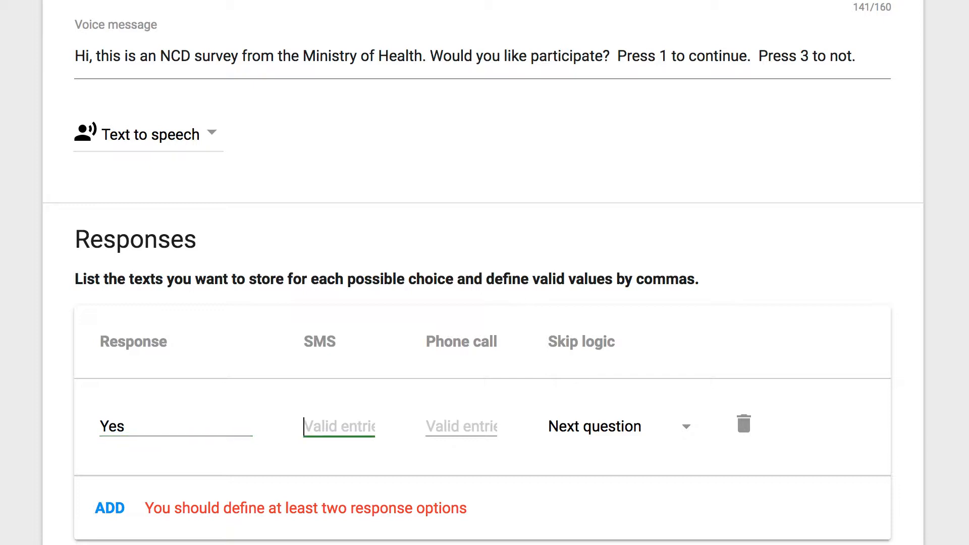
type("Yes, Y")
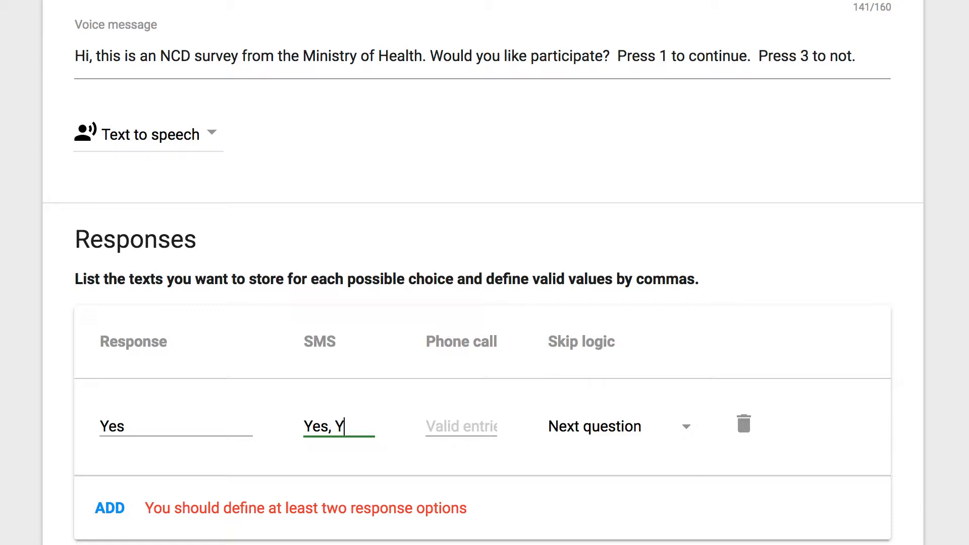
type(", 1")
key("Tab")
type("1")
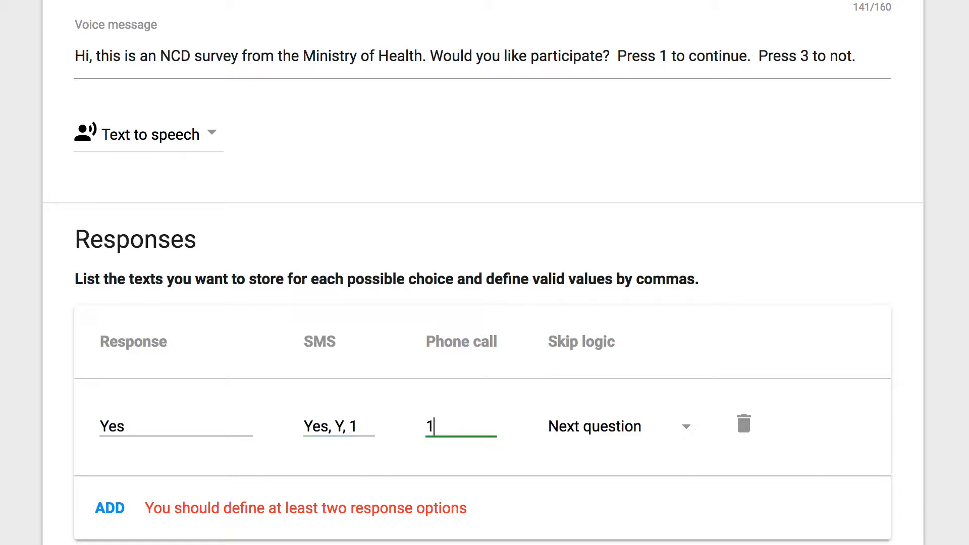
Add a "No" response to the Consent question with valid SMS entries "No, N, 3" and phone call entry 3
left_click(84, 501)
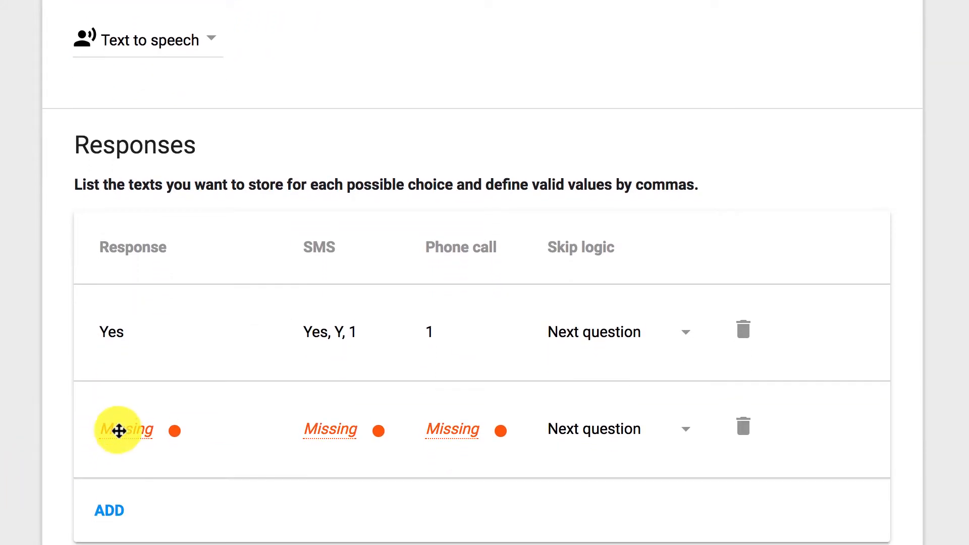
left_click(119, 430)
type("No")
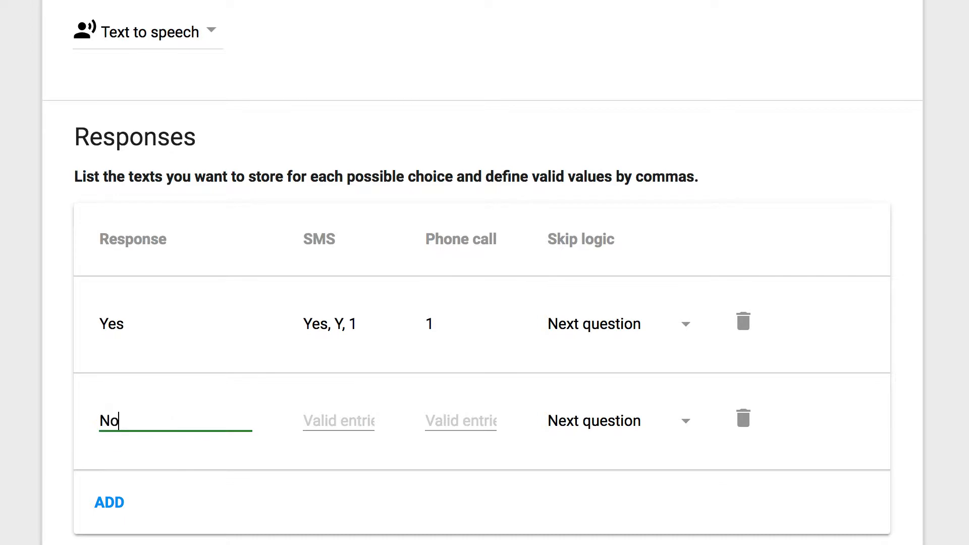
key("Tab")
type("No, N, ")
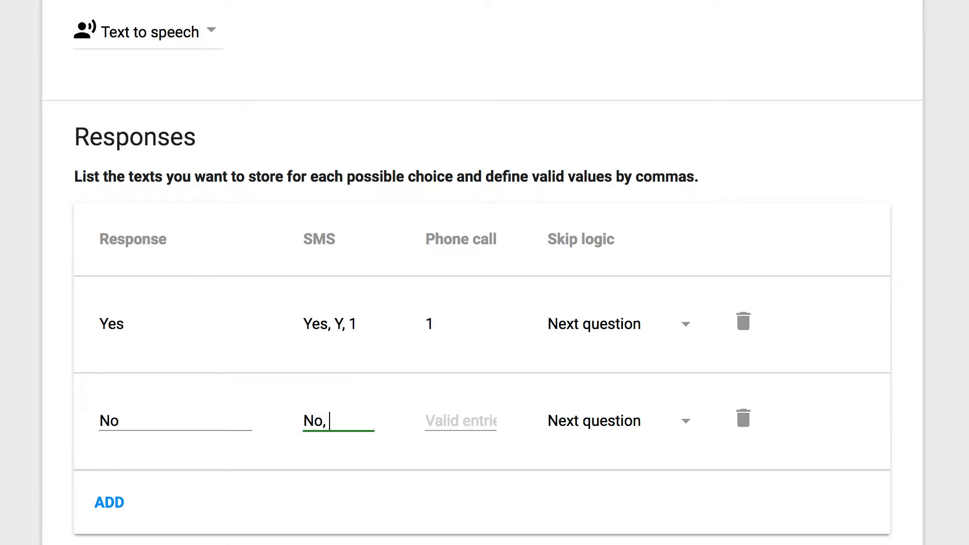
type("3")
key("Tab")
type("3")
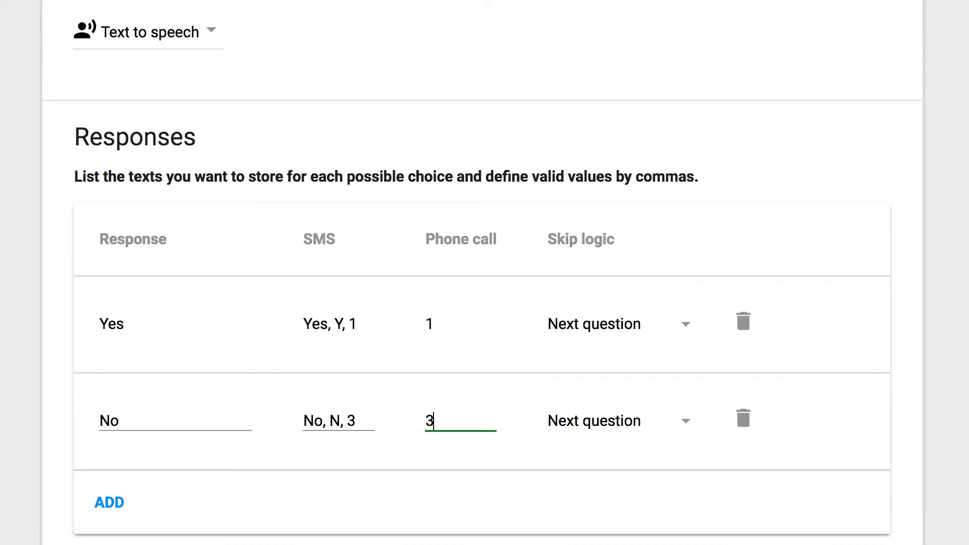
Set the skip logic of the "No" response to End survey
left_click(573, 425)
left_click(597, 429)
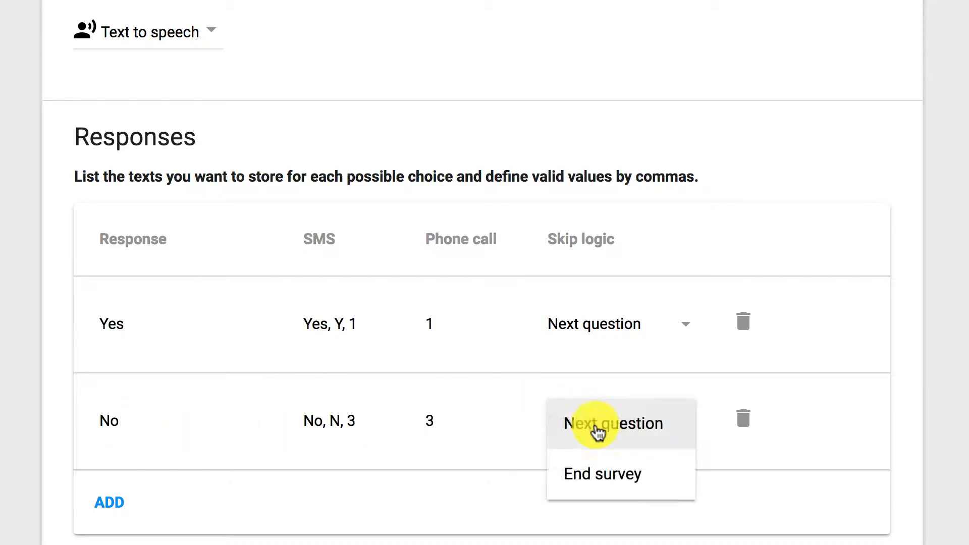
left_click(607, 465)
Enter "Consent" as the question's variable name and collapse the finished question
scroll(605, 463, "down", 5)
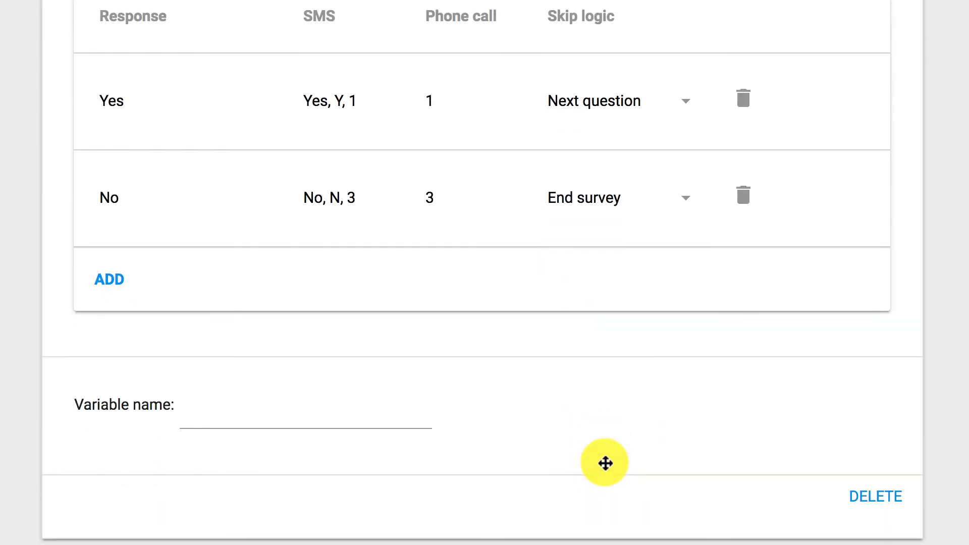
left_click(323, 414)
type("Const")
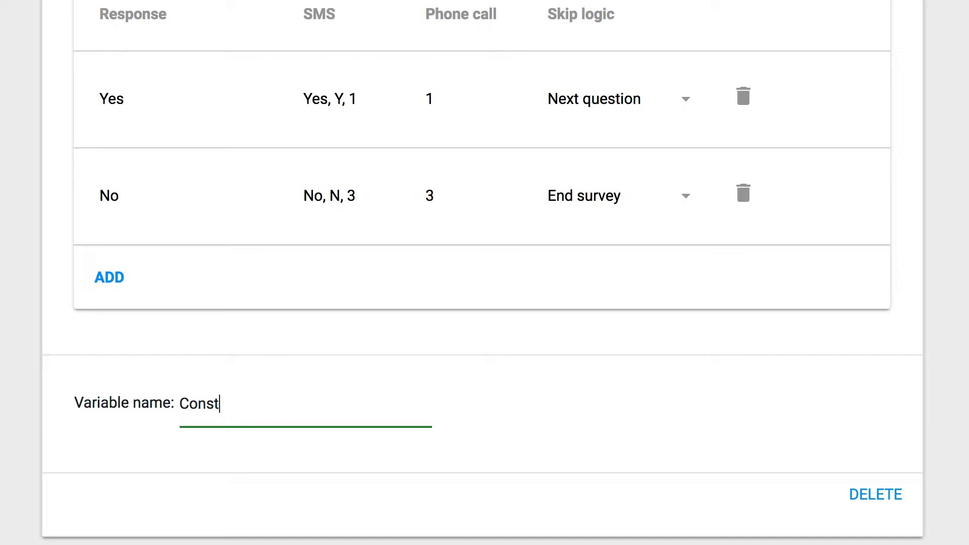
key("BackSpace")
type("ent")
left_click(539, 411)
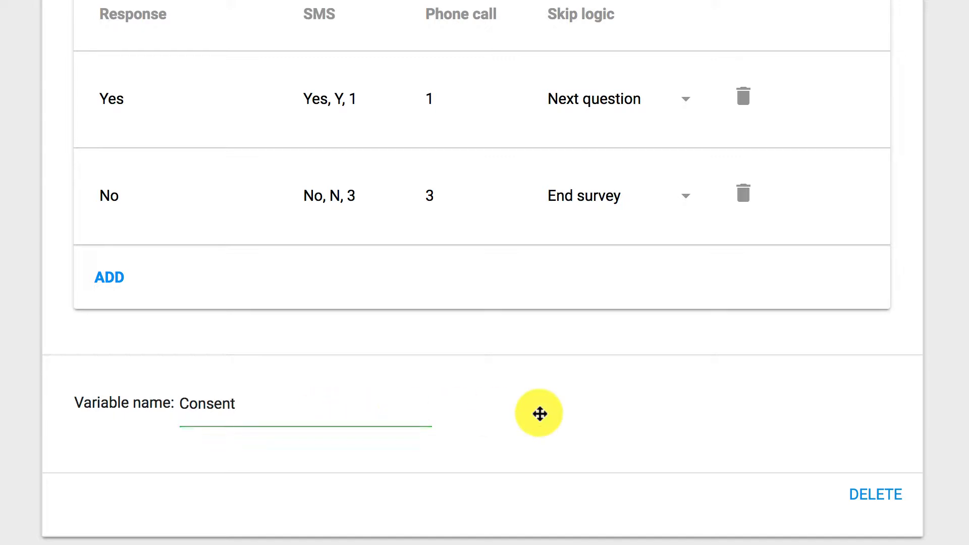
scroll(545, 420, "up", 10)
left_click(898, 65)
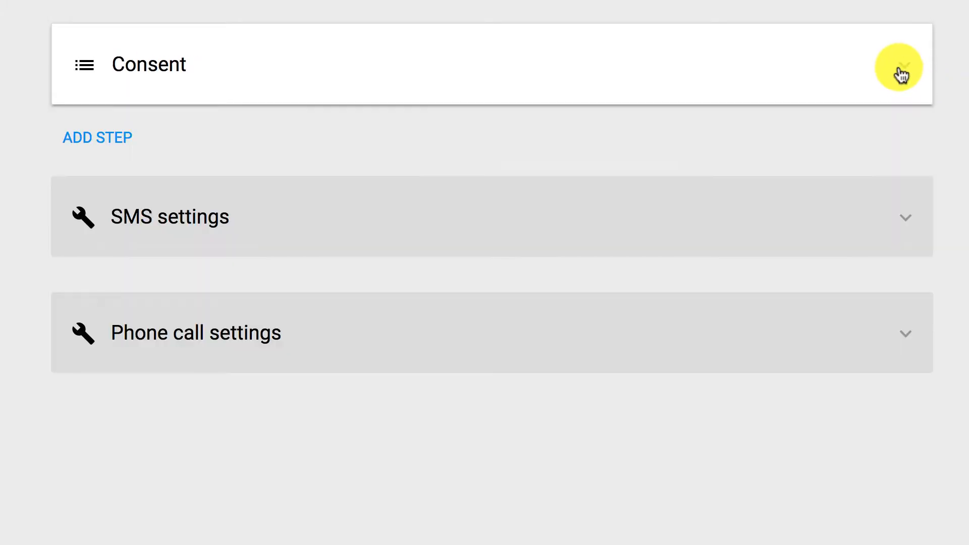
Add a new question step named "Age" and change its type to Numeric
left_click(76, 139)
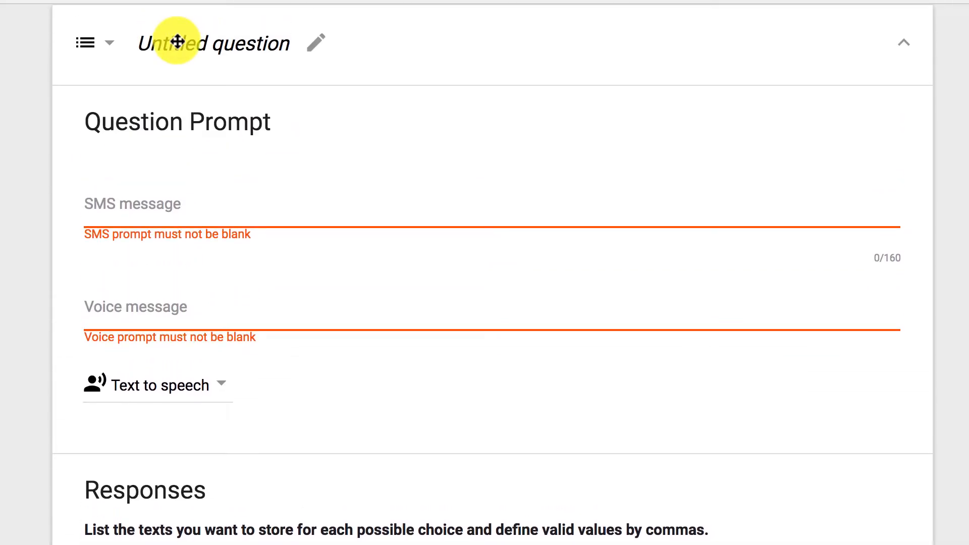
left_click(177, 41)
type("Age")
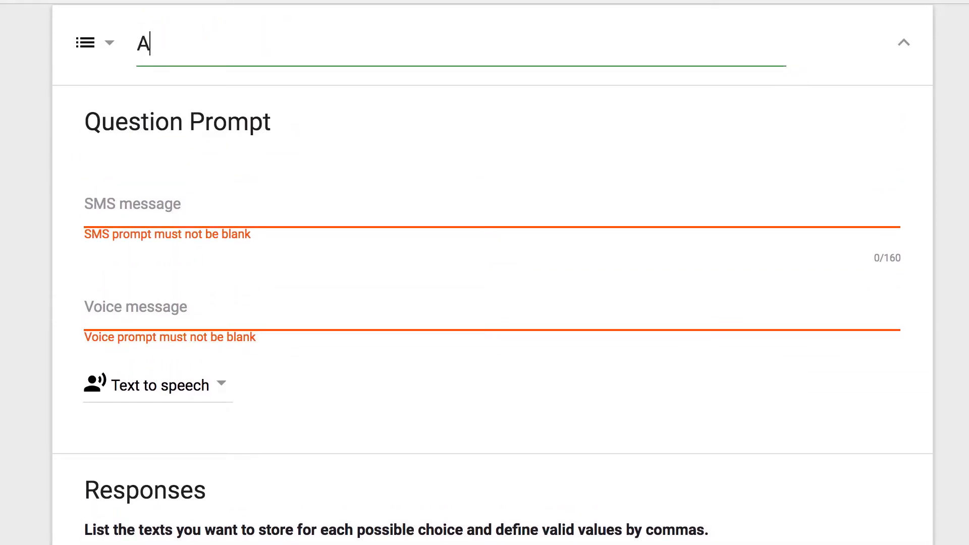
left_click(96, 210)
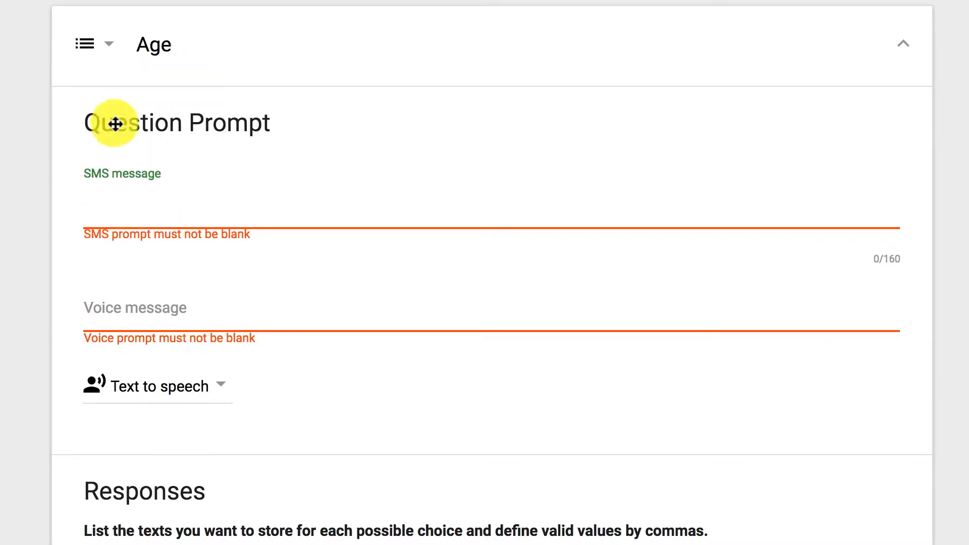
left_click(111, 53)
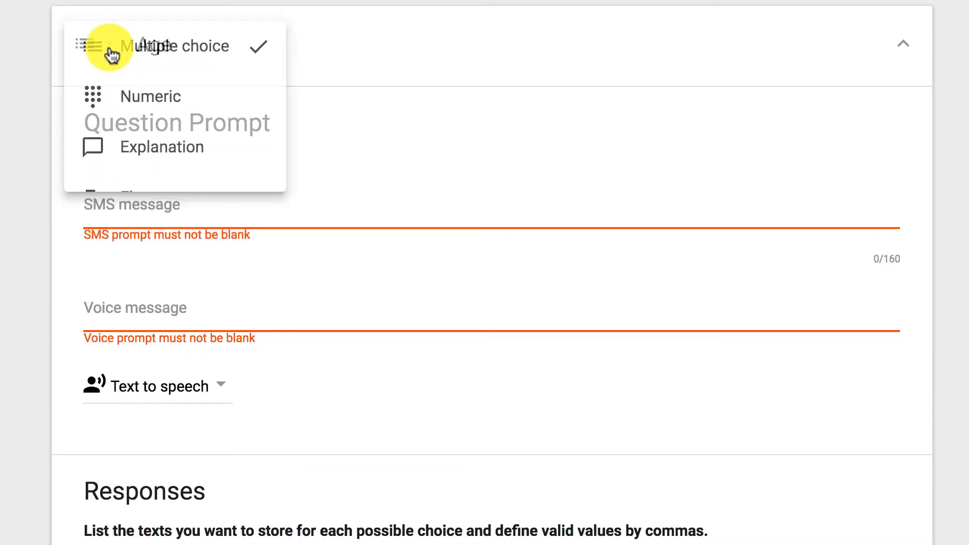
left_click(114, 100)
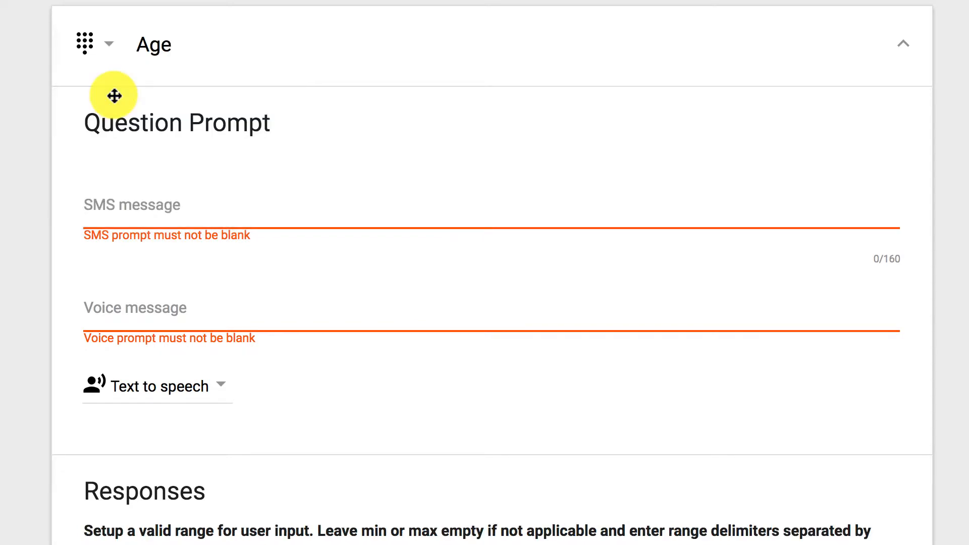
Write "How many years old are you?" as both the SMS message and the voice message of the Age question
left_click(110, 206)
type("How many years")
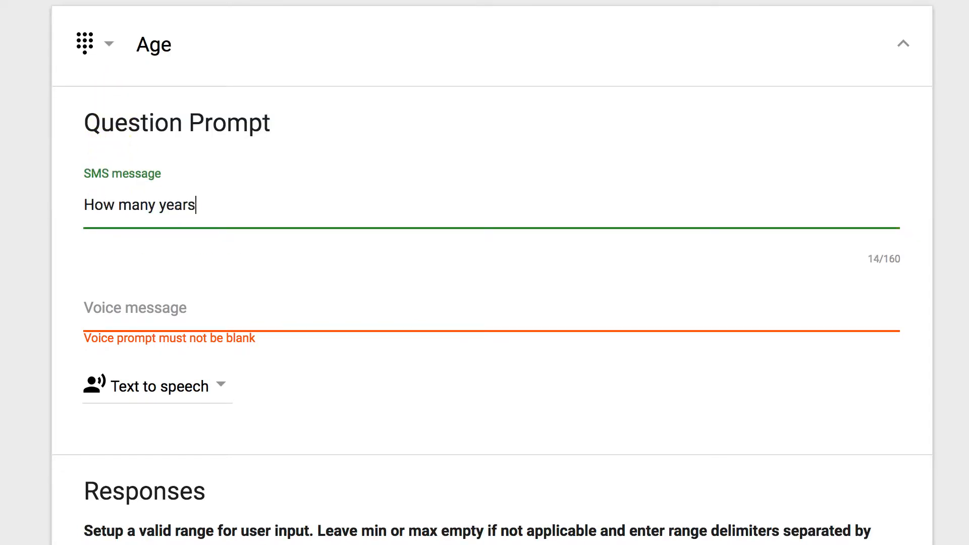
type(" old are you?")
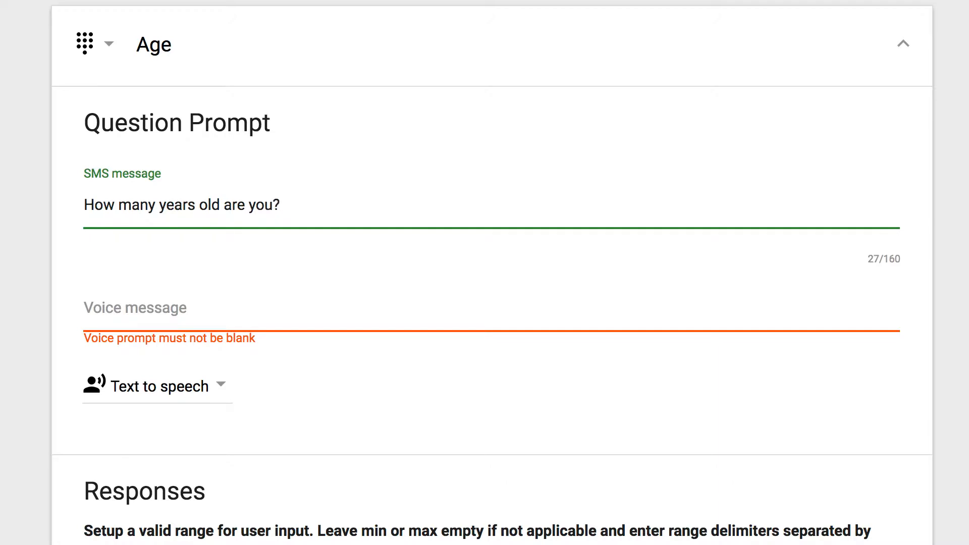
left_click(113, 316)
type("How many years ")
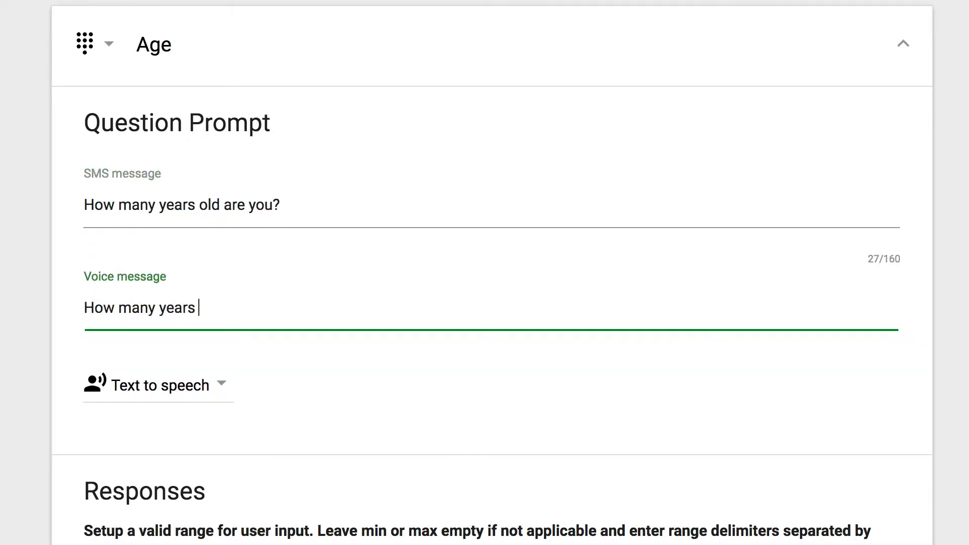
type("old are you?")
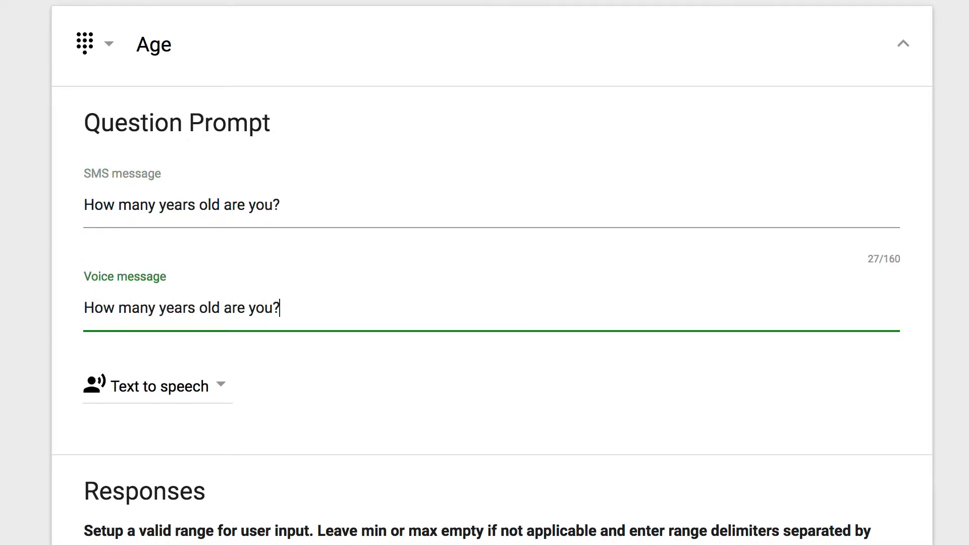
left_click(302, 435)
Define the valid age range with minimum 0, range delimiters 18, 25, 45, 65 and maximum 125
scroll(195, 396, "down", 8)
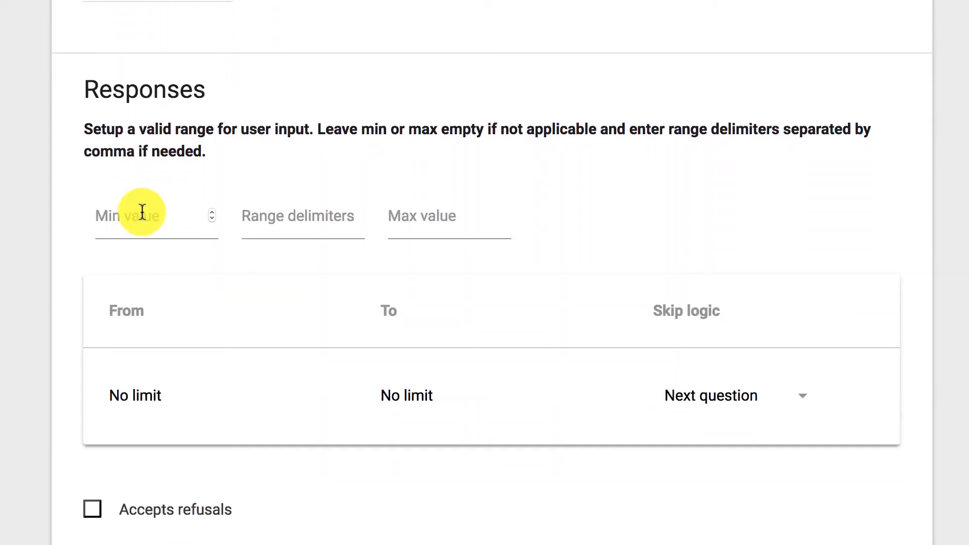
left_click(142, 212)
type("0")
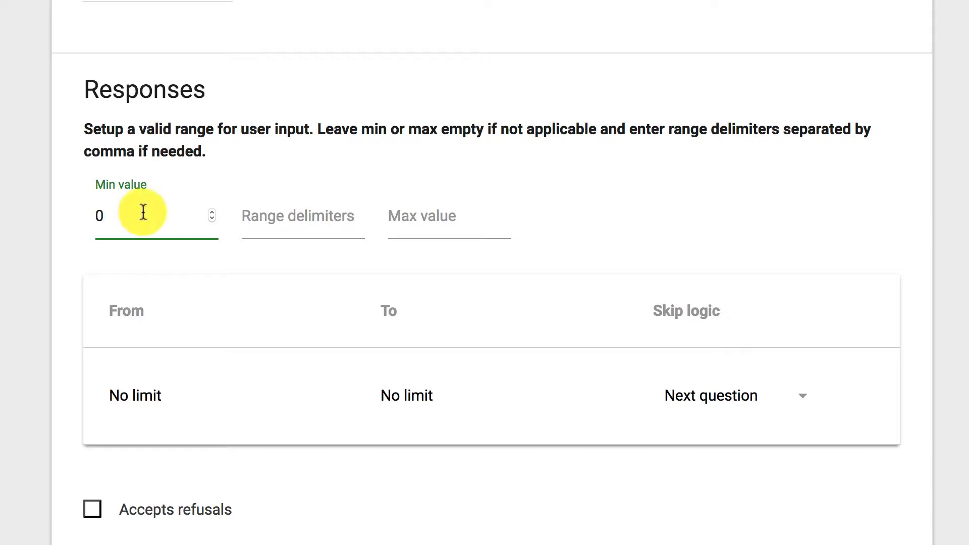
left_click(292, 215)
type("18")
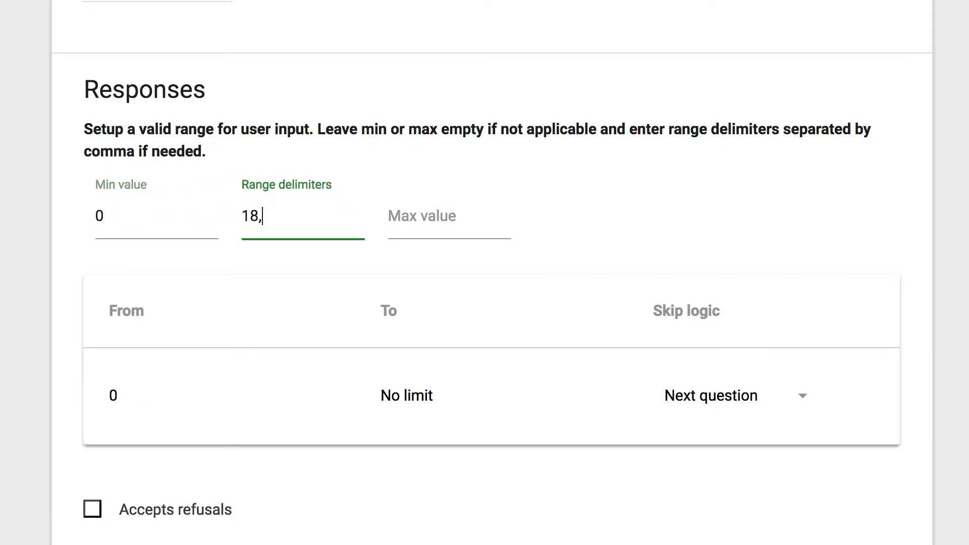
type(", 25, 45, 65")
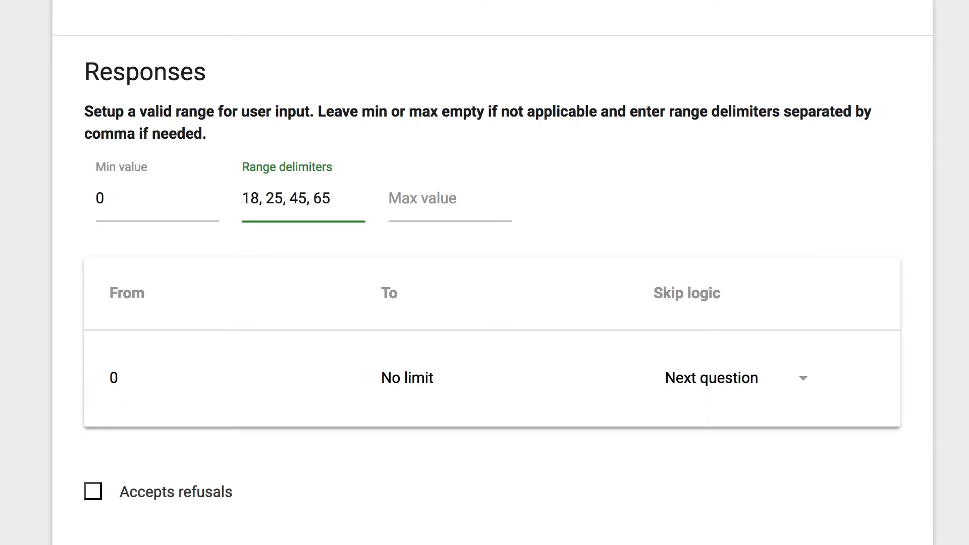
key("Tab")
type("12")
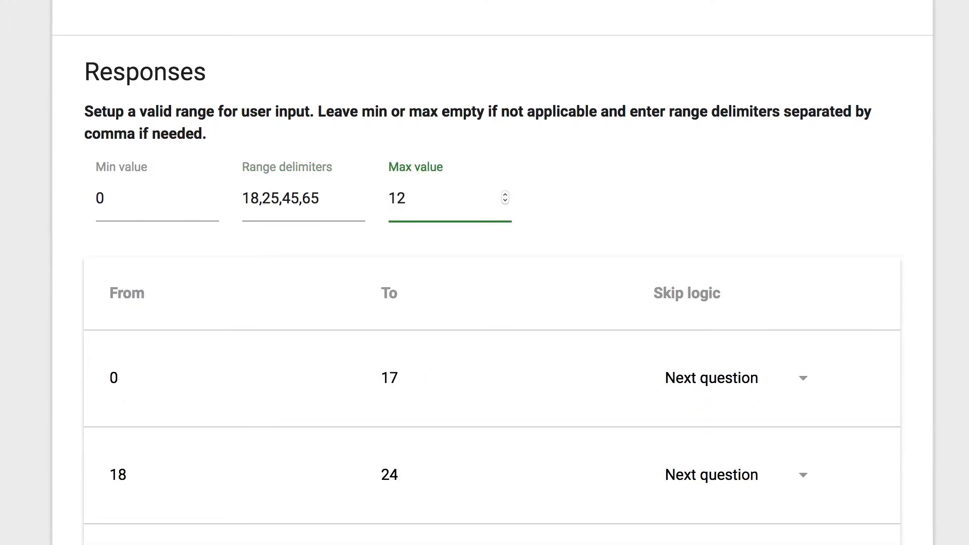
type("5")
left_click(677, 162)
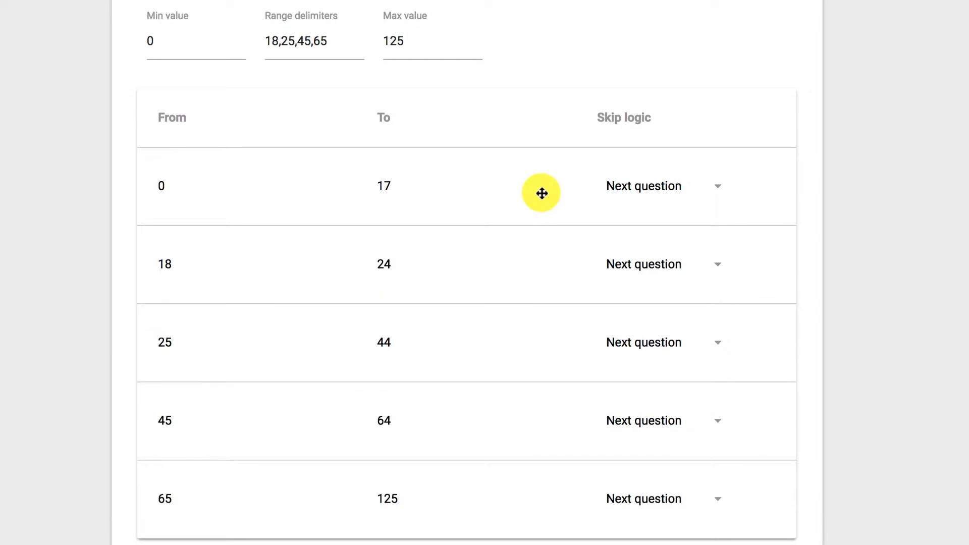
Make the 0 to 17 age range end the survey, and enter "age_years" as the question's variable name
left_click(669, 194)
left_click(668, 232)
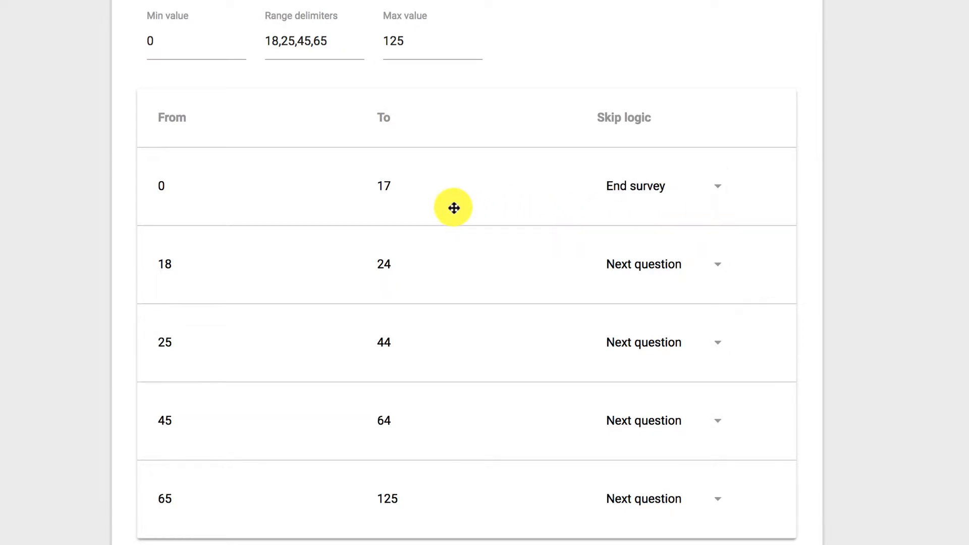
scroll(455, 207, "down", 1)
scroll(454, 207, "down", 4)
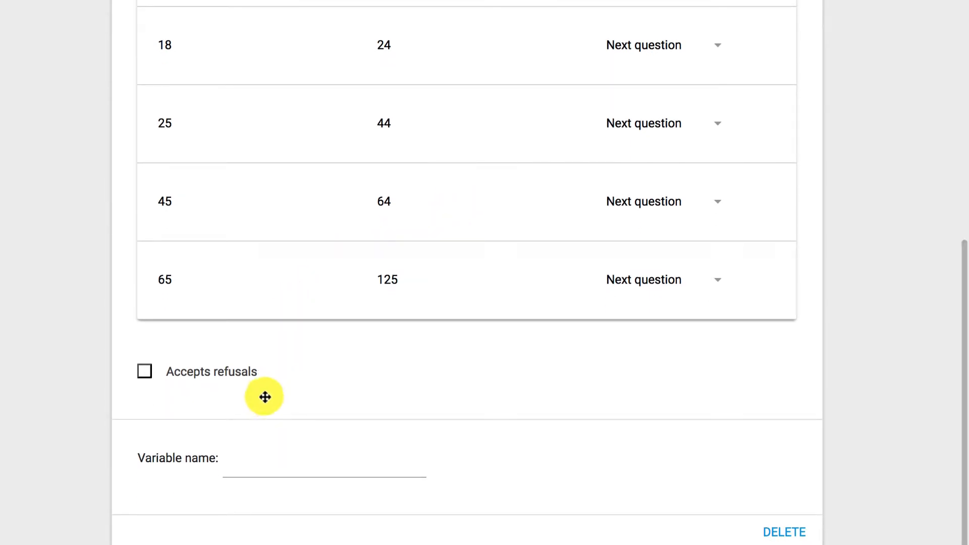
left_click(260, 461)
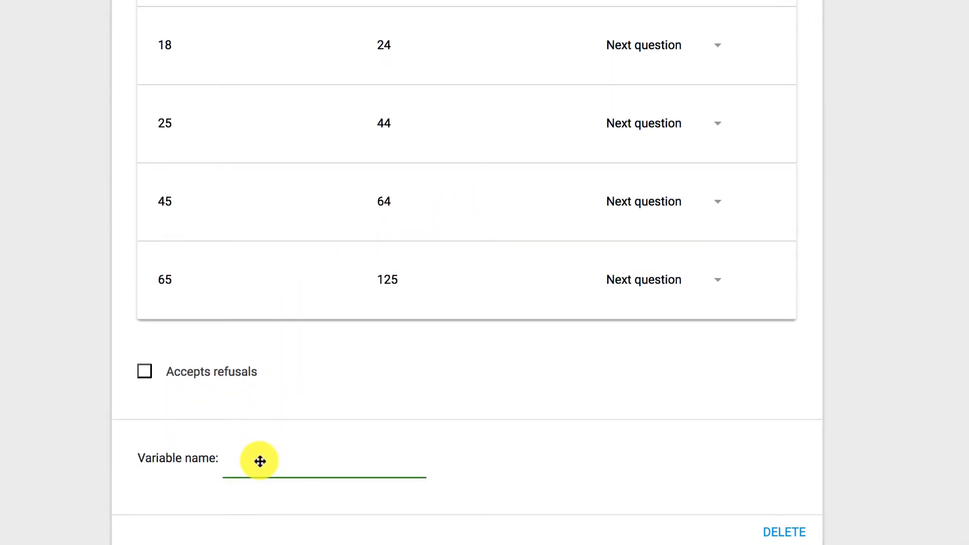
type("age_years")
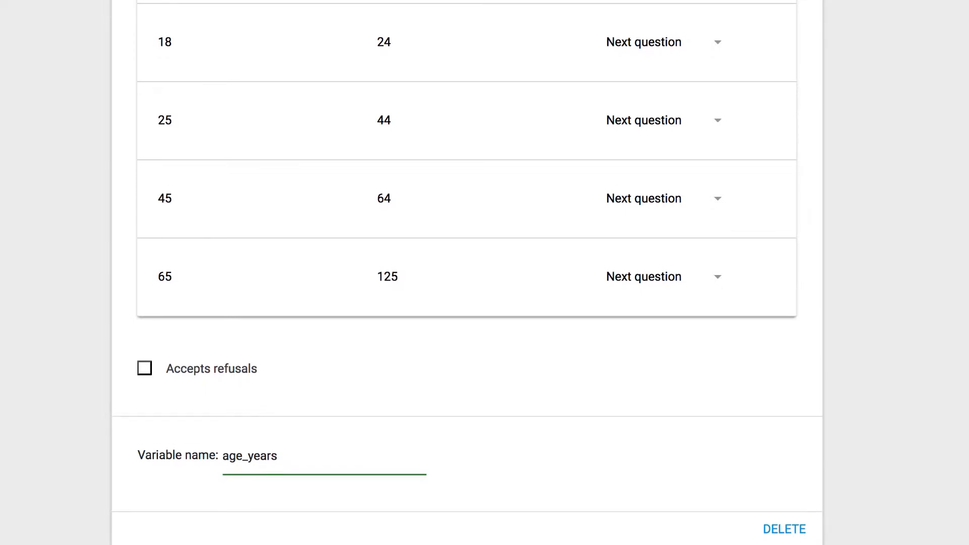
Add another question step after Age and name it "Smoking"
scroll(253, 392, "down", 3)
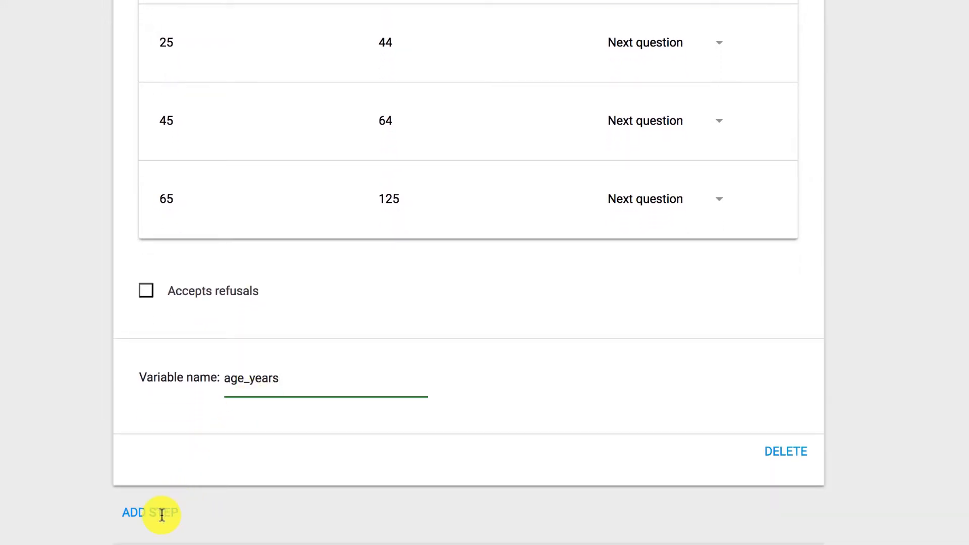
left_click(165, 513)
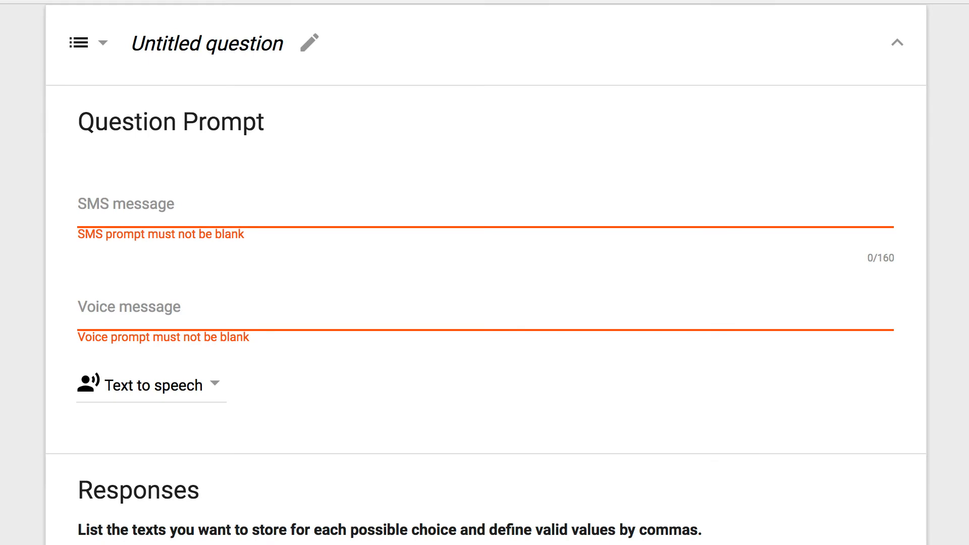
left_click(177, 42)
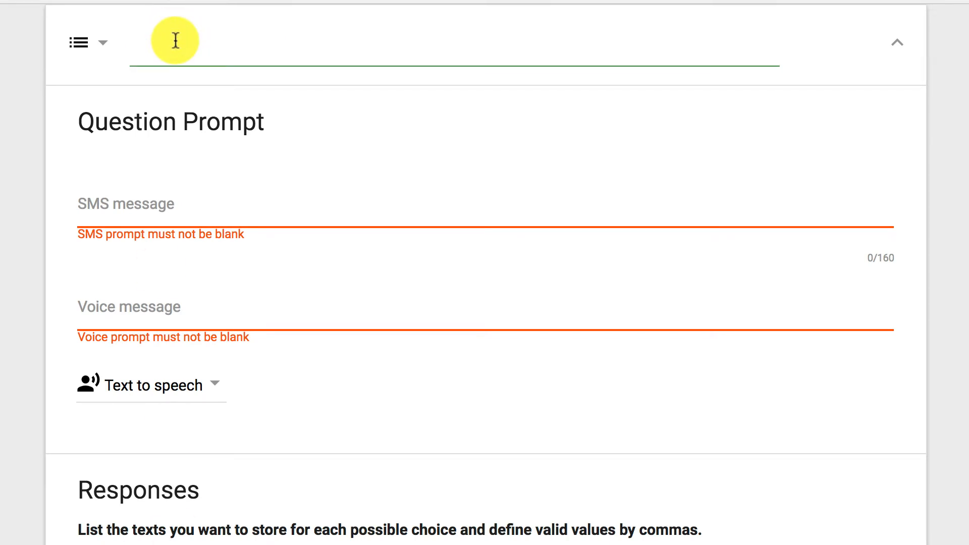
scroll(172, 41, "up", 1)
scroll(172, 40, "down", 1)
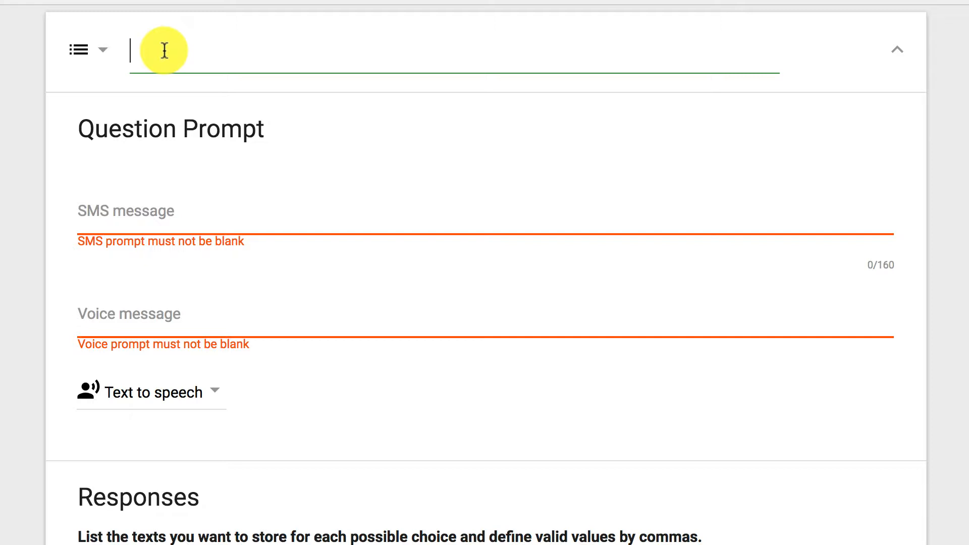
type("S")
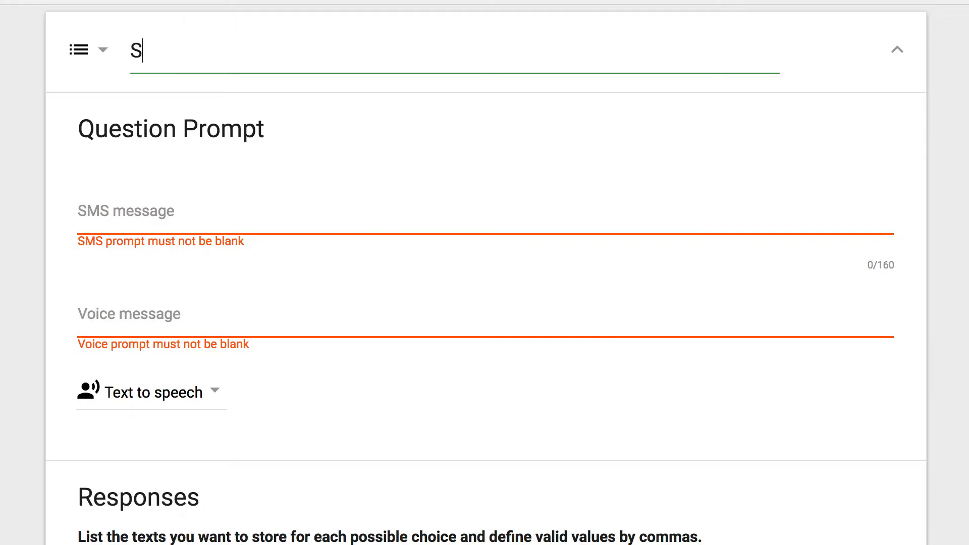
key("BackSpace")
type("Smoking")
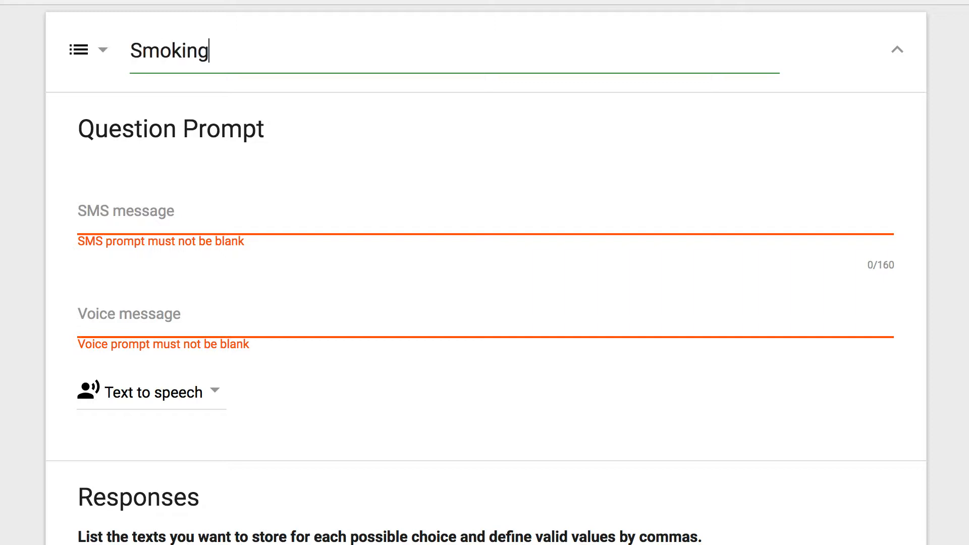
left_click(125, 205)
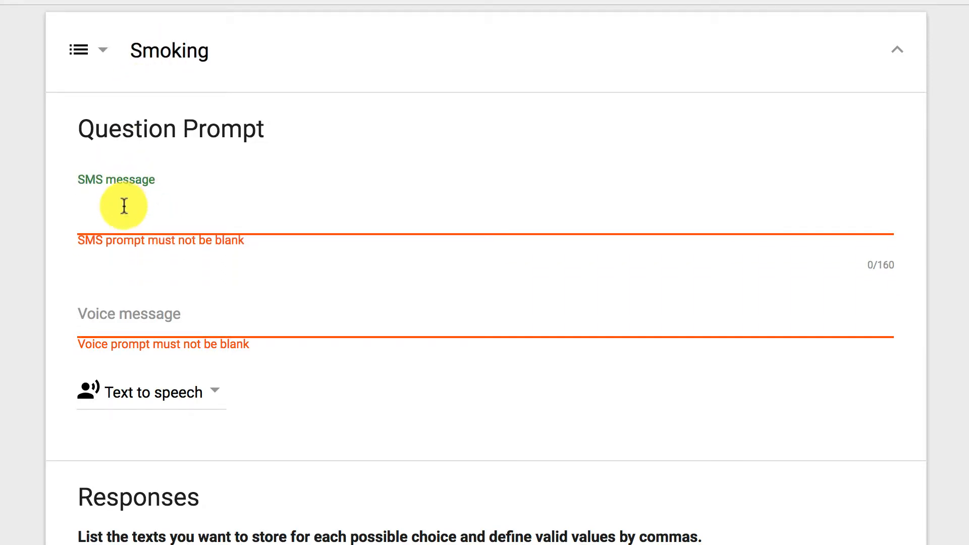
Write "Do you smoke tobacco? Text "Yes" or "No"." as the SMS message of the Smoking question
type("Do you smoke to")
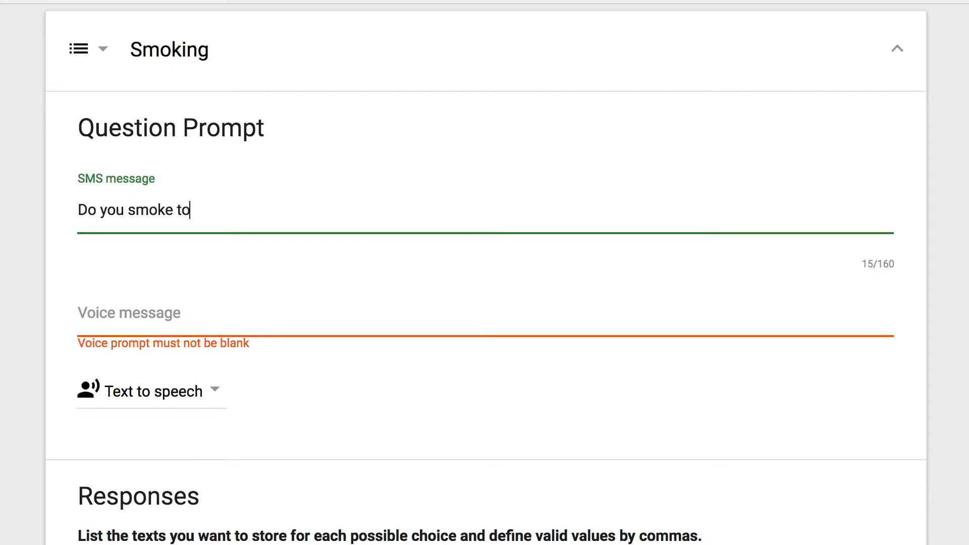
type("bacco? Text \"Y")
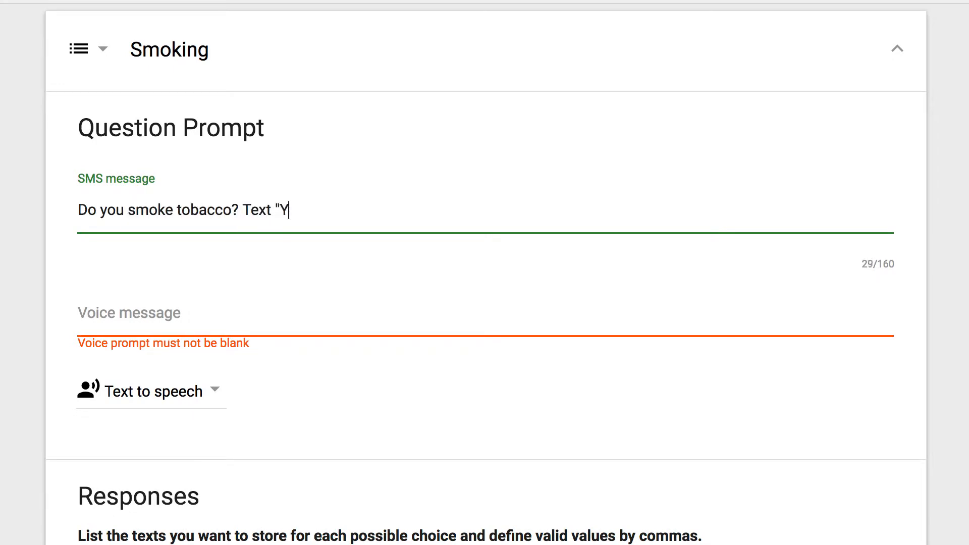
type("es\" or \"No\".")
Write "Do you smoke tobacco? Press 1 for Yes; Press 3 for No" as the voice message of the Smoking question
left_click(114, 321)
type("Do you sm")
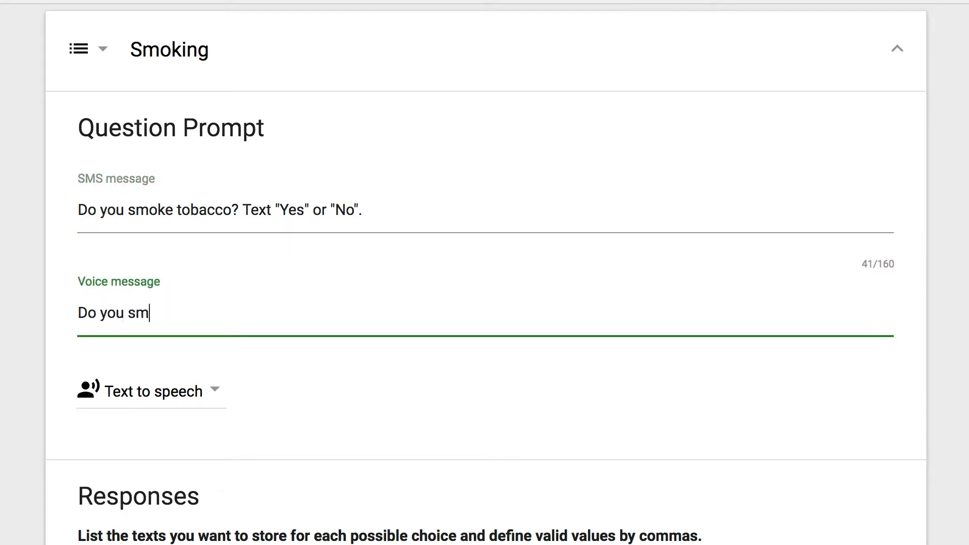
type("oke tobacco?  Press 1 for Yes; Pres")
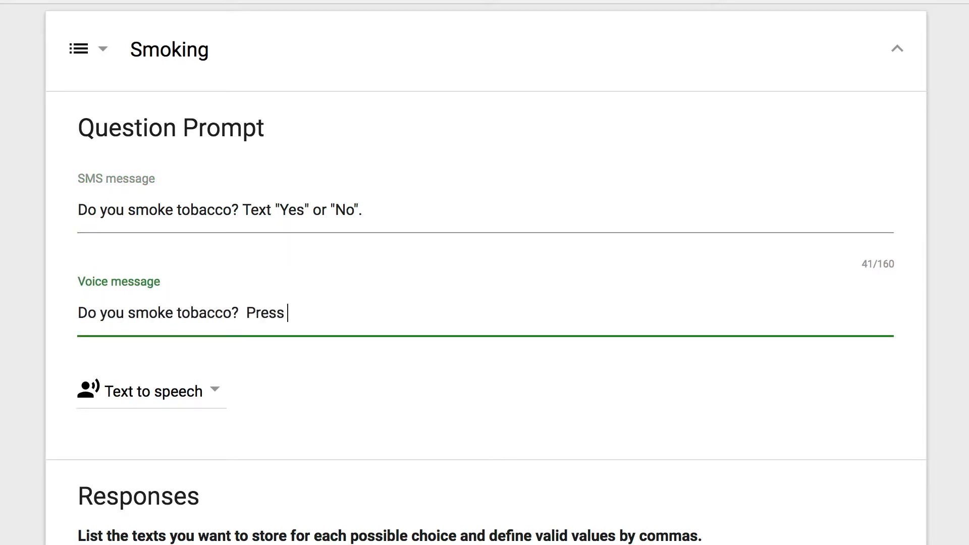
type("s 3 for No")
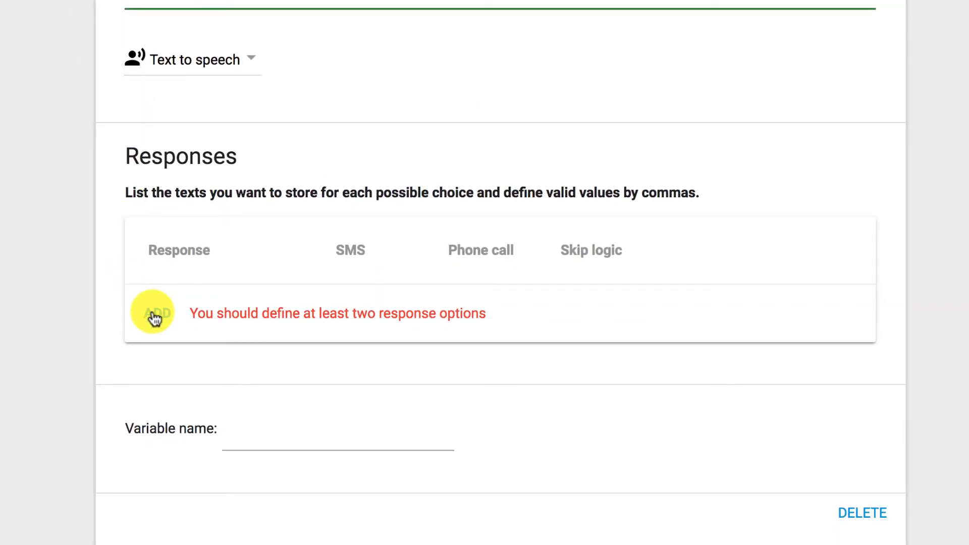
Add the Smoking responses Yes (SMS Yes, Y, 1; phone call 1) and No (SMS No, N, 3; phone call 3)
left_click(154, 318)
left_click(169, 331)
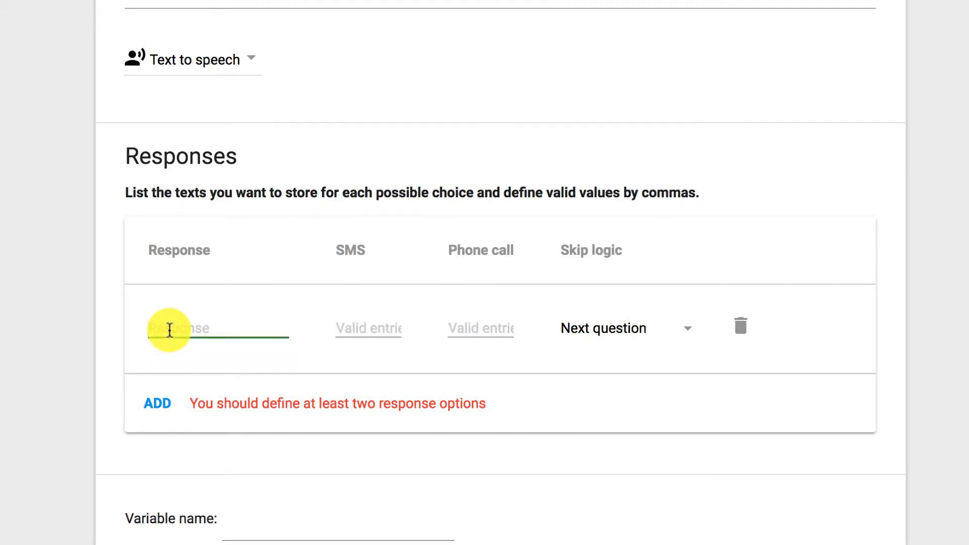
type("Yes")
key("Tab")
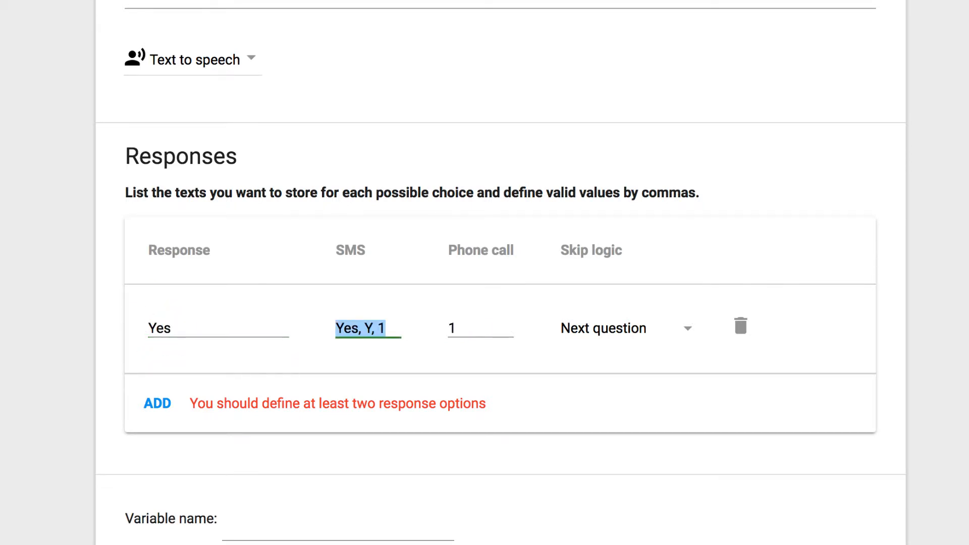
key("Tab")
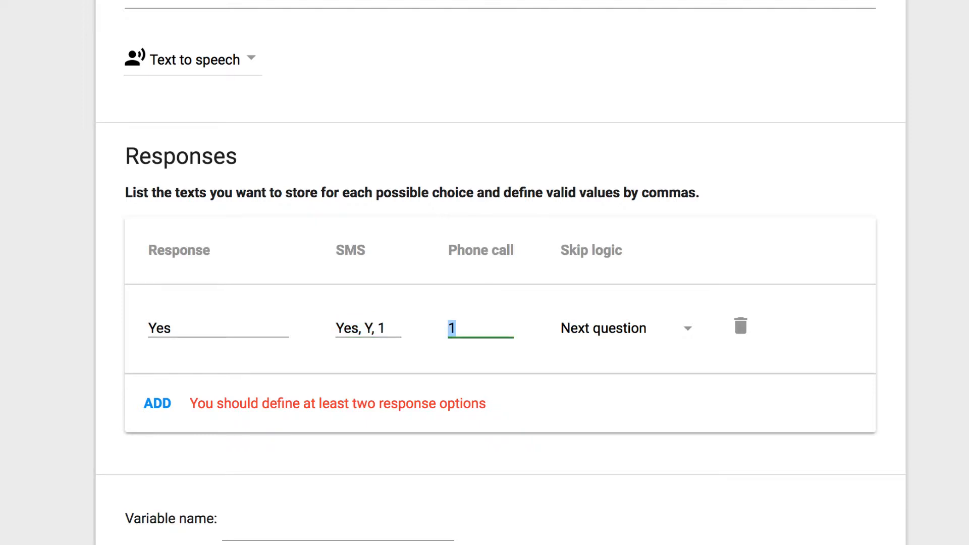
left_click(156, 405)
left_click(181, 417)
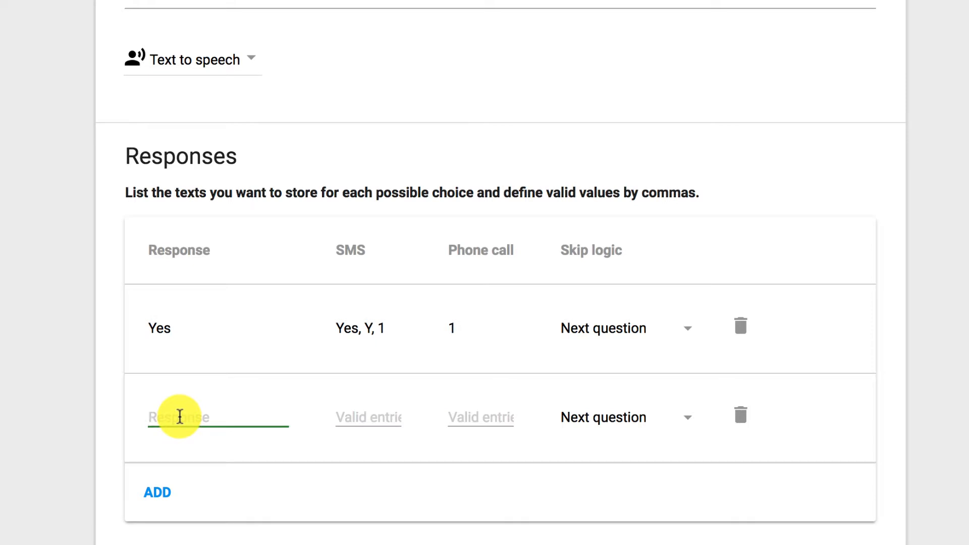
type("No")
key("Tab")
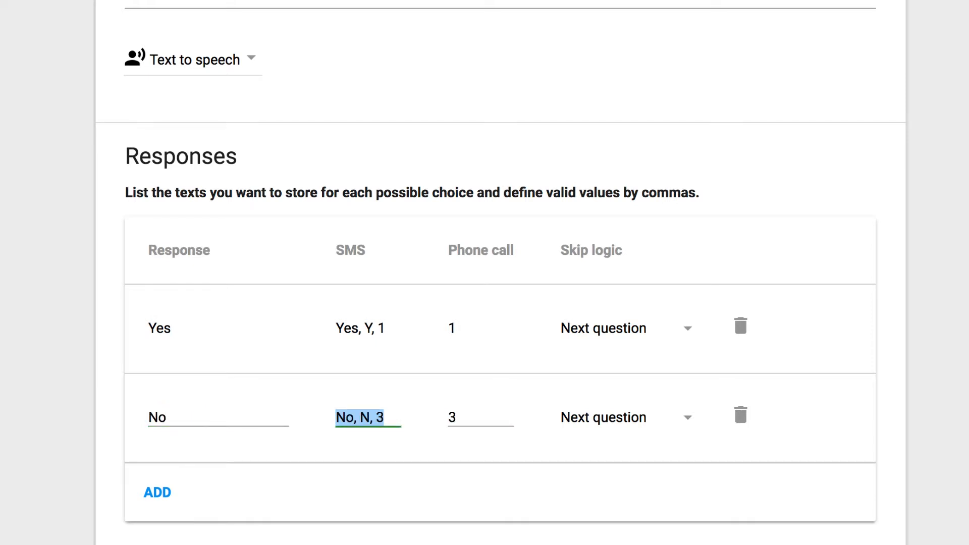
key("Tab")
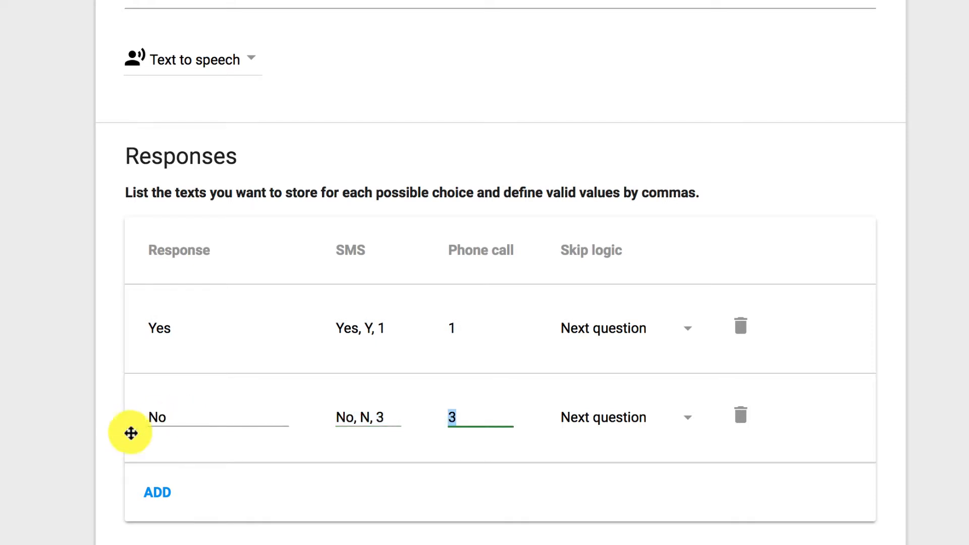
Enter "smoking" as the variable name of the Smoking question
scroll(216, 454, "down", 4)
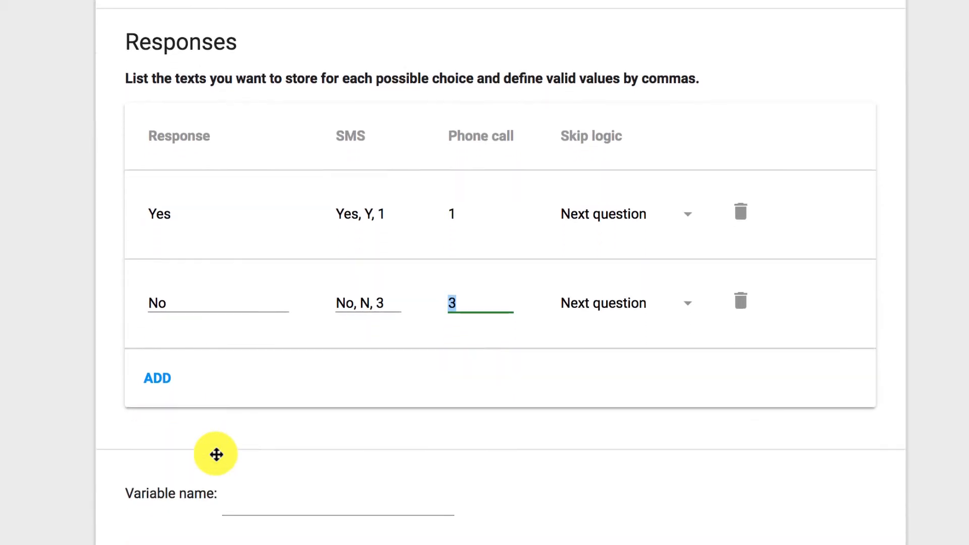
left_click(252, 432)
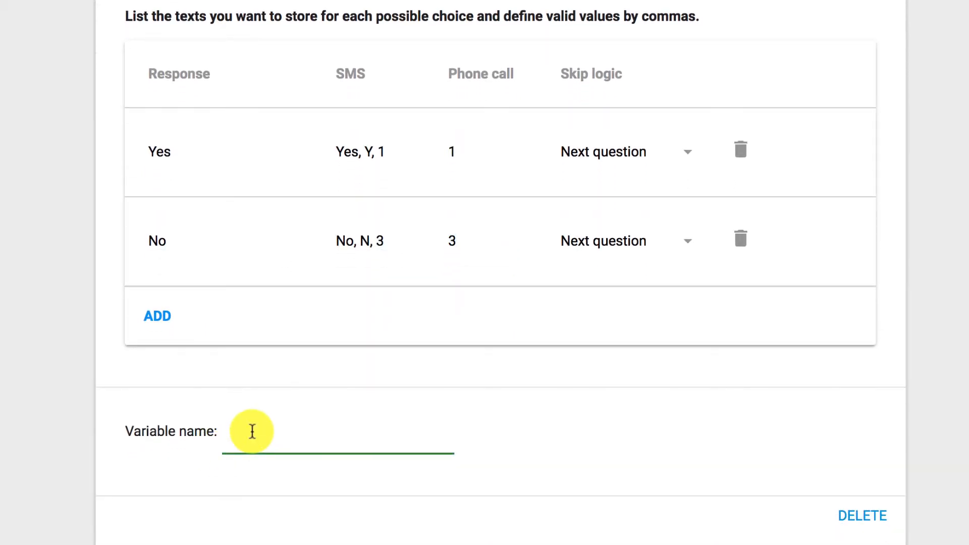
type("smoking")
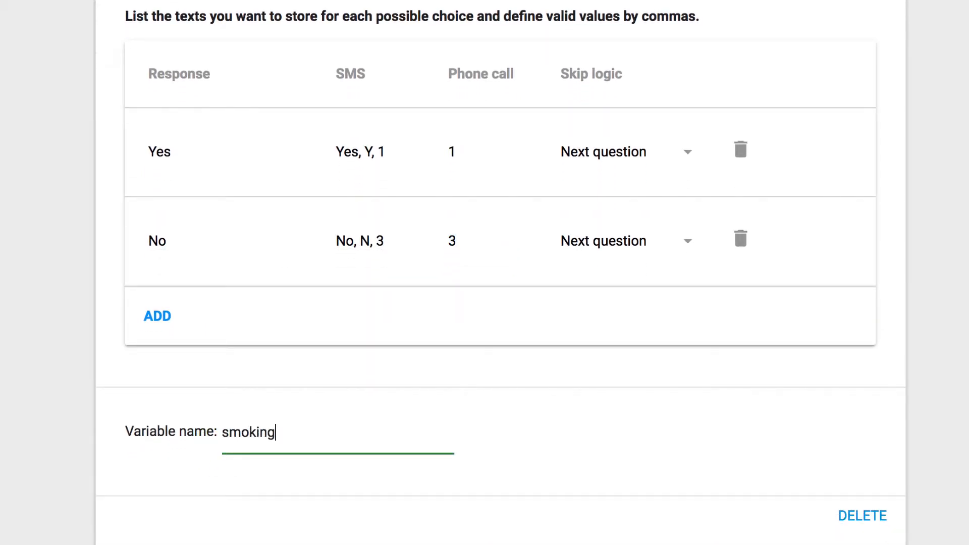
left_click(528, 458)
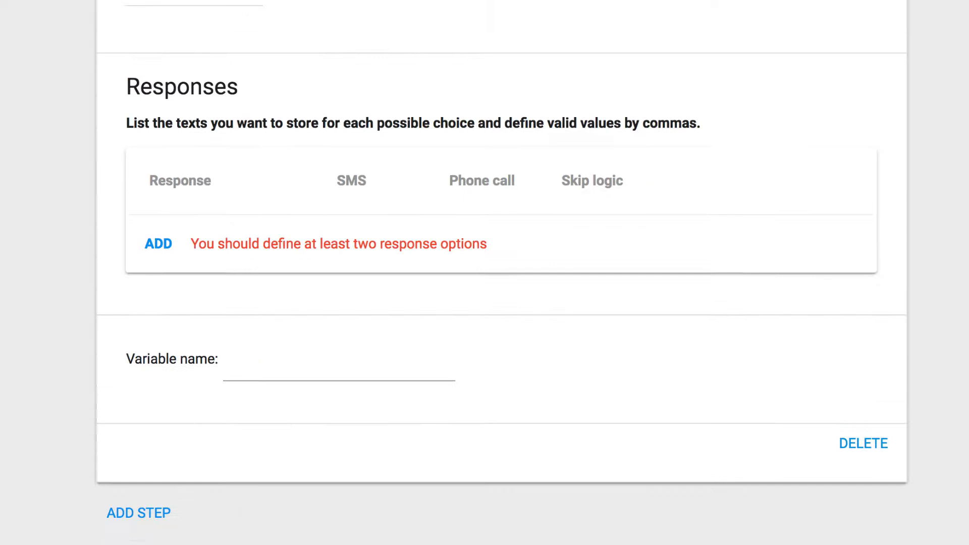
Name the new question step after Smoking "Drinking"
scroll(245, 102, "up", 7)
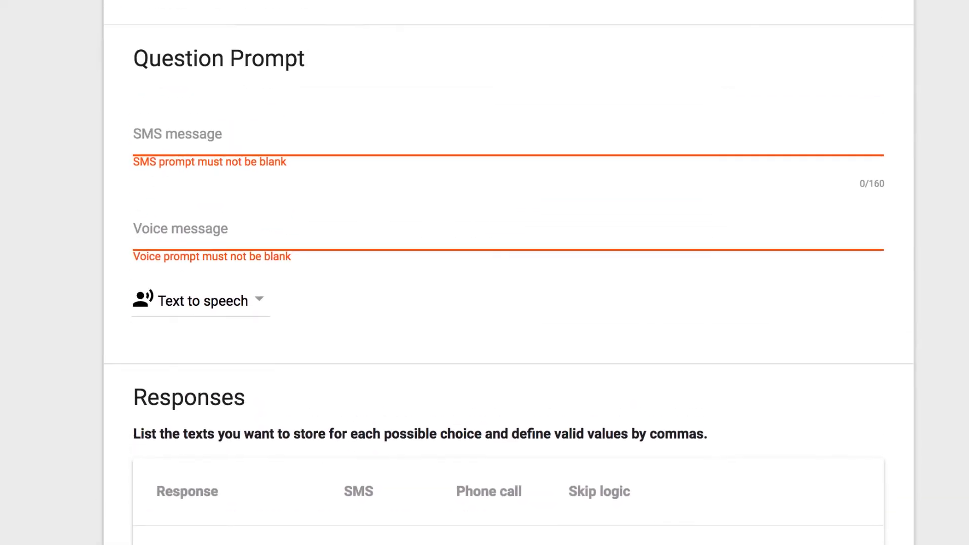
left_click(234, 48)
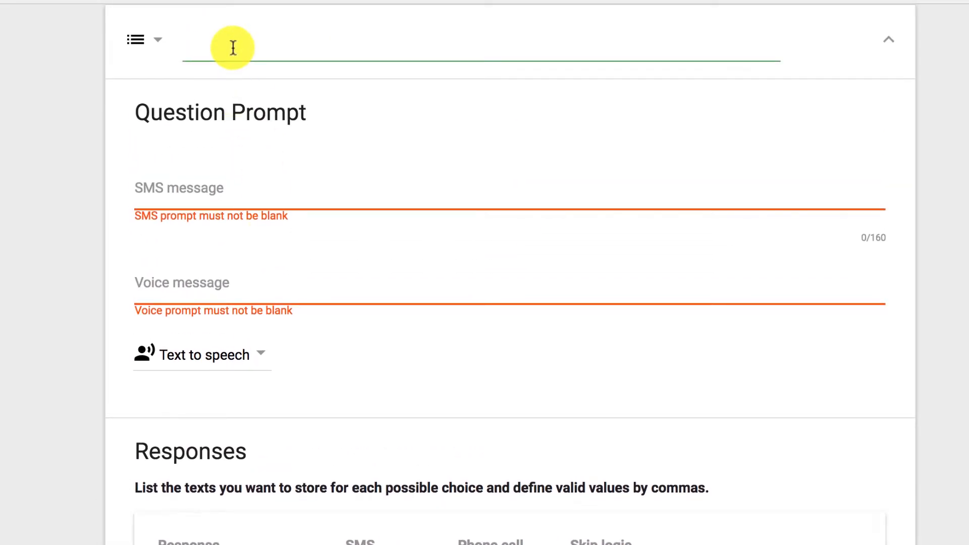
type("Drinking")
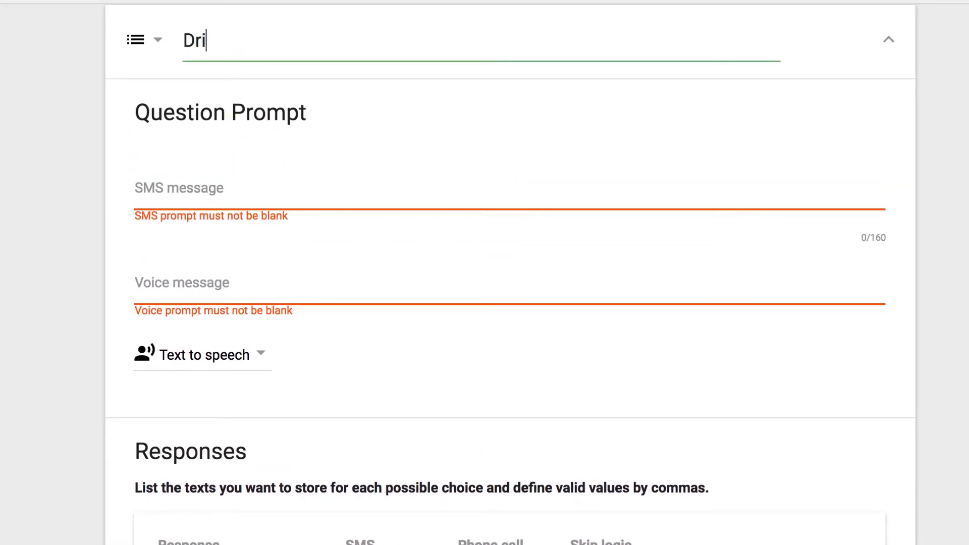
Write "Do you drink alcohol? Text "Yes" or "No"." as the SMS message of the Drinking question
key("Tab")
type("Do you d")
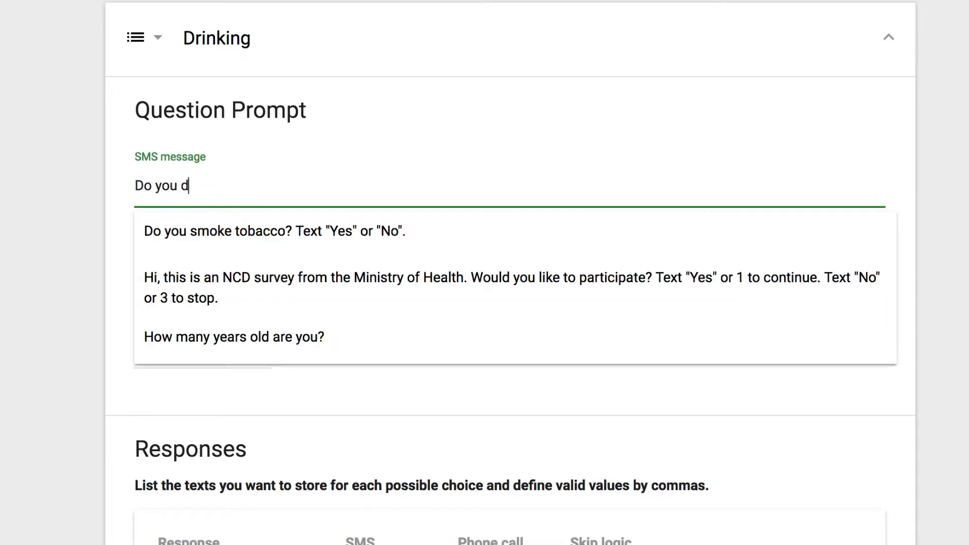
type("rink alcohol?  Text")
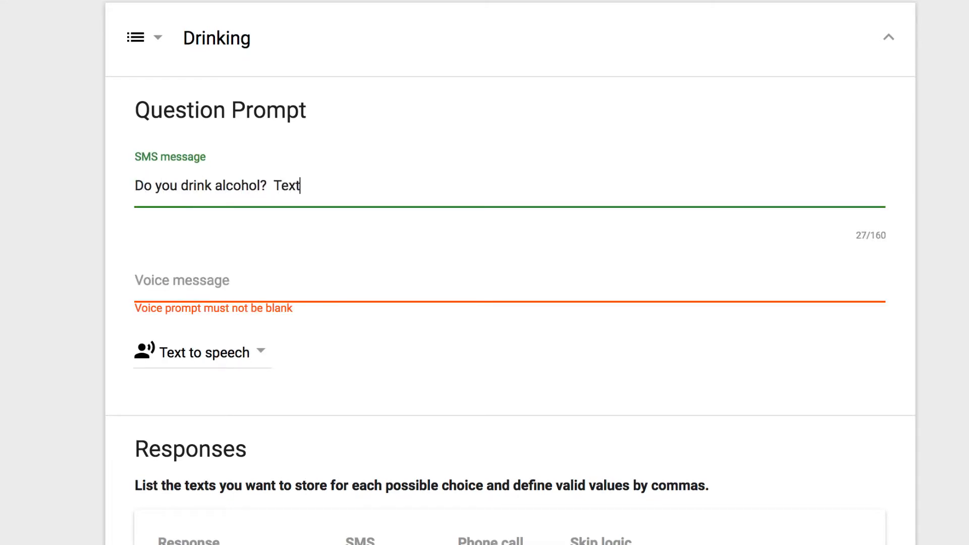
type(" \"Yes\" or \"No\".")
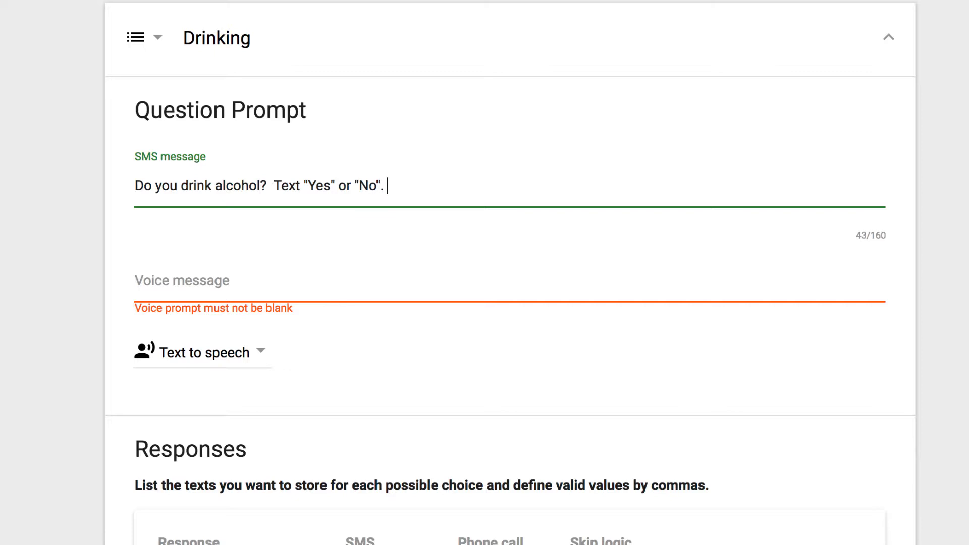
Write "Do you drink alcohol? Press 1 for yes. Press 3 for no." as the voice message of the Drinking question
left_click(151, 281)
type("Do you drink")
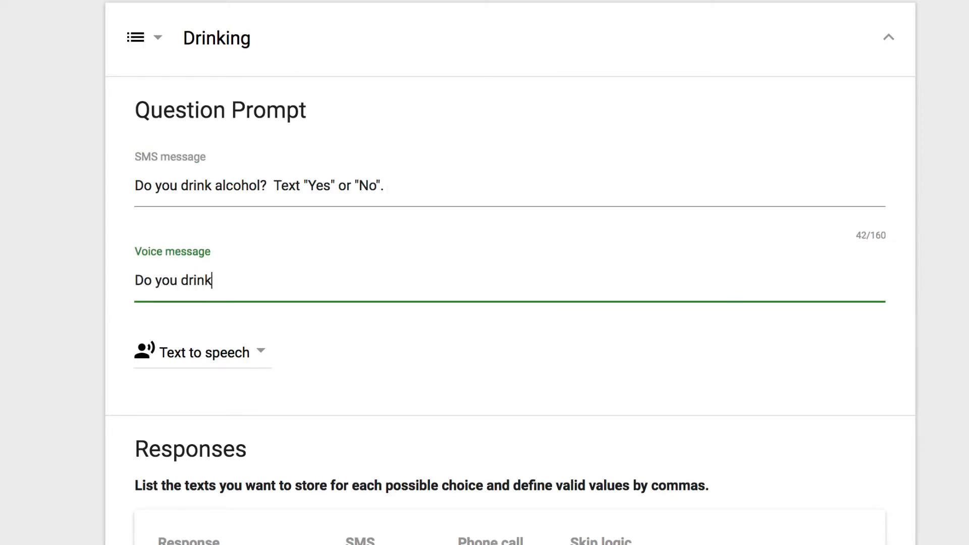
type(" alcohol?  Press ")
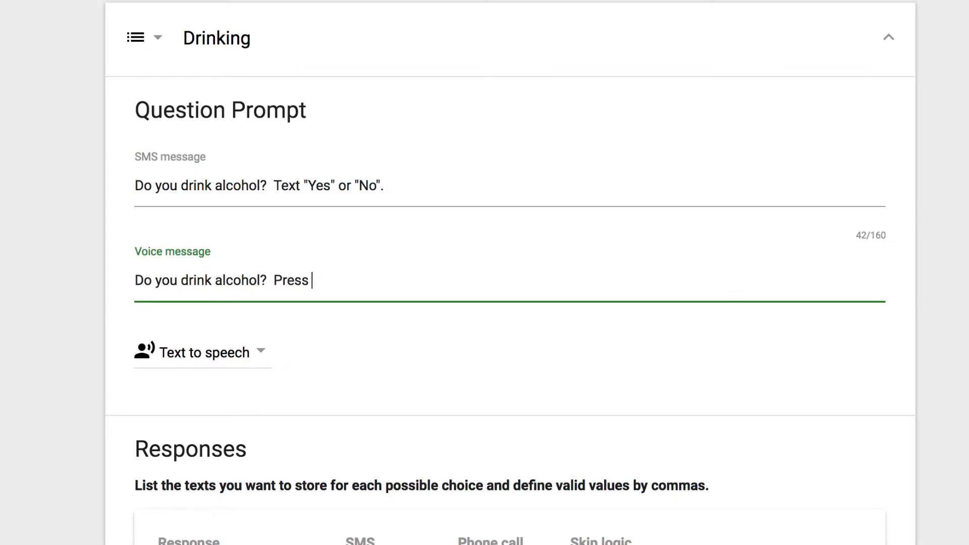
type("1 for yes.  Press 3 for no.")
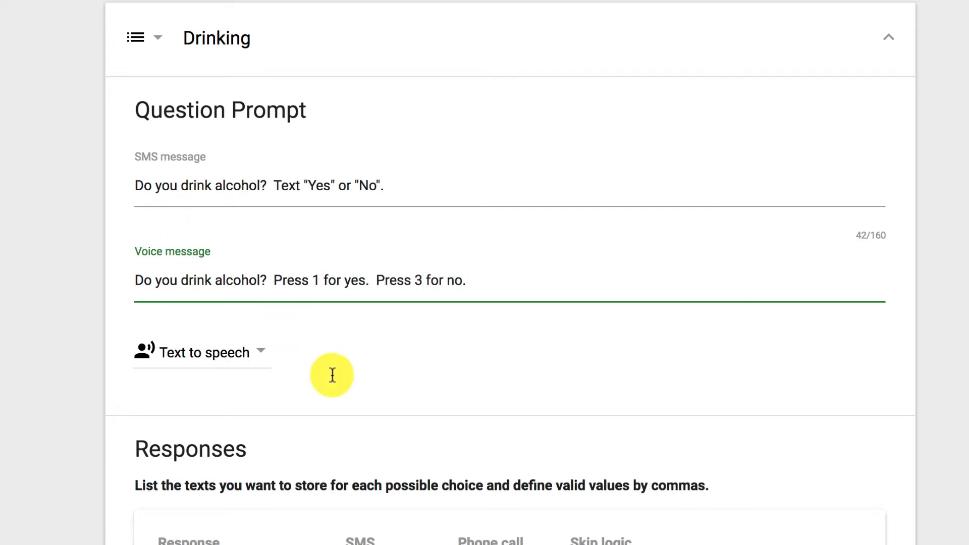
left_click(309, 401)
Add the Drinking responses Yes (SMS Yes, Y, 1; phone call 1) and No (SMS No, N, 3; phone call 3)
scroll(309, 401, "down", 5)
left_click(182, 313)
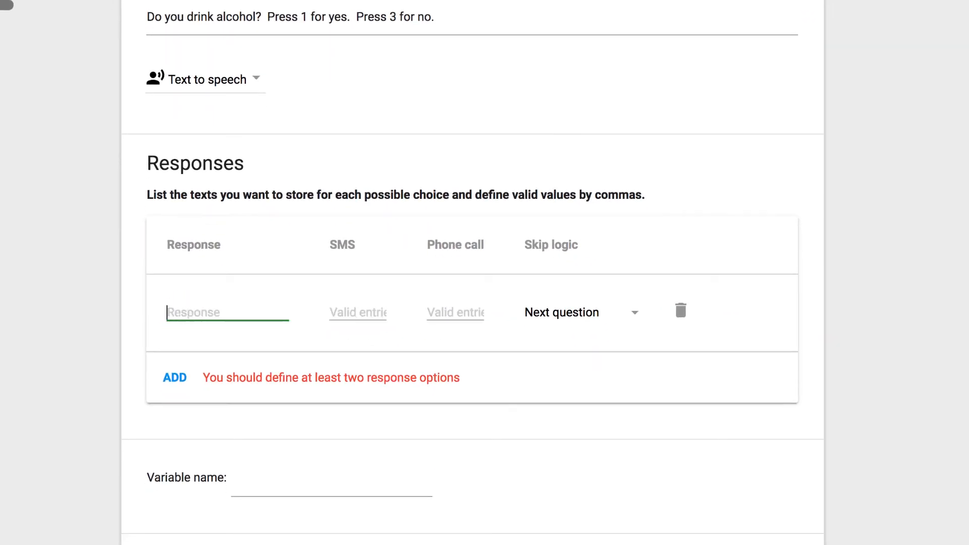
type("Yes")
key("Tab")
key("Tab")
left_click(181, 378)
left_click(189, 385)
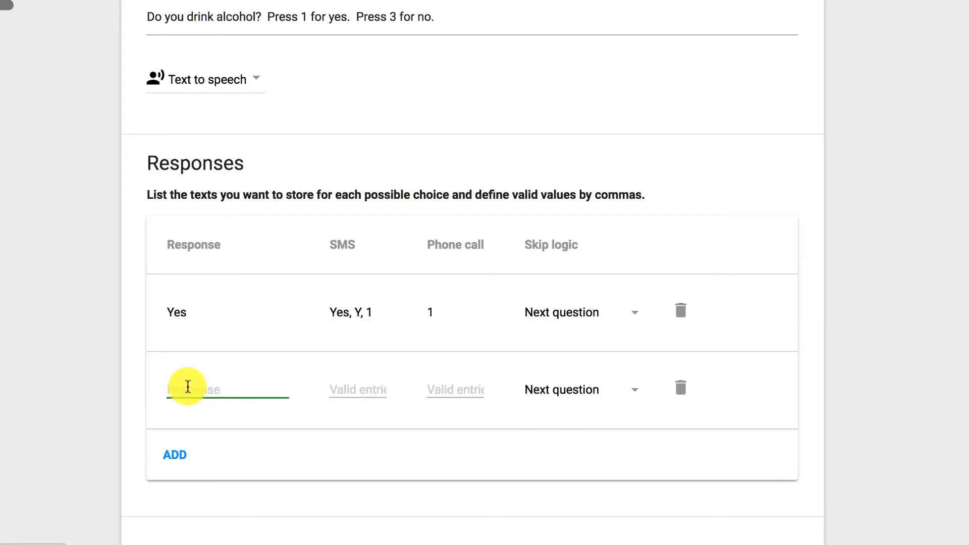
type("No")
key("Tab")
key("Tab")
Enter "alcohol" as the variable name of the Drinking question
scroll(372, 451, "down", 2)
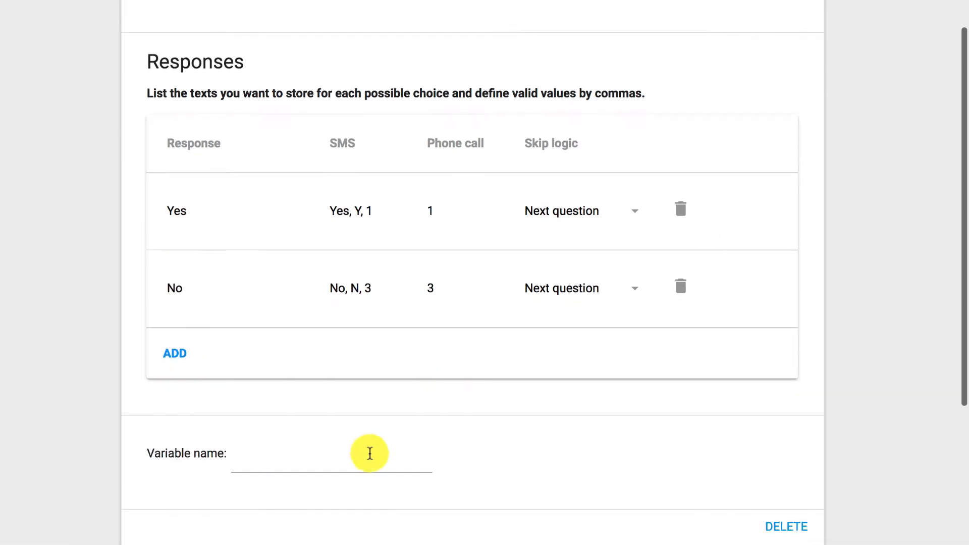
left_click(324, 450)
type("alcohol")
left_click(509, 439)
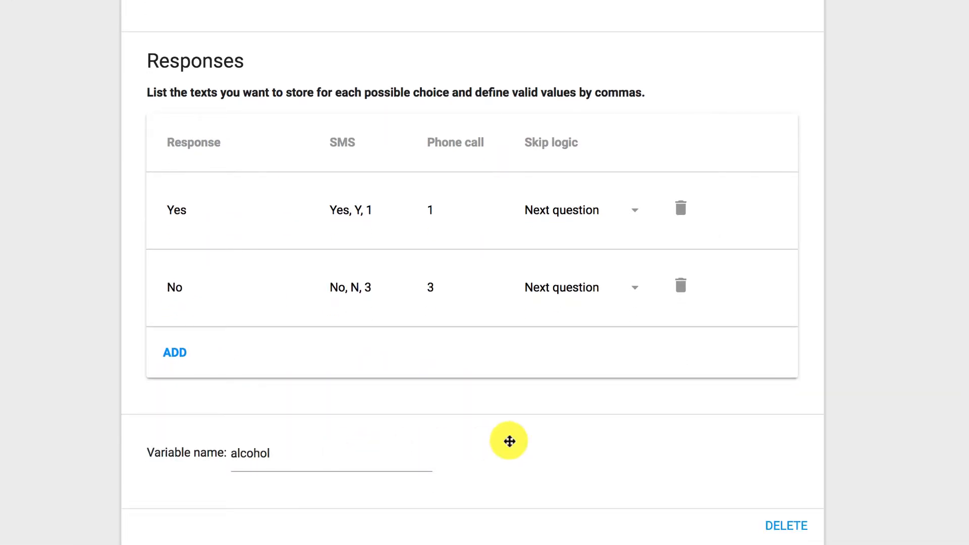
Add another question step after Drinking and name it "Drinking Heavy"
scroll(527, 443, "down", 2)
left_click(146, 484)
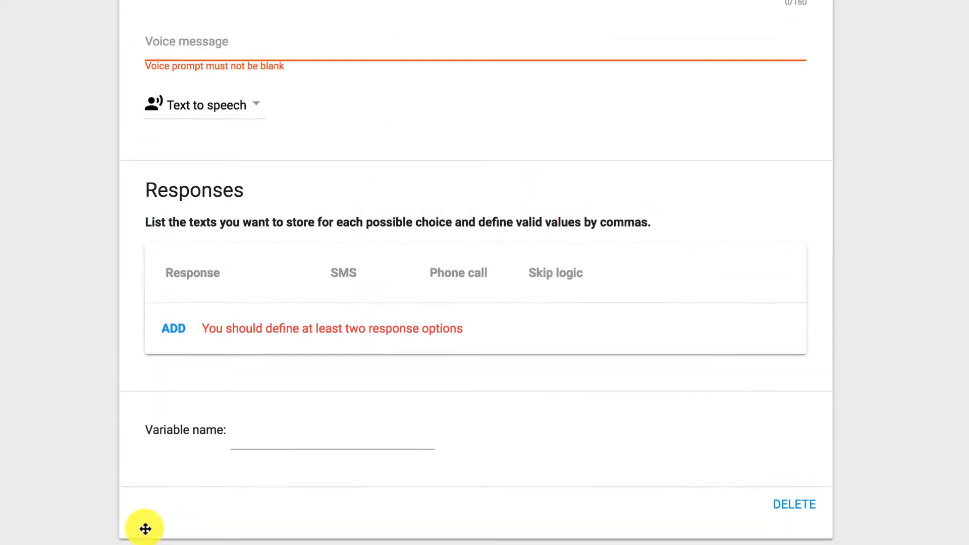
left_click(260, 35)
type("Drinking Heavy")
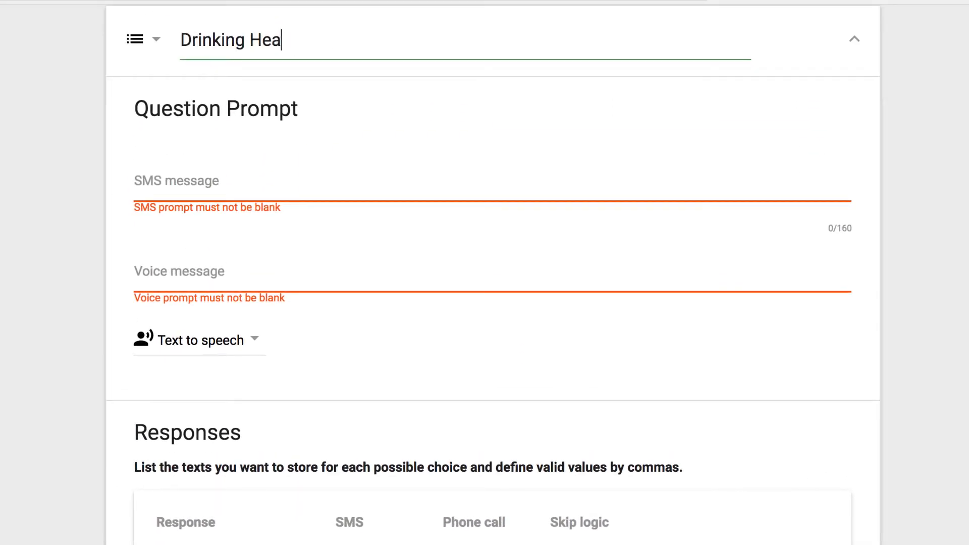
Write the Drinking Heavy SMS message: standard drink (330ml or 20ml spirits), how often more than 5 in one day, Text 1-4 for daily, weekly, monthly, never
left_click(235, 176)
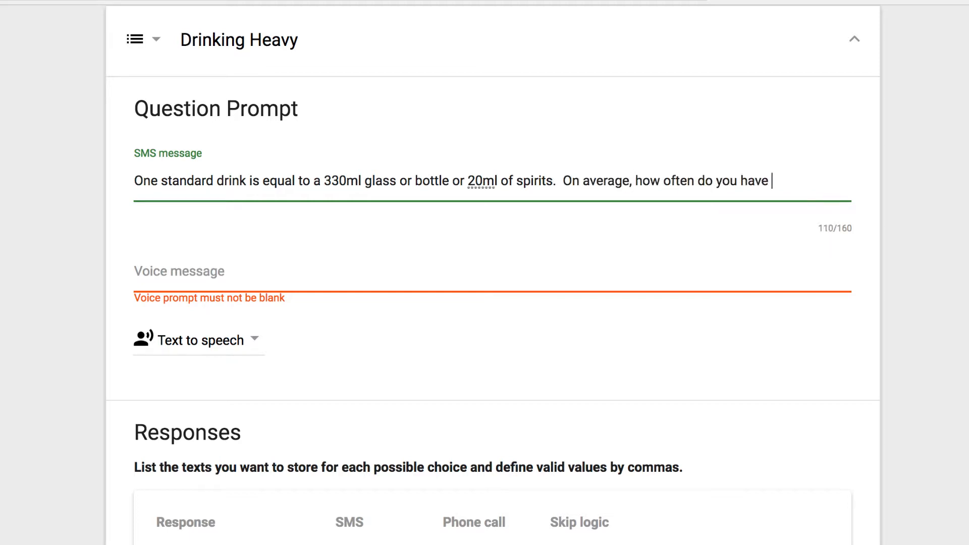
type("5 drinks in one day")
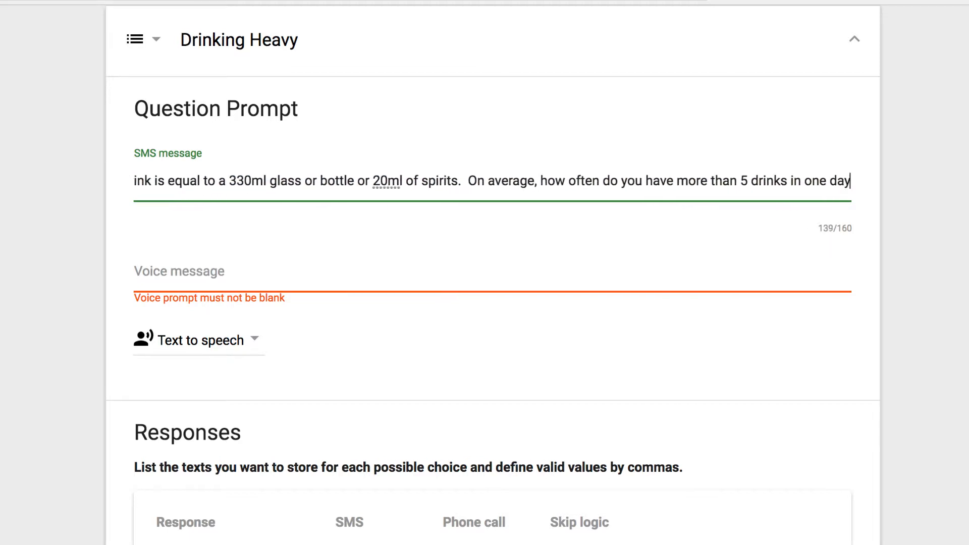
type("?  Text 1 for daily")
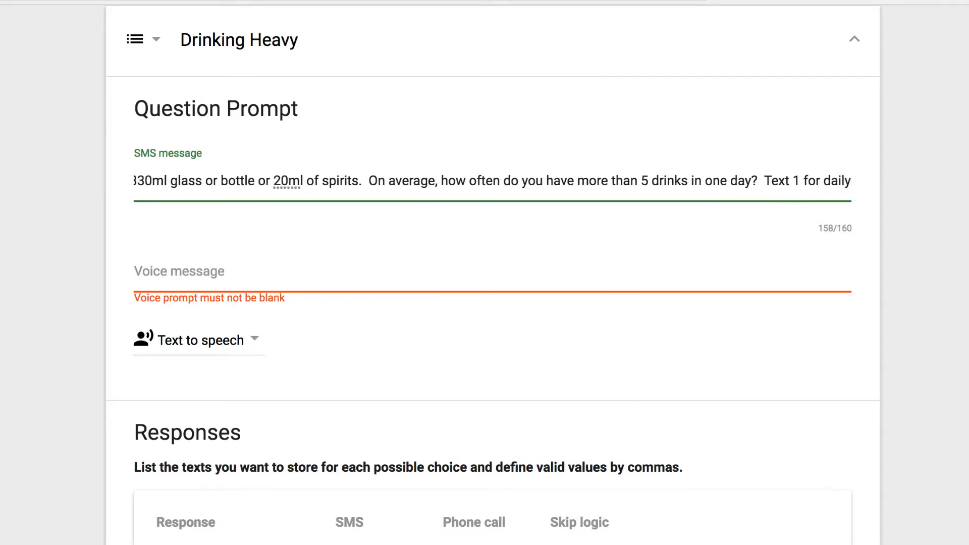
type(". Text 2 for once a week.")
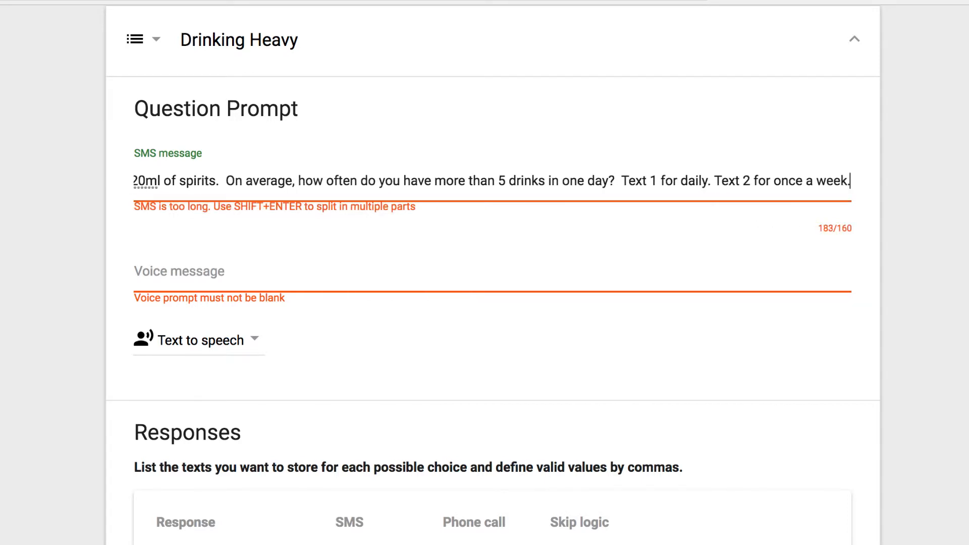
type(" Text 3 for once a month. Text")
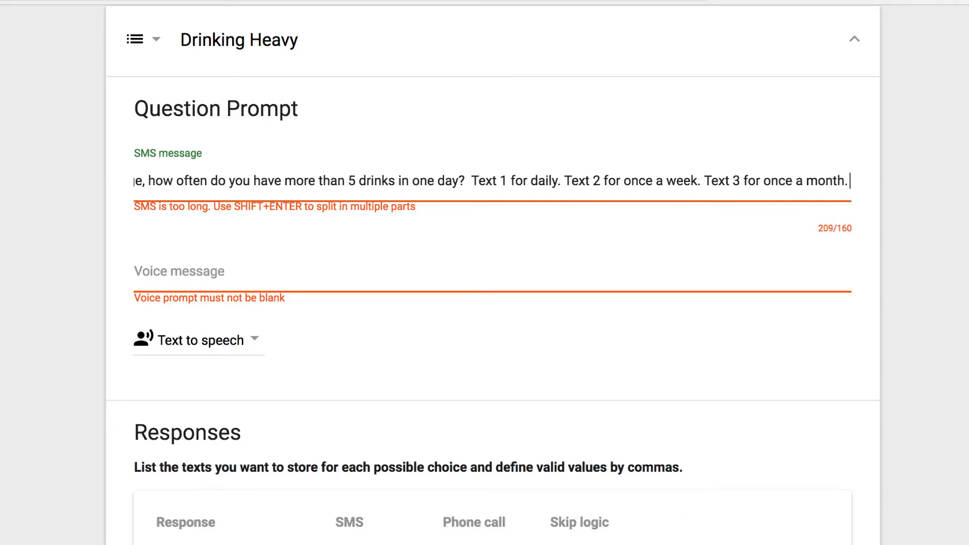
type(" 4 for never.")
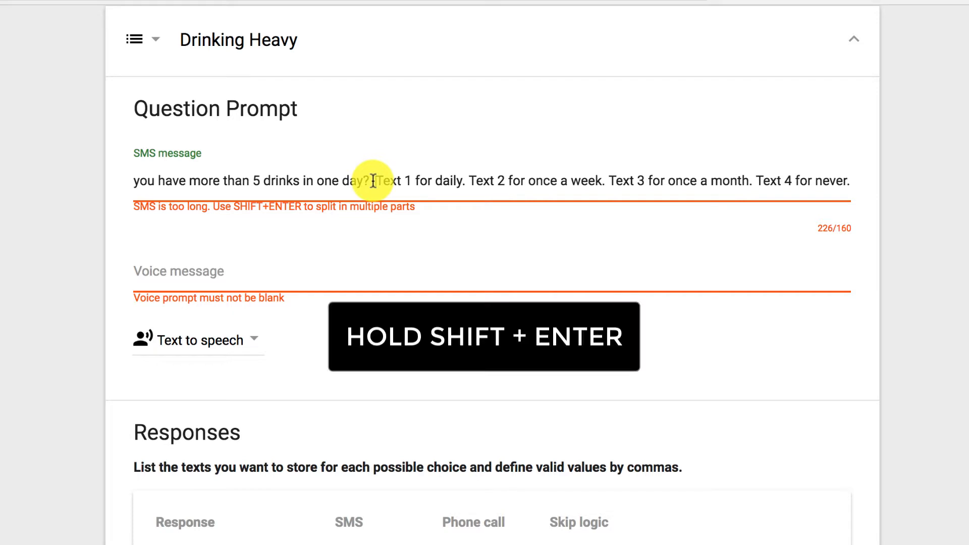
Split the Drinking Heavy SMS message into two parts, starting part 2 at "Text 1 for daily."
key("shift+Return")
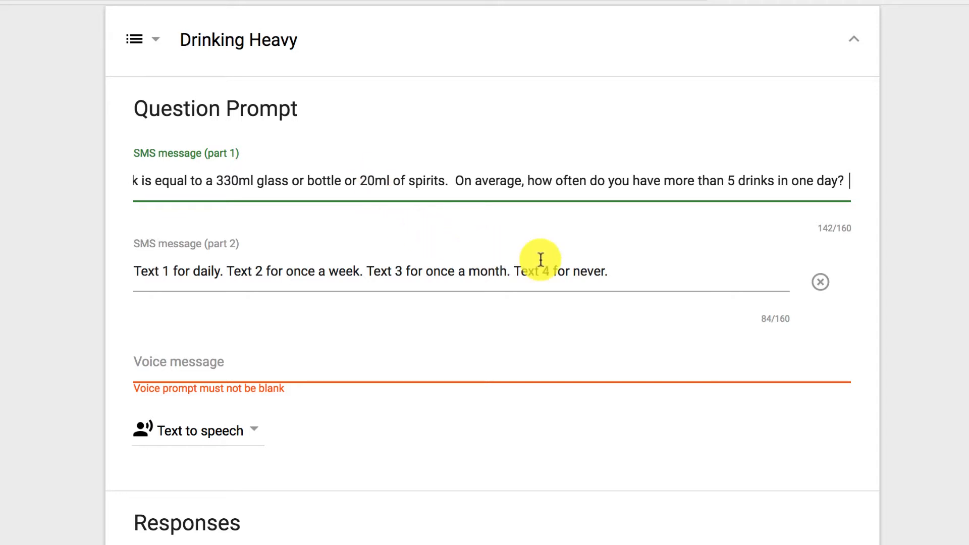
left_click(626, 278)
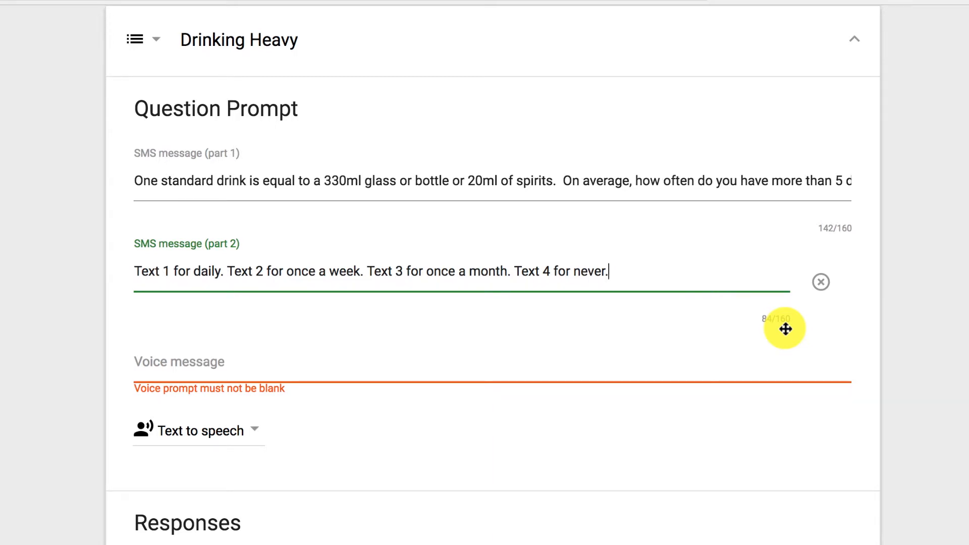
Write the Drinking Heavy voice message: same standard drink definition, how often more than 5 drinks, Press 1-4 for daily, once a week, once a month, never
left_click(785, 362)
type("One standard drink is equal to a 330ml glass or bottle or 20")
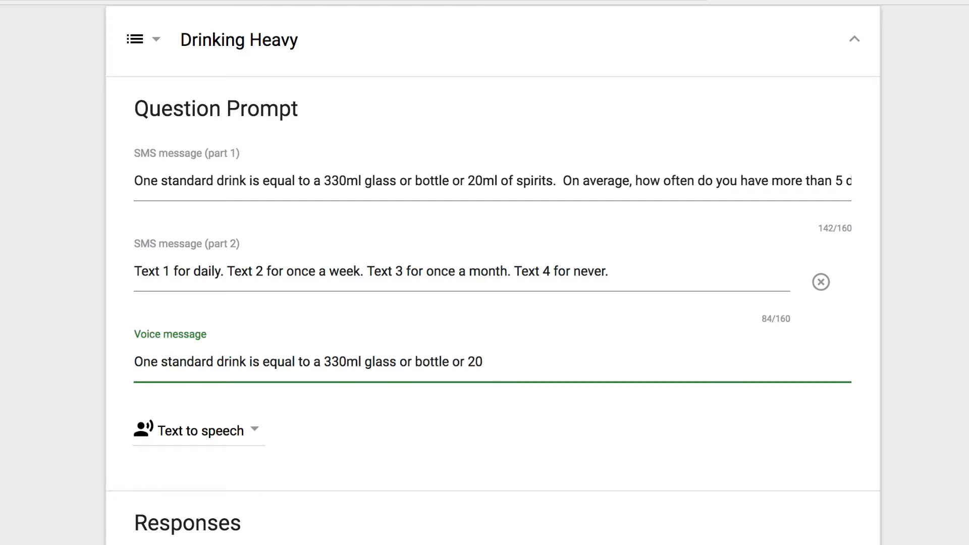
type(" On average, how often do you have more than 5 drinks.  P")
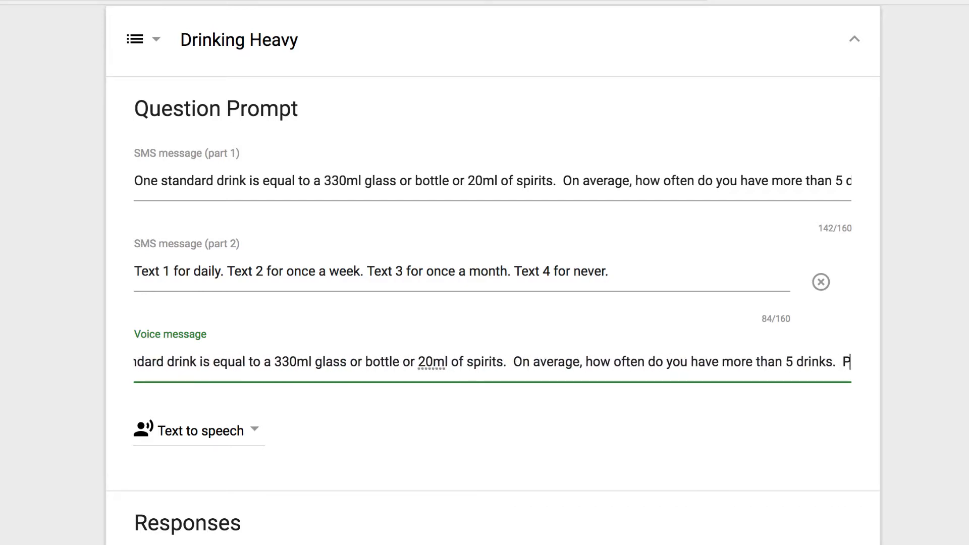
type("ress 1 for daily.  Press 2 for once a week.  Press 3 for once a month.  Press 4 for never.")
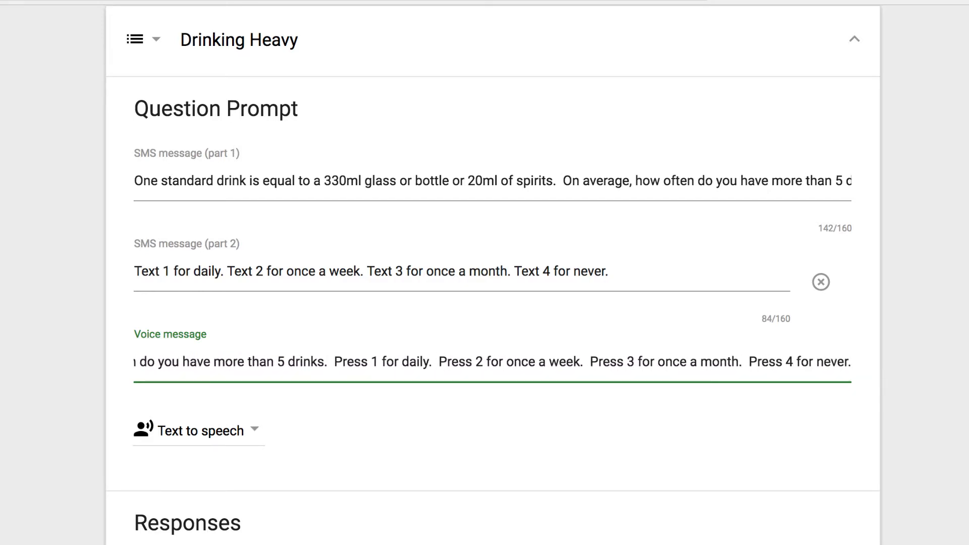
left_click(804, 426)
Add the Drinking Heavy response Daily with SMS values "daily, 1" and phone call value 1
scroll(803, 426, "down", 8)
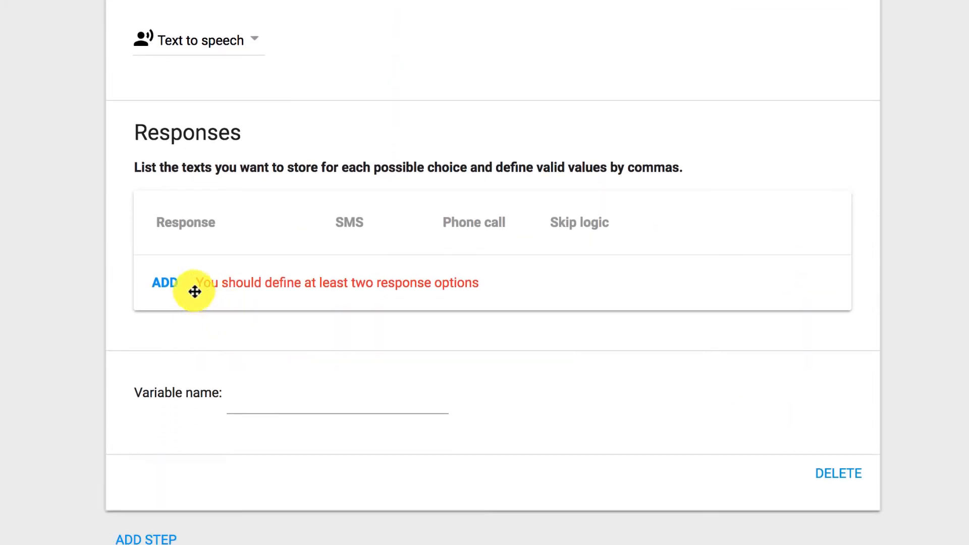
left_click(166, 283)
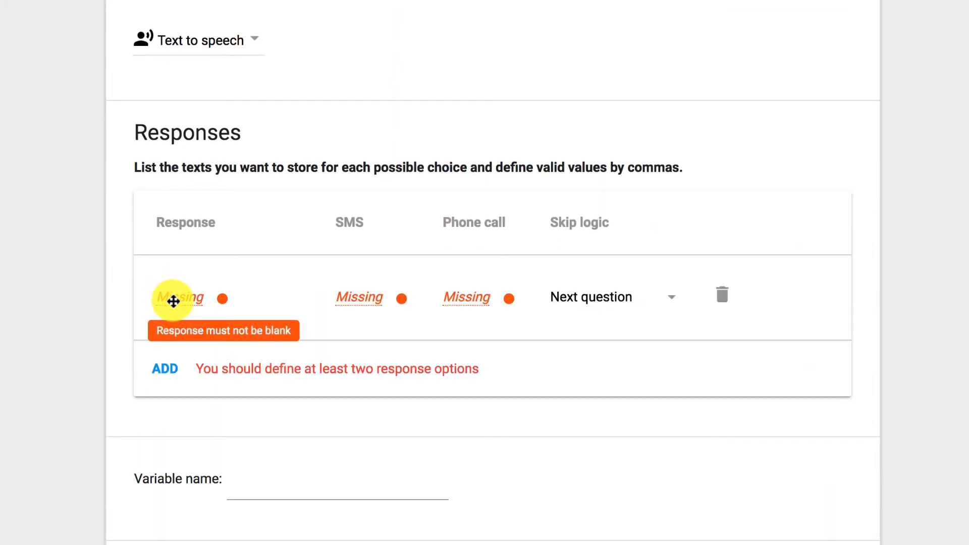
left_click(173, 300)
type("Daily")
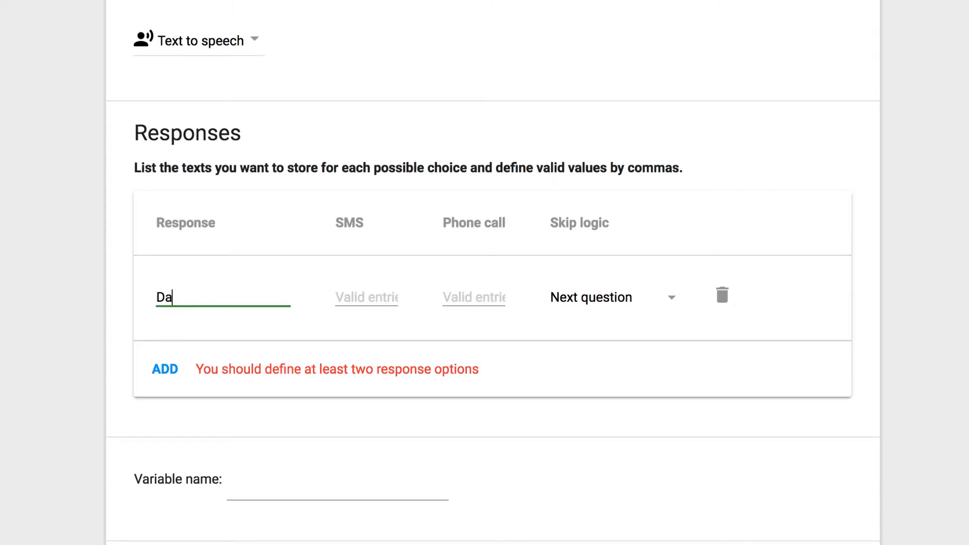
key("Tab")
type("daily, ")
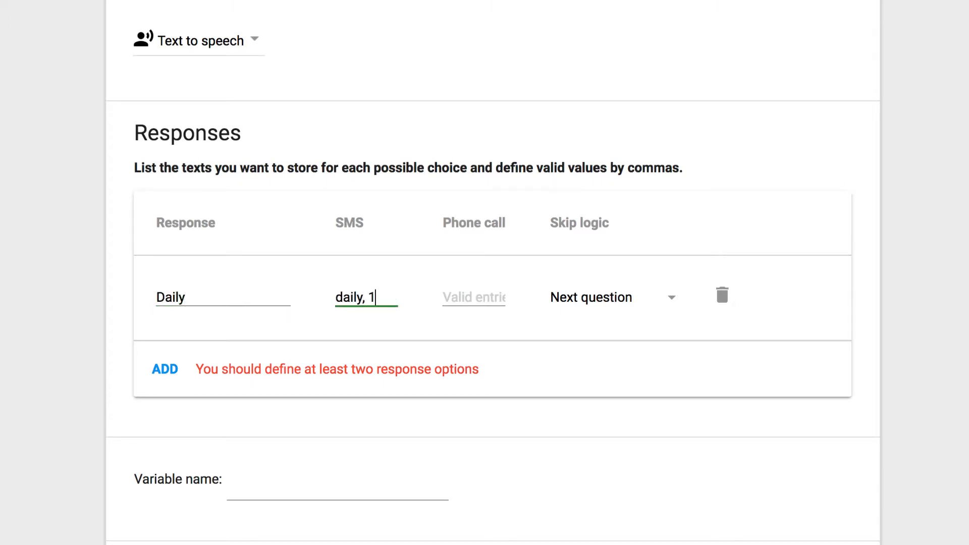
type("1")
Add the response Weekly to Drinking Heavy with SMS values "weekly, 2" and phone call value 2
left_click(165, 369)
left_click(167, 382)
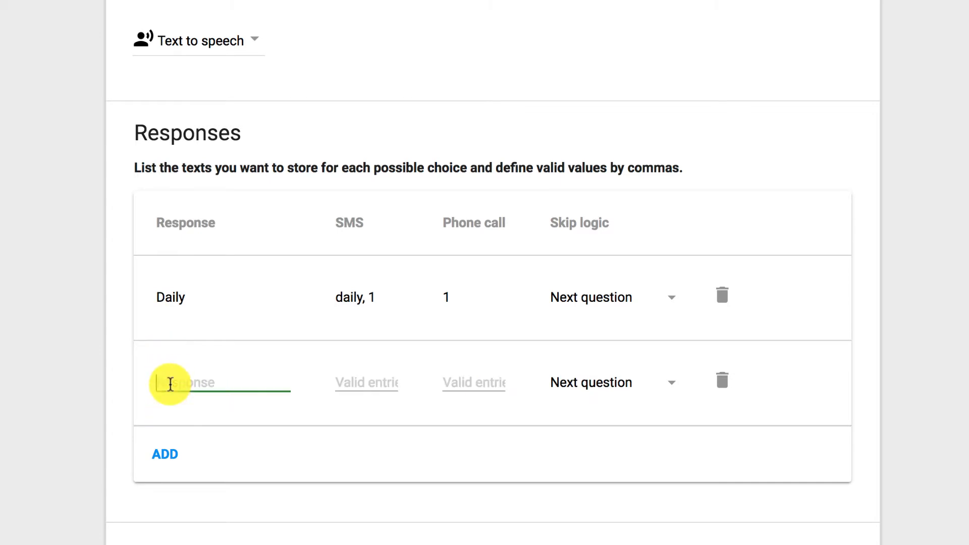
type("Weekly")
key("Tab")
type("wee")
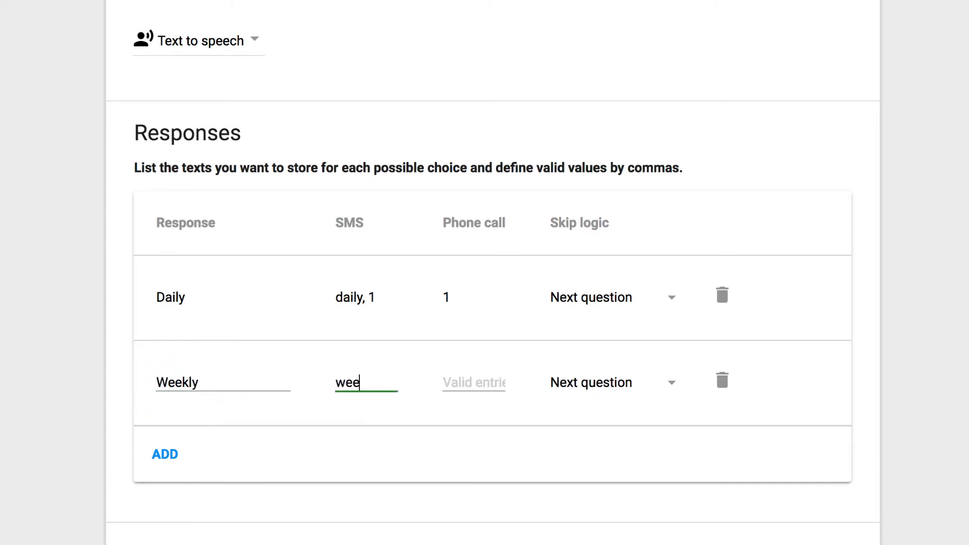
type("2")
Add the response Monthly to Drinking Heavy with SMS values "monthly, 3" and phone call value 3
left_click(164, 454)
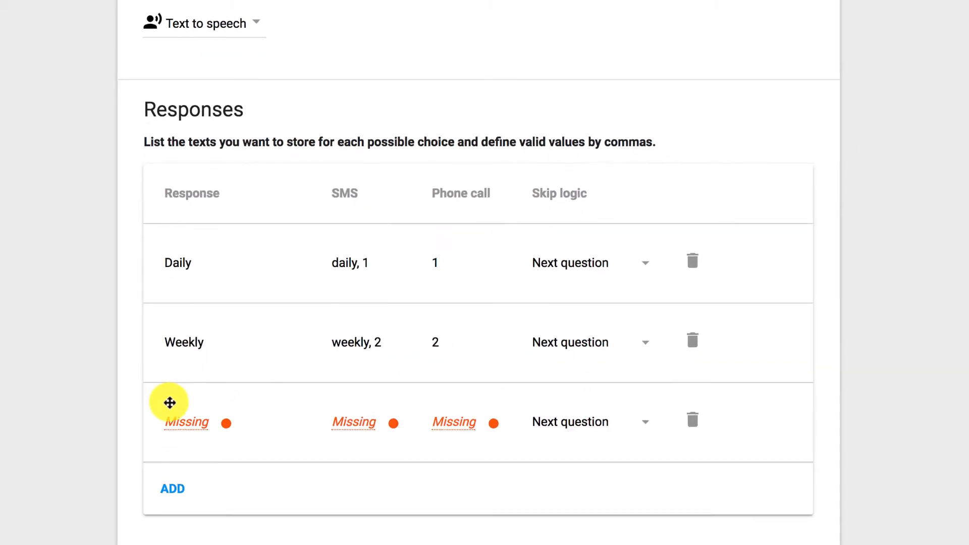
left_click(174, 466)
type("Monthly")
key("Tab")
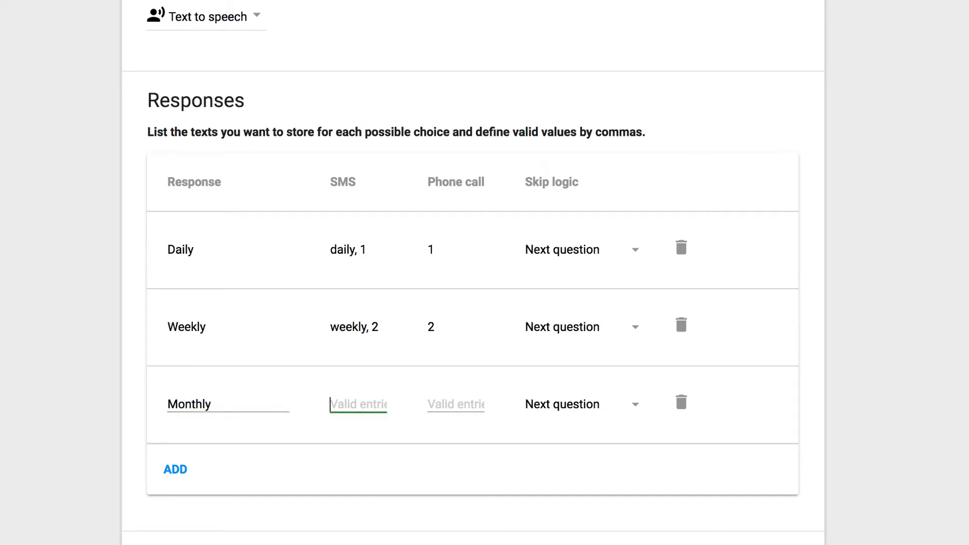
type("monthly, 3")
key("Tab")
type("3")
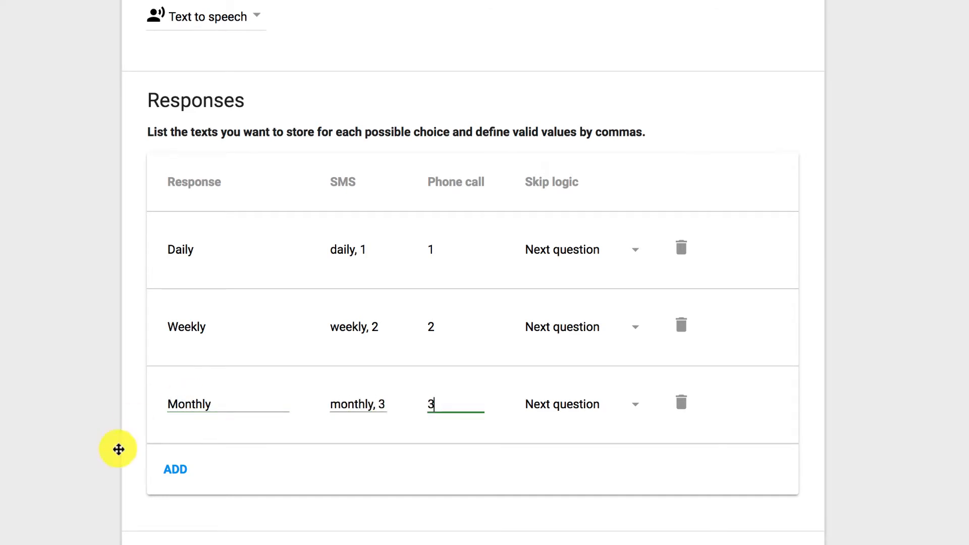
Add the response Never to Drinking Heavy with SMS values "never, 4" and phone call value 4
left_click(176, 469)
left_click(192, 479)
type("Never")
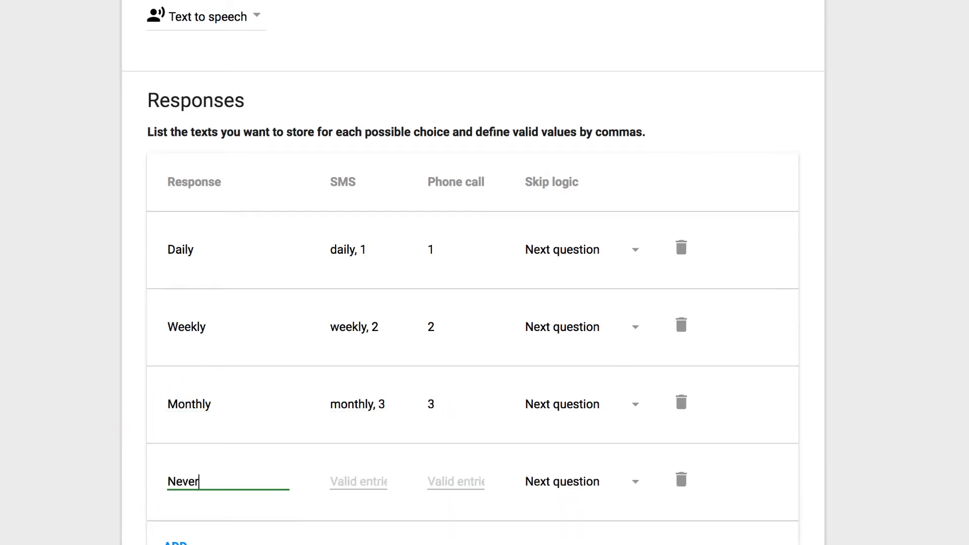
key("Tab")
type("4")
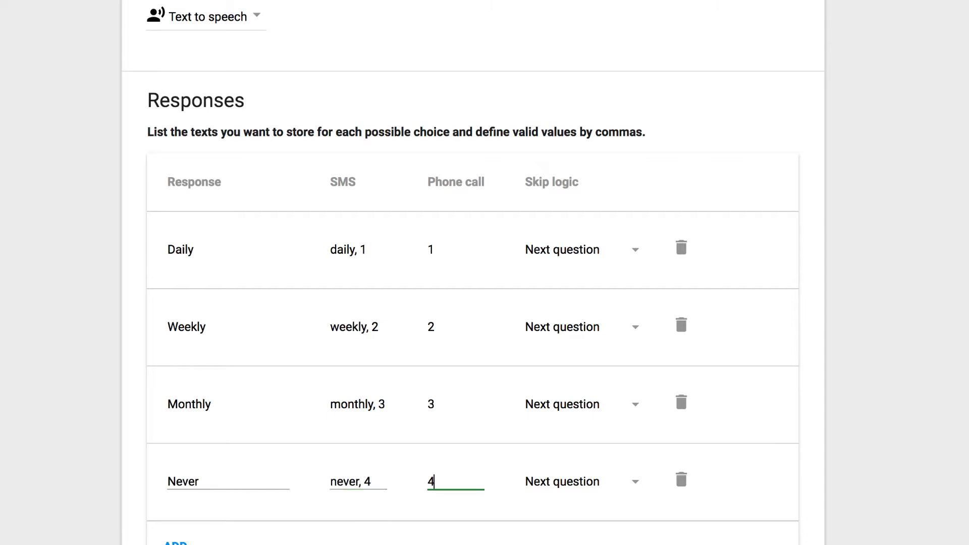
Enter "alcohol_heavy" as the variable name of the Drinking Heavy question
scroll(333, 530, "down", 3)
left_click(265, 494)
type("alcohol_heavy")
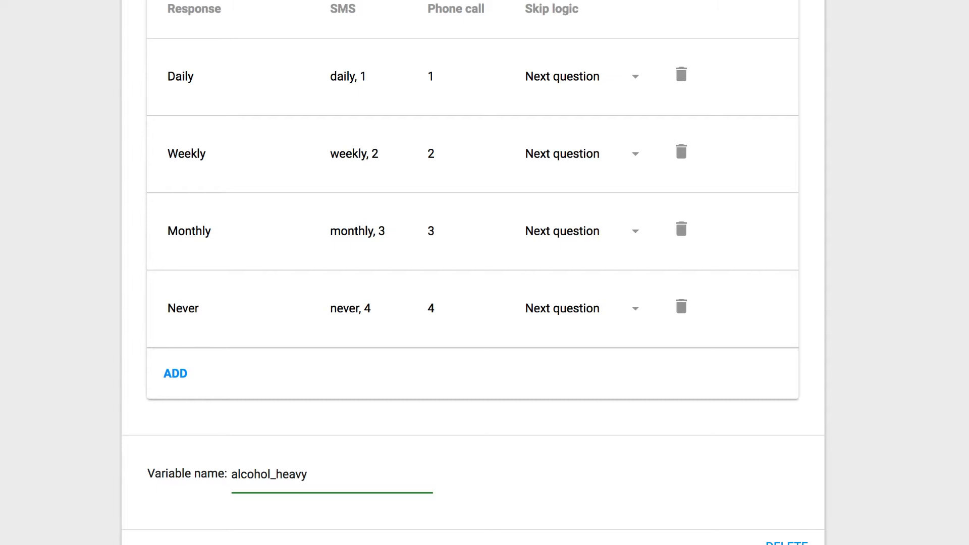
left_click(645, 475)
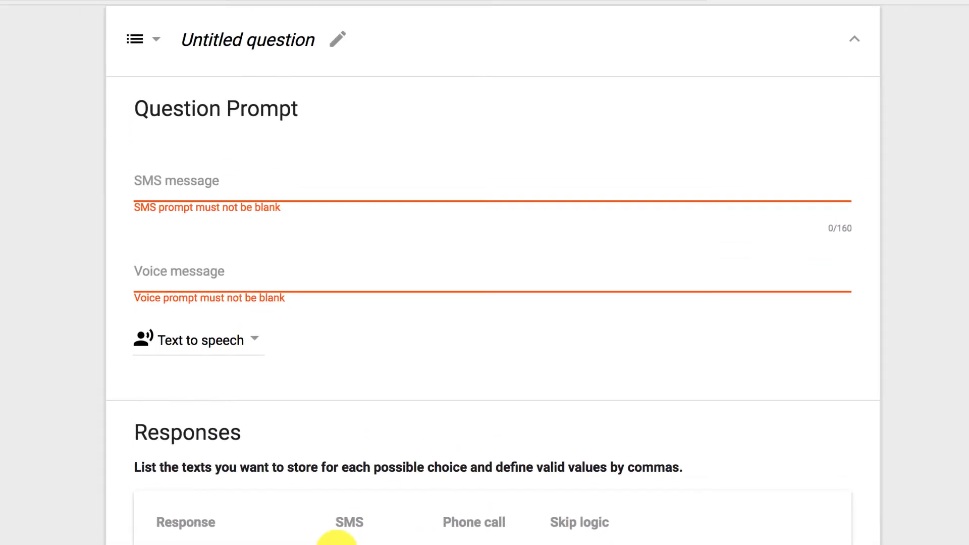
Change the new untitled step after Drinking Heavy to a message-only step and name it "Thank You"
left_click(160, 45)
left_click(181, 126)
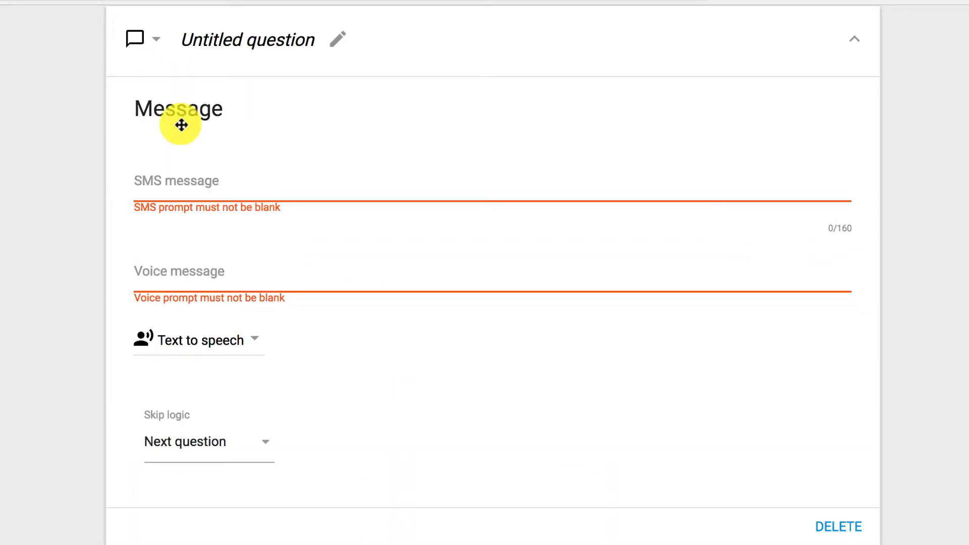
left_click(212, 42)
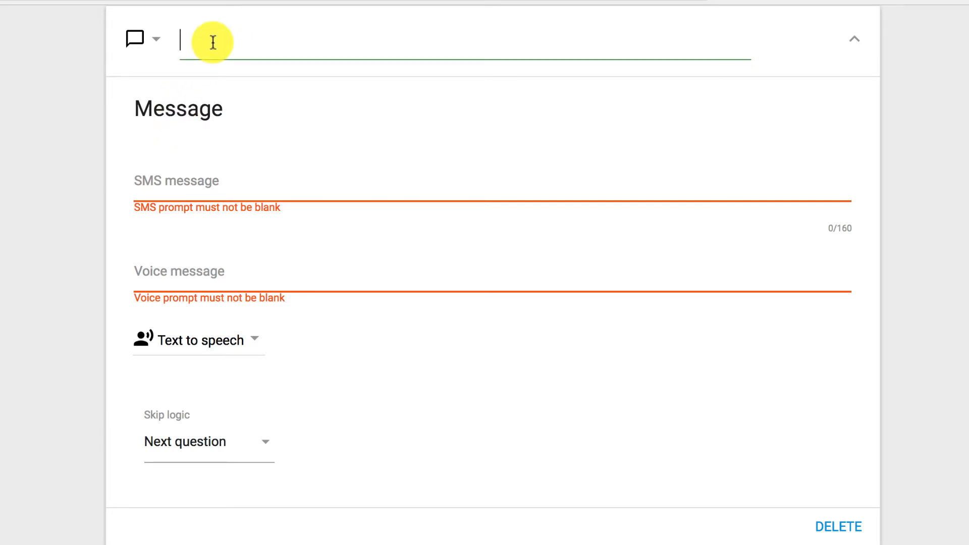
type("Thank You")
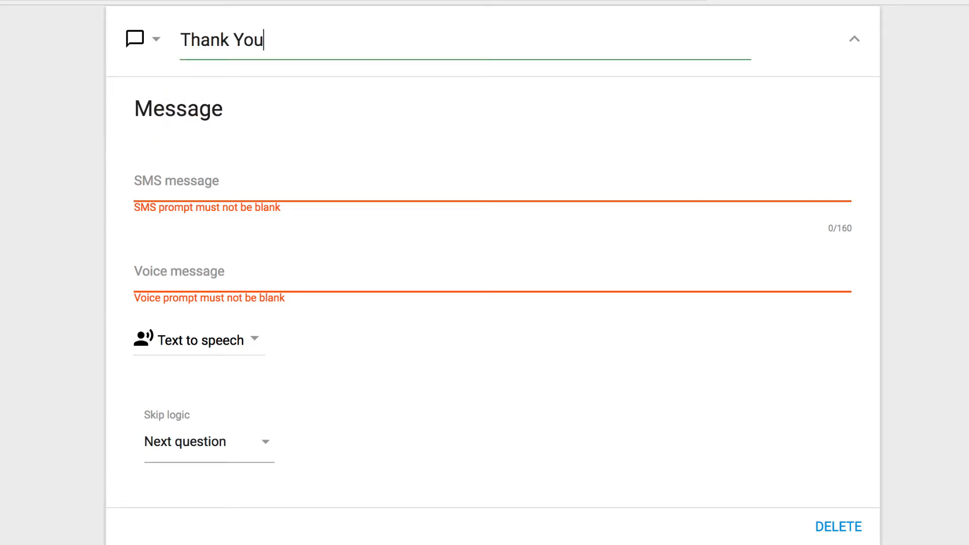
Write "Thank you for participating. Goodbye." as both the SMS and voice message of the Thank You step, and collapse the step
key("Tab")
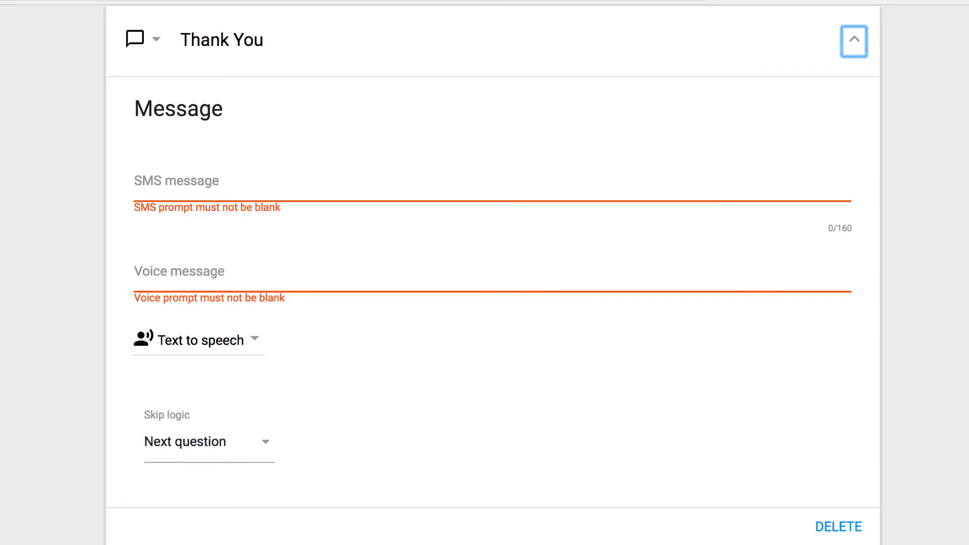
key("Tab")
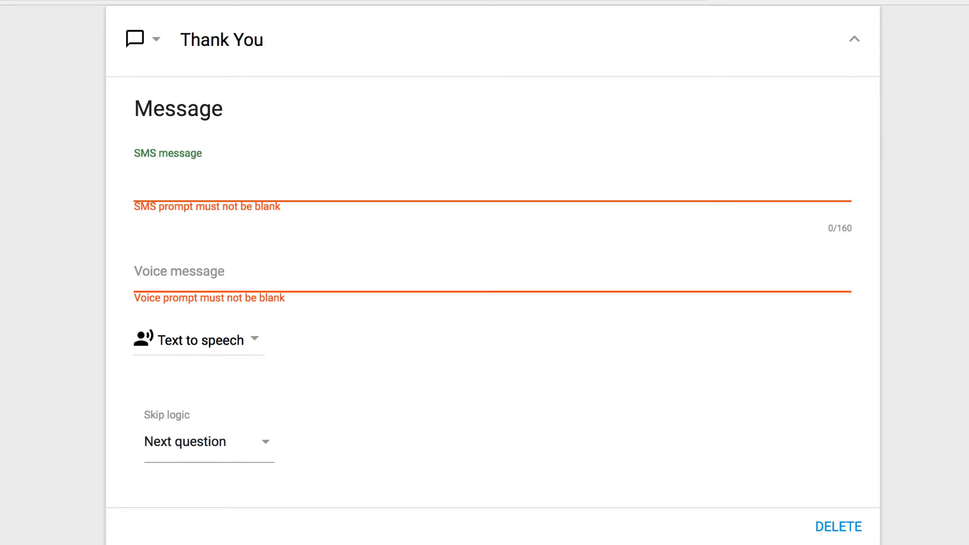
type("Thank you for participa")
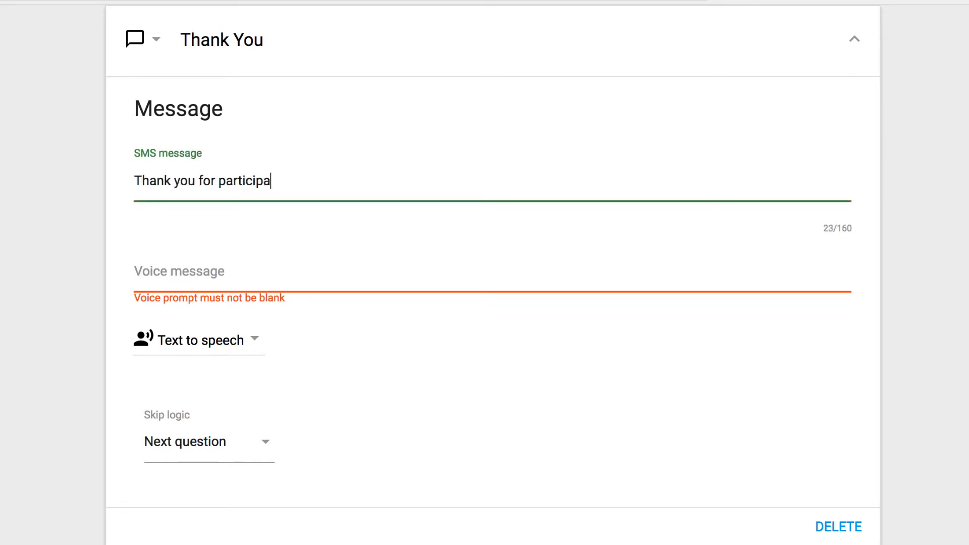
type("ting.  Goodbye.")
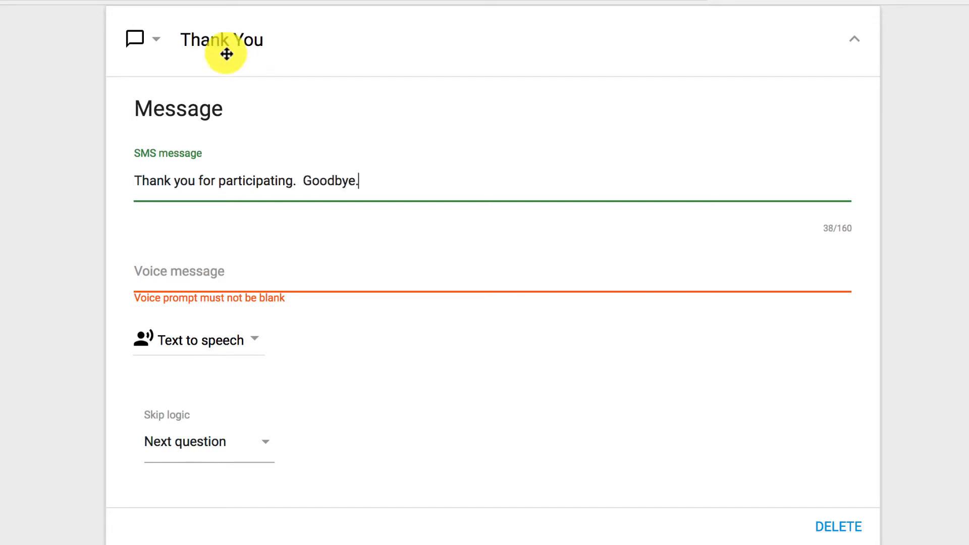
left_click(227, 269)
type("Thank you for participating.")
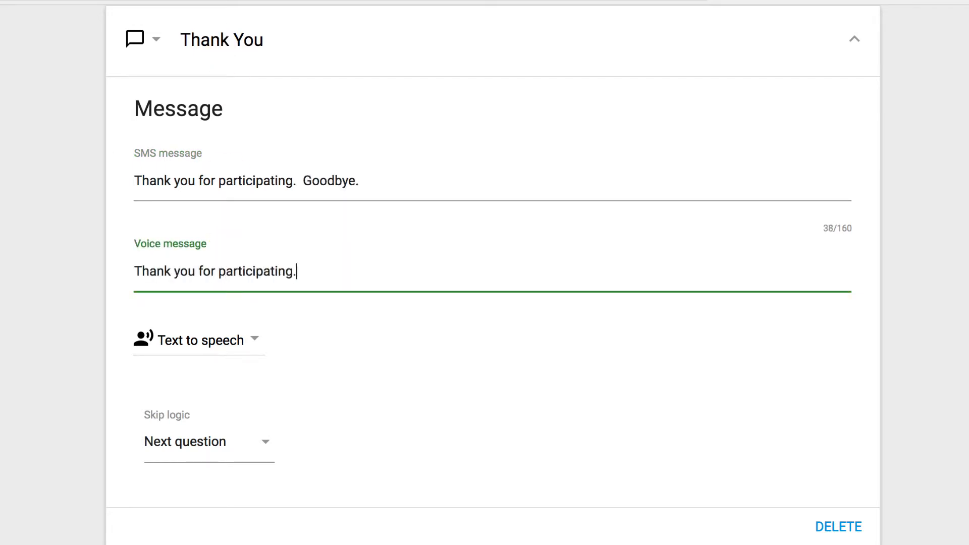
type("e.")
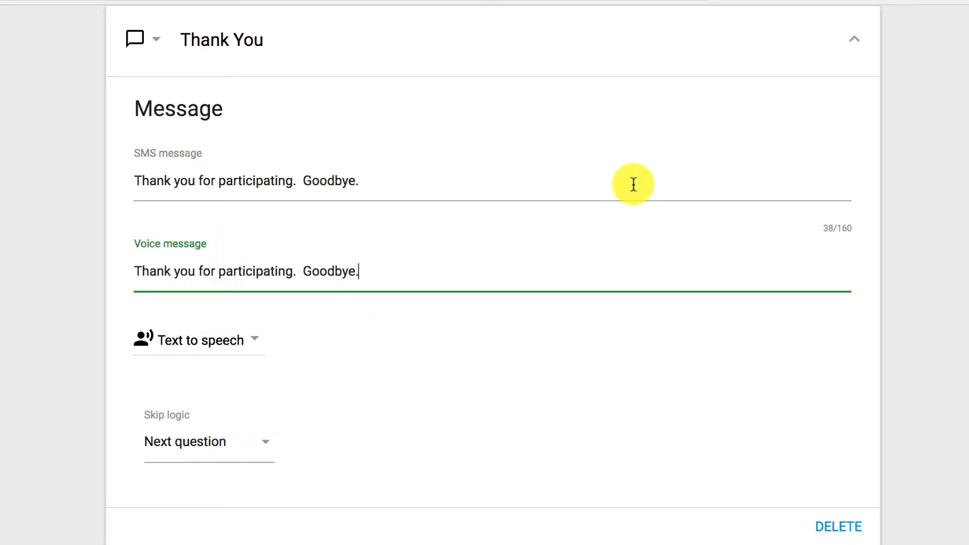
left_click(861, 42)
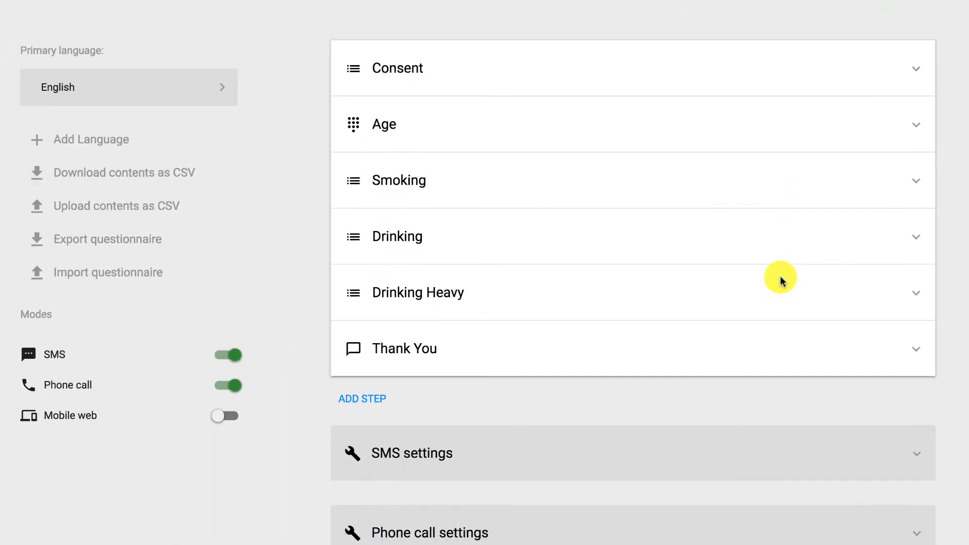
Add a flag step after Thank You with the disposition Completed and name it "Completed"
left_click(374, 396)
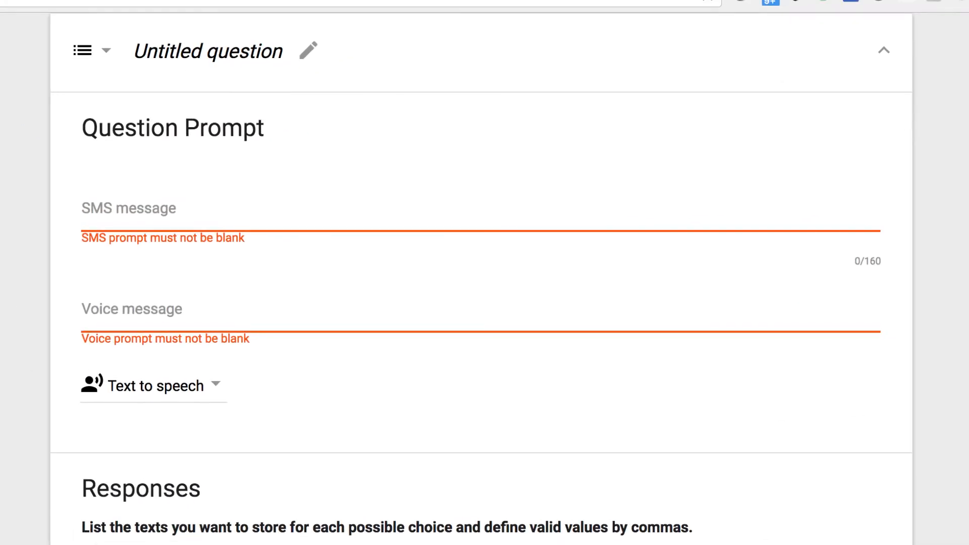
left_click(106, 51)
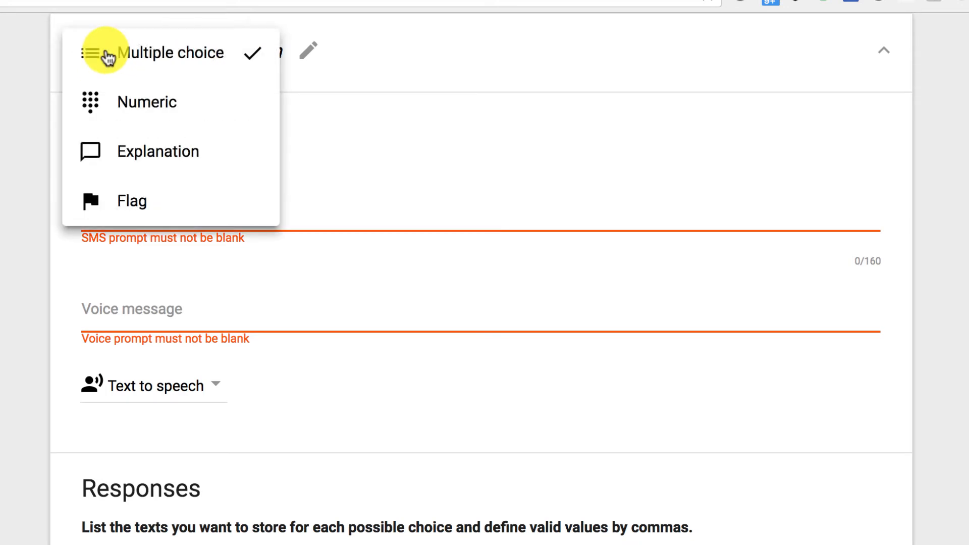
left_click(134, 201)
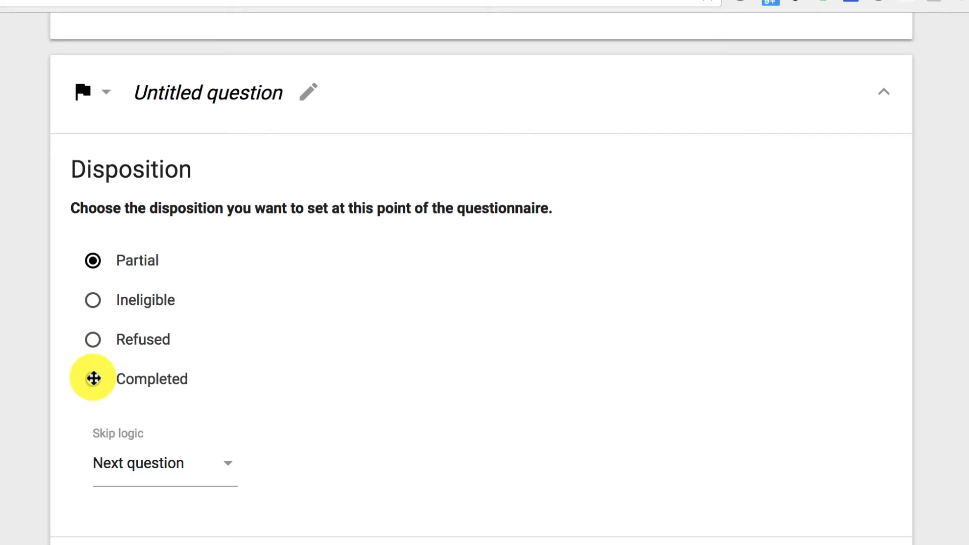
left_click(93, 380)
left_click(215, 91)
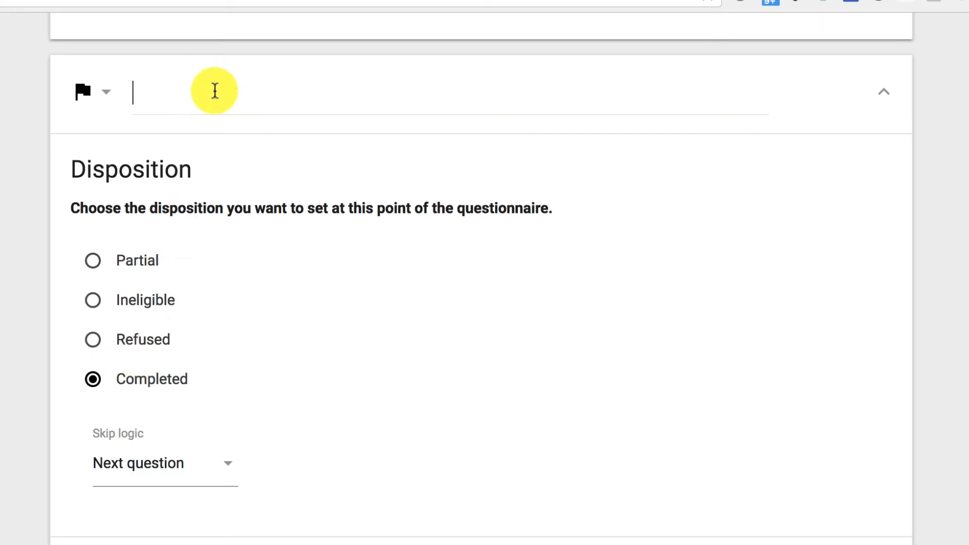
type("Completed")
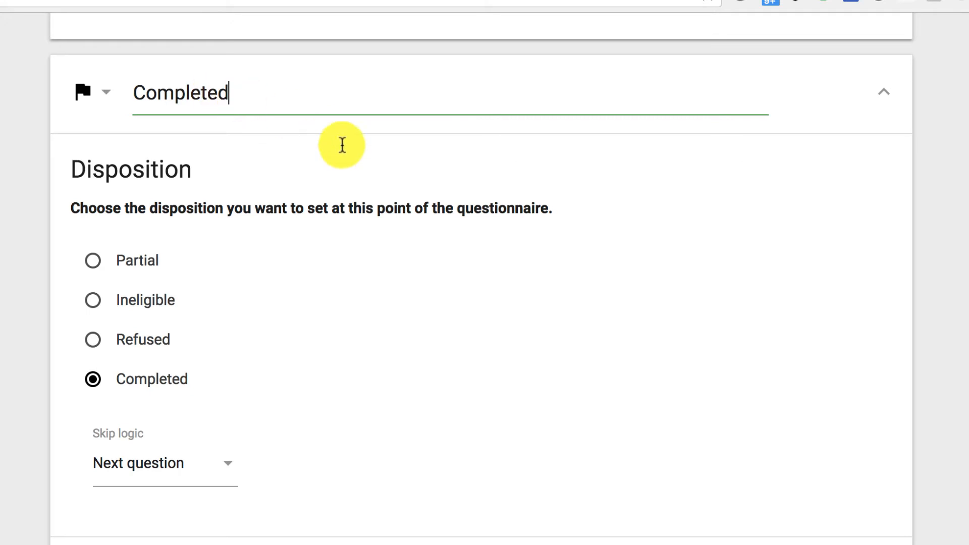
Add another flag step named "Ineligible - Too Young" with the disposition Ineligible, and collapse it
left_click(411, 316)
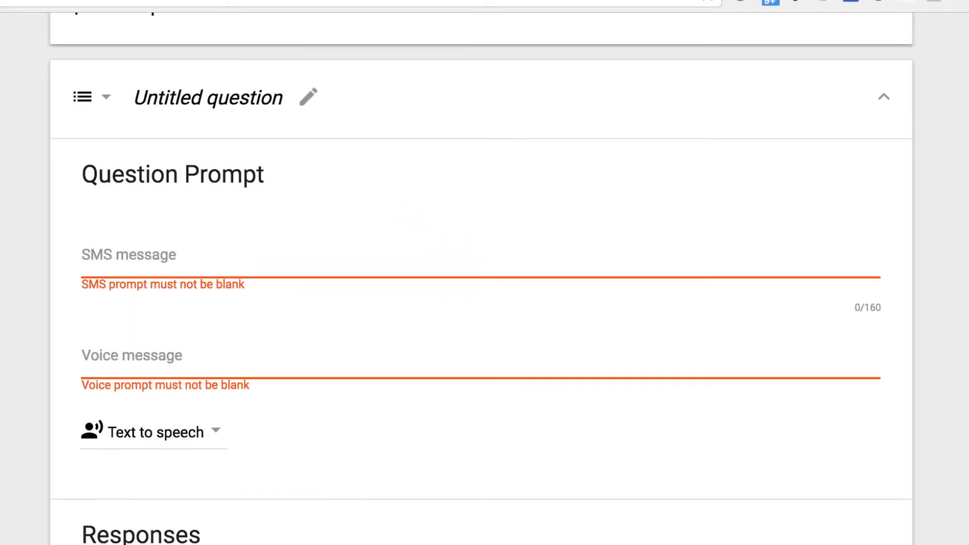
left_click(103, 48)
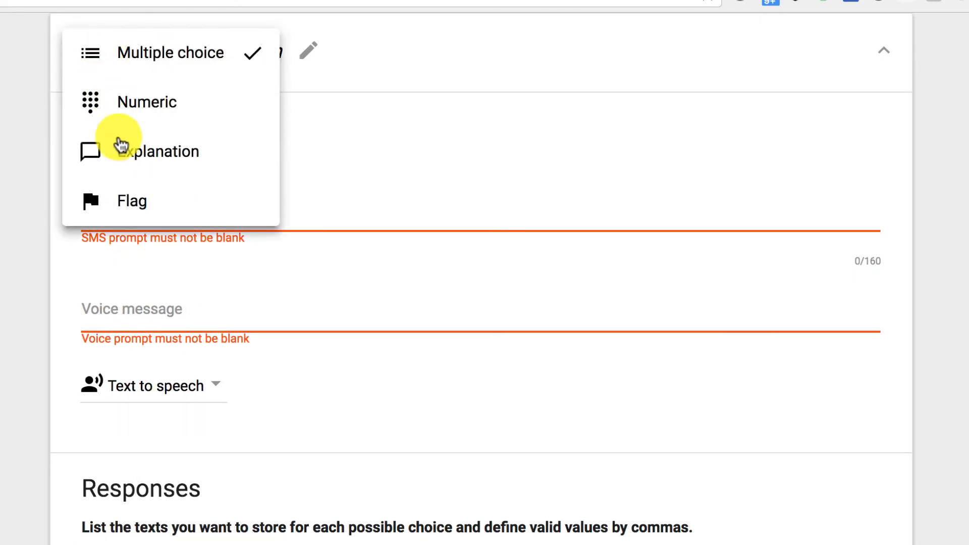
left_click(127, 193)
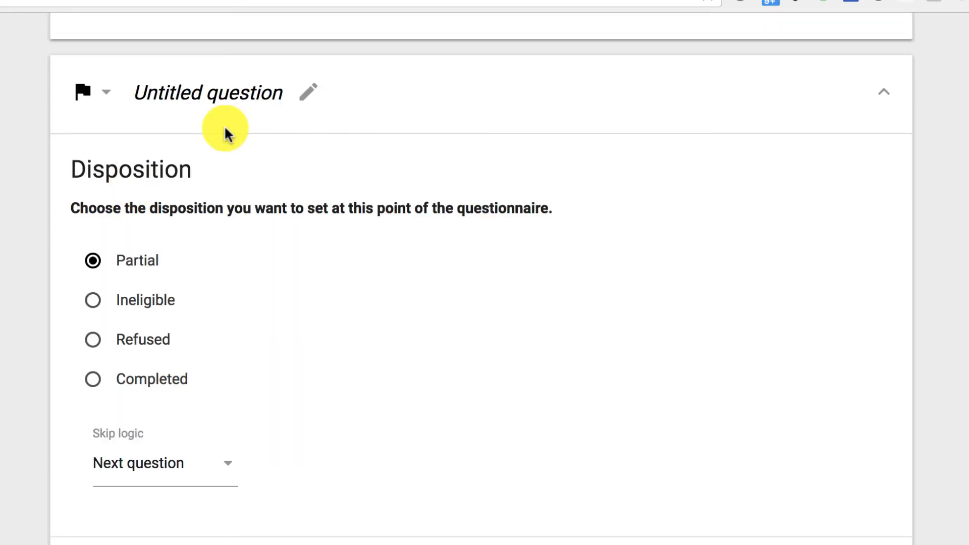
left_click(218, 96)
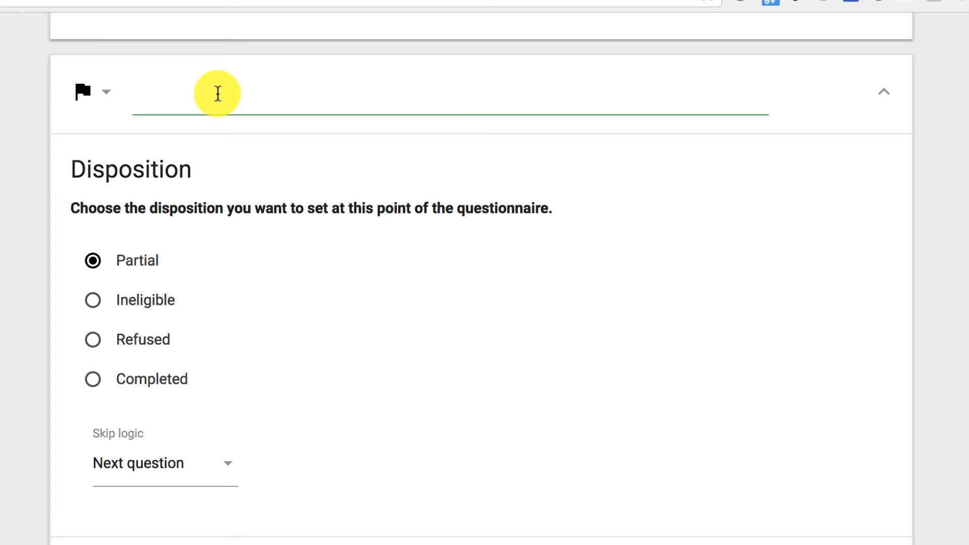
type("Ineligible - Too Young")
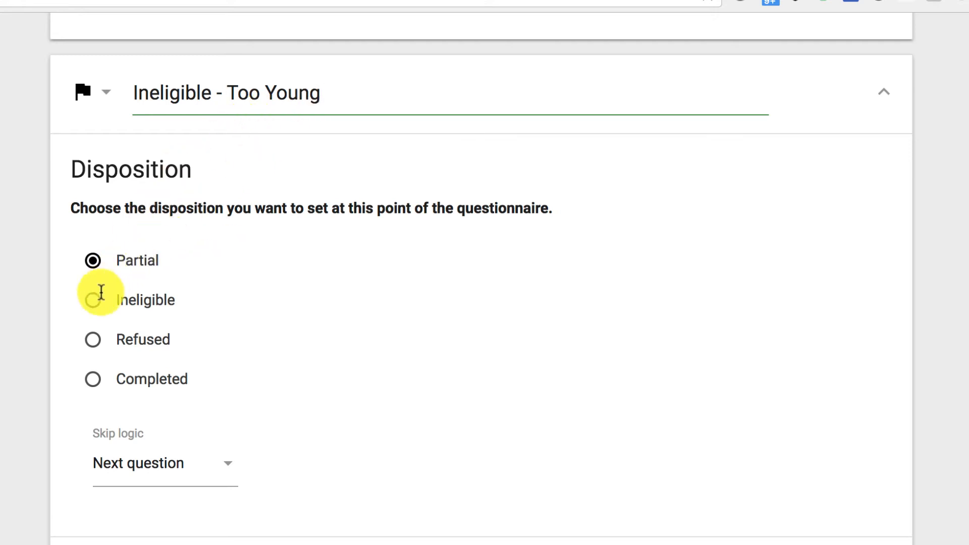
left_click(93, 301)
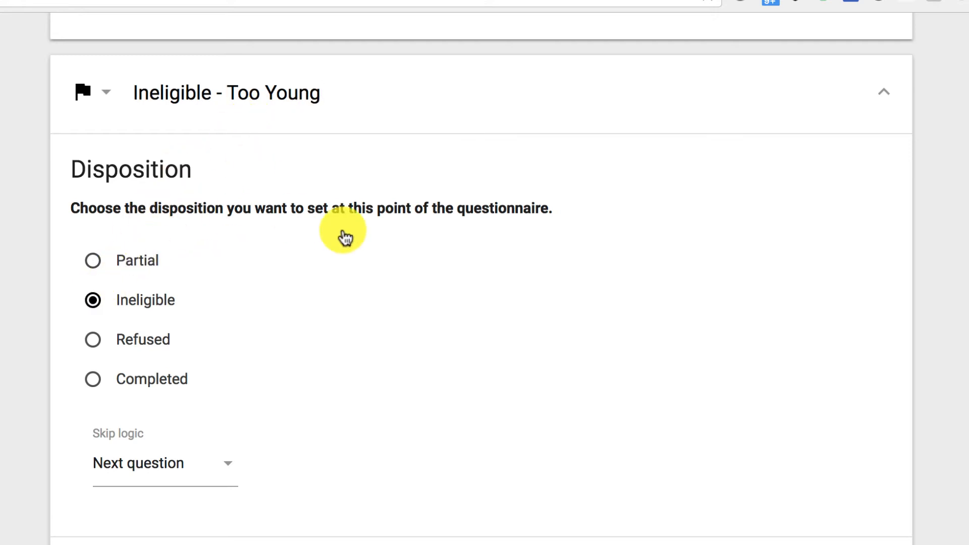
left_click(883, 100)
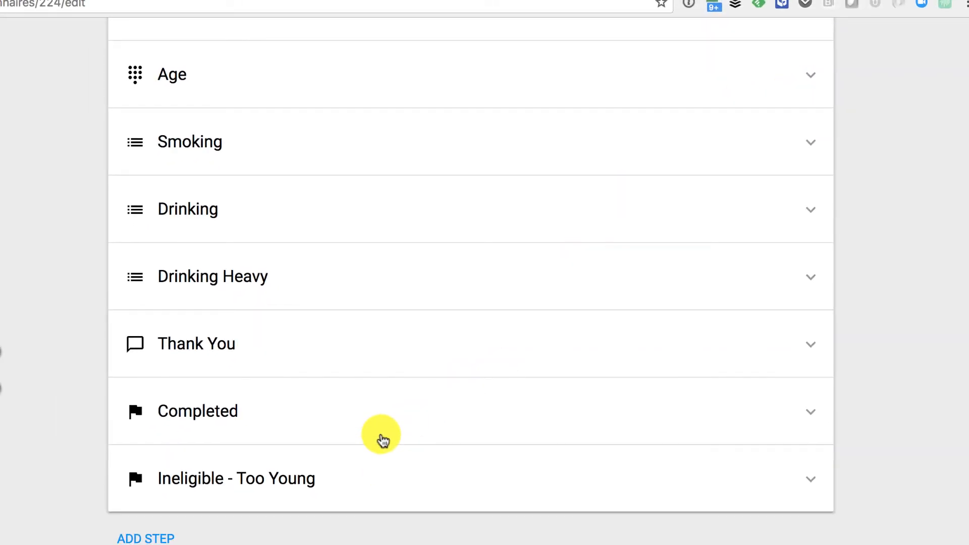
Move the Ineligible - Too Young flag directly below Age and the Completed flag directly above Thank You
left_click_drag(378, 474, 374, 97)
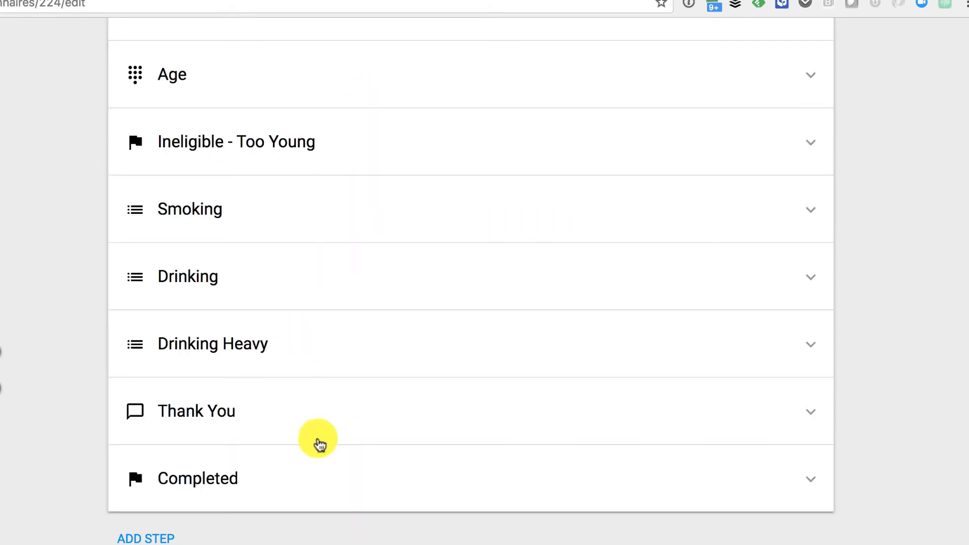
left_click_drag(319, 470, 324, 366)
In the Age question, set the skip logic of the 0 to 17 range to Ineligible - Too Young
left_click(499, 89)
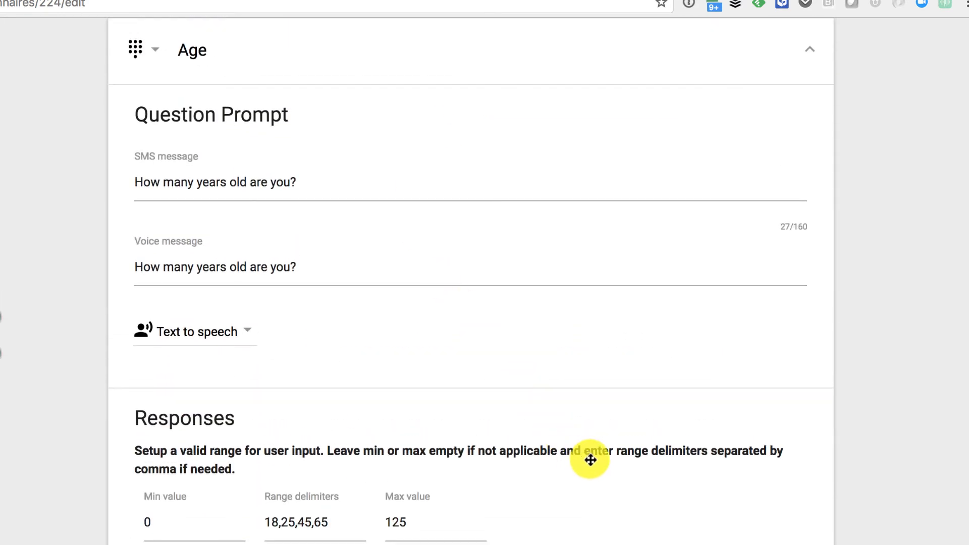
scroll(589, 456, "down", 5)
left_click(628, 439)
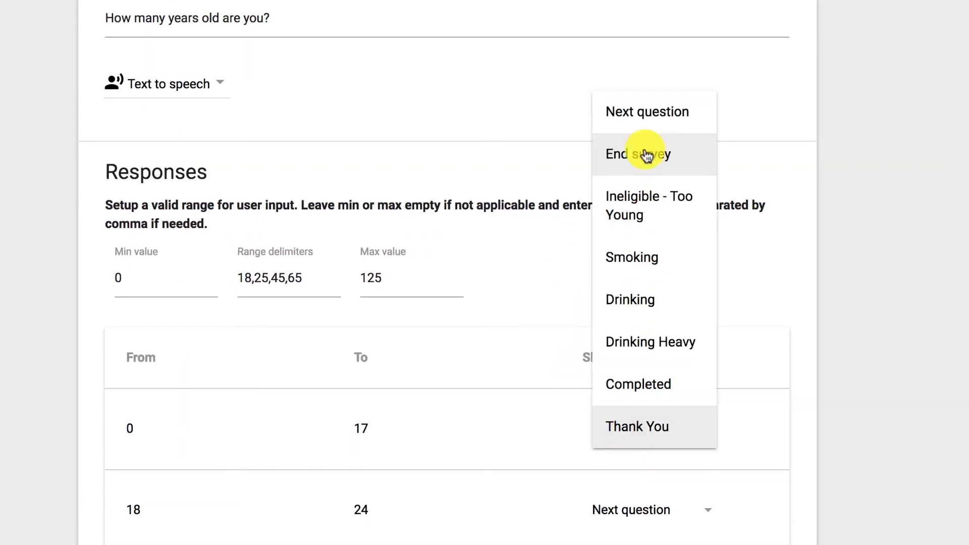
left_click(657, 201)
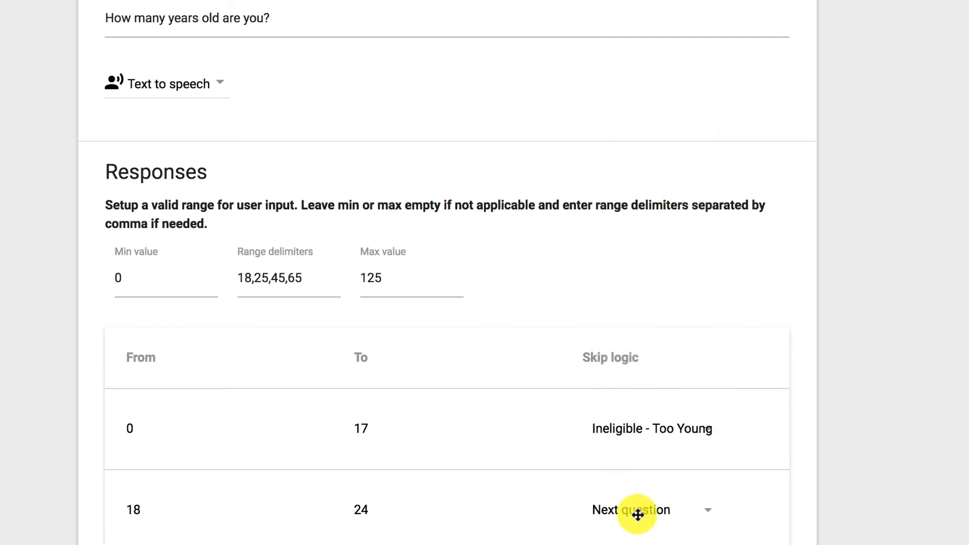
Set the skip logic of the 18 to 24 and 25 to 44 age ranges to Smoking
scroll(639, 515, "down", 1)
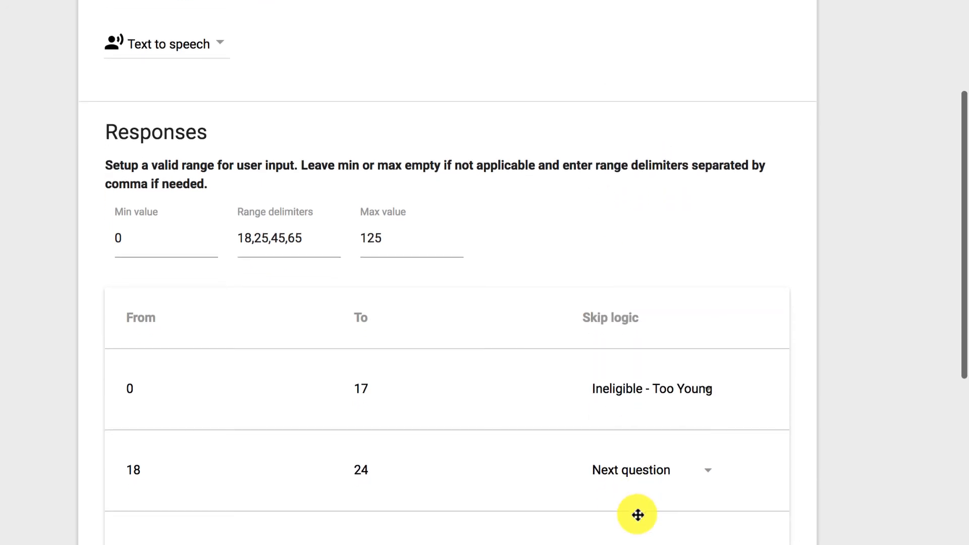
left_click(639, 475)
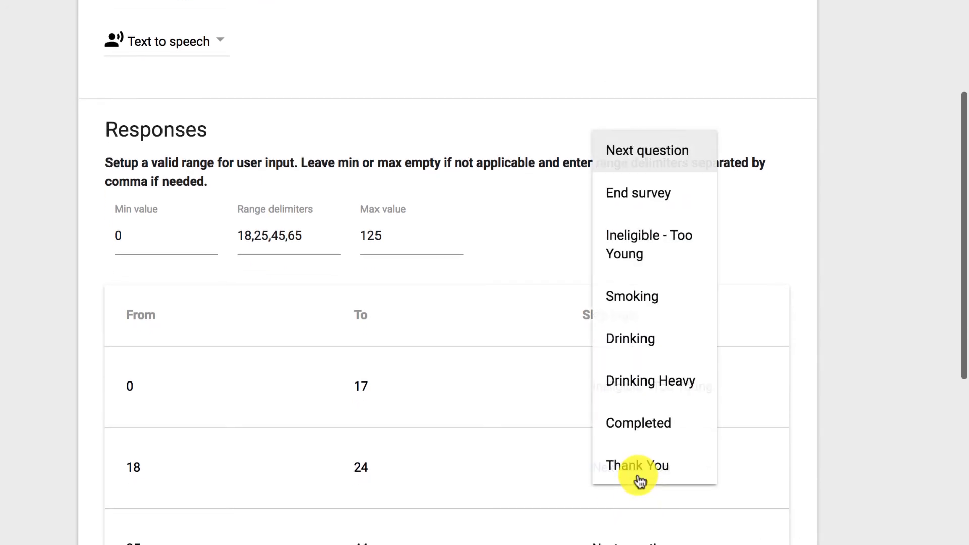
left_click(649, 298)
scroll(644, 505, "down", 1)
scroll(642, 510, "down", 1)
left_click(629, 451)
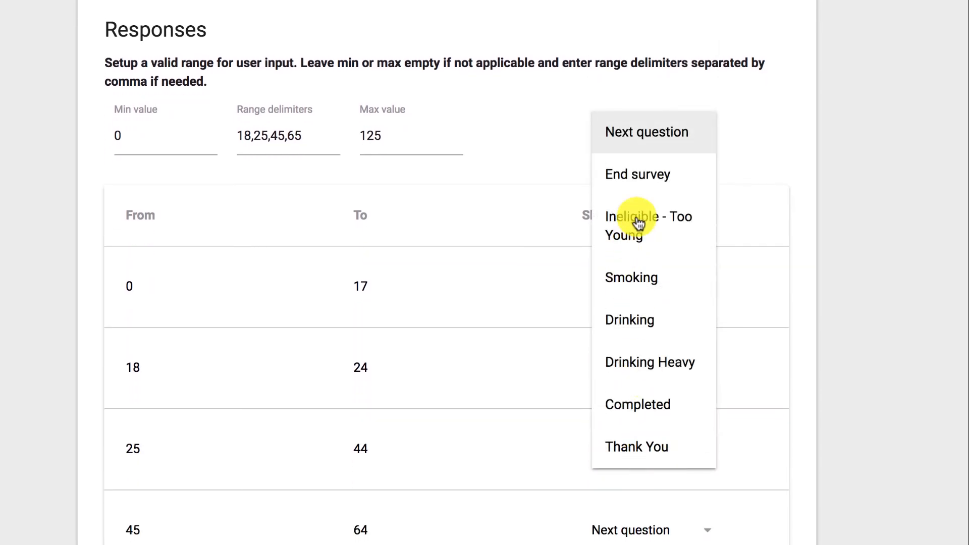
left_click(644, 280)
Set the skip logic of the 45 to 64 and 65 to 125 age ranges to Smoking, and collapse the Age question
scroll(645, 399, "down", 1)
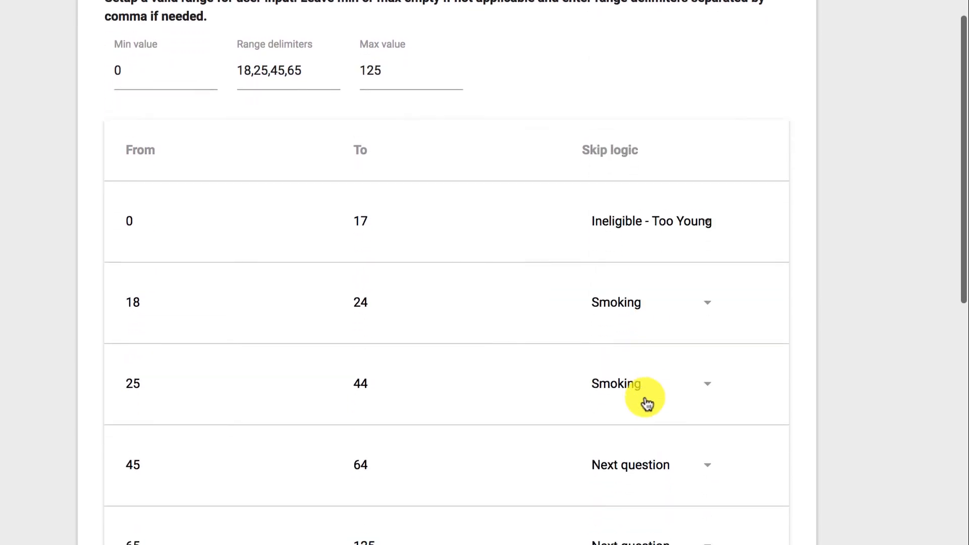
left_click(630, 457)
left_click(656, 273)
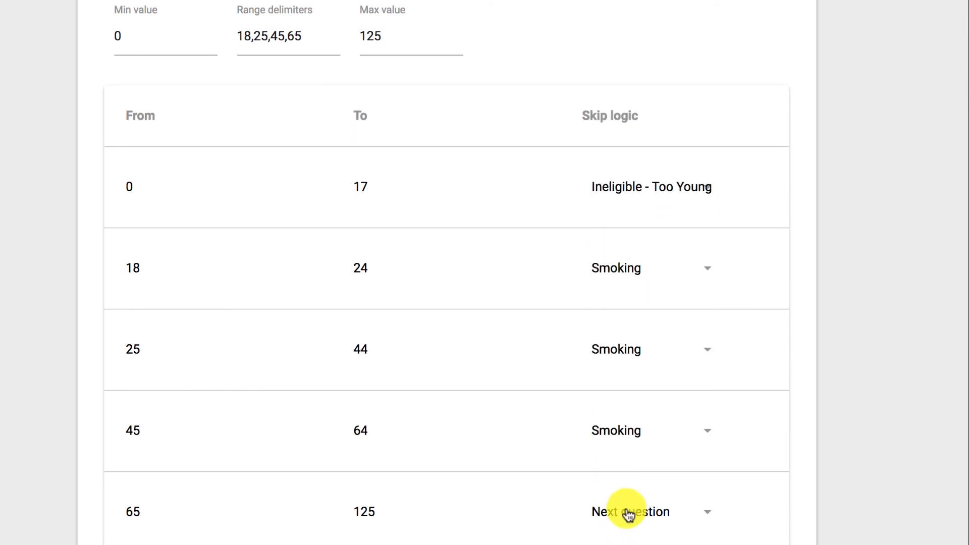
scroll(625, 513, "down", 1)
left_click(628, 461)
left_click(649, 289)
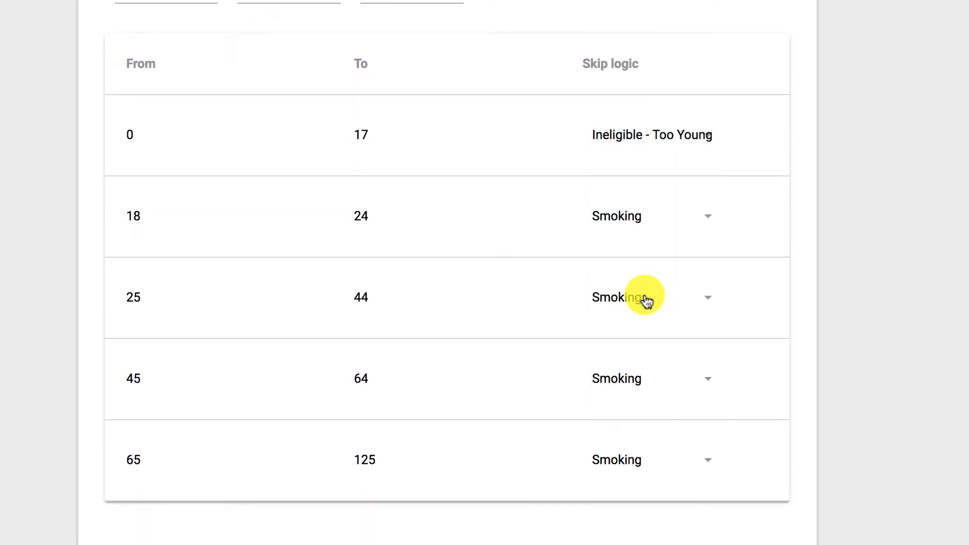
scroll(643, 253, "up", 6)
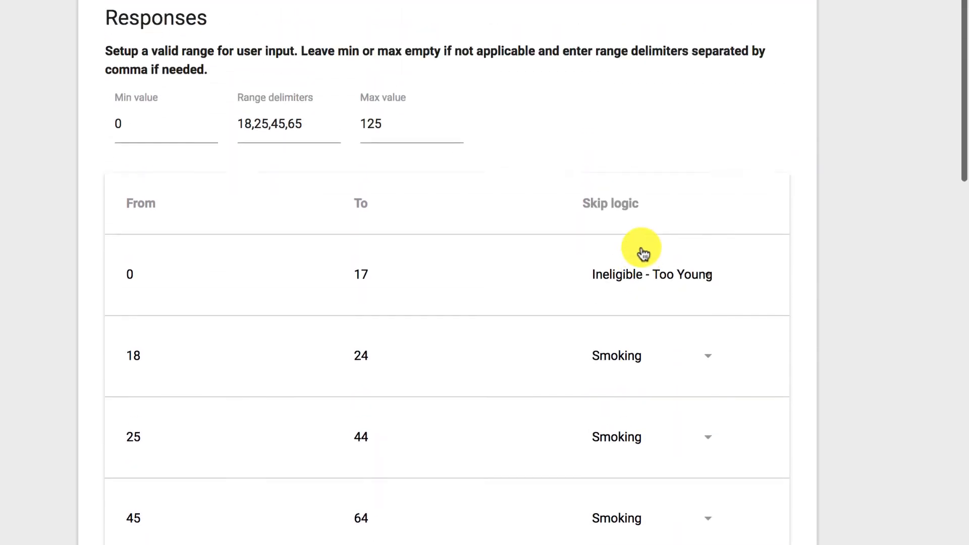
scroll(805, 93, "up", 2)
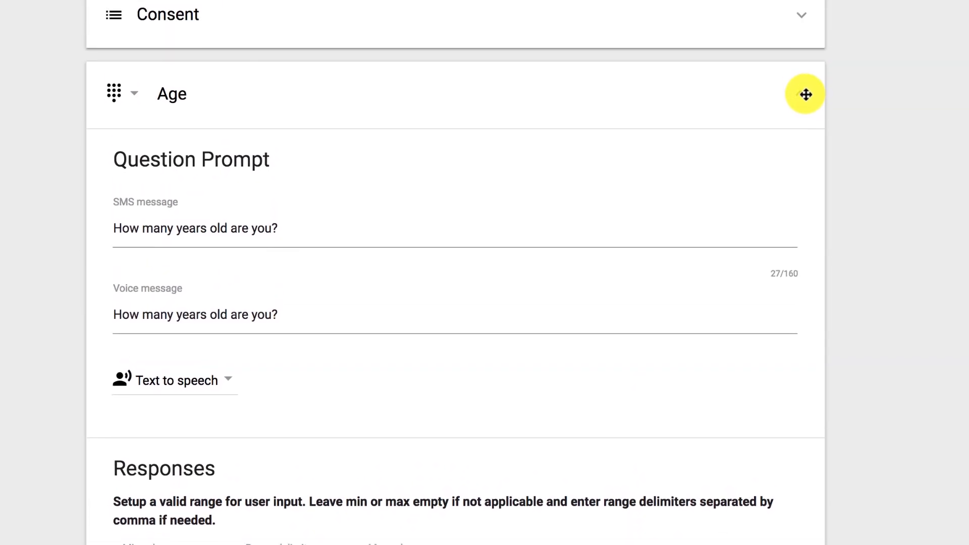
left_click(805, 93)
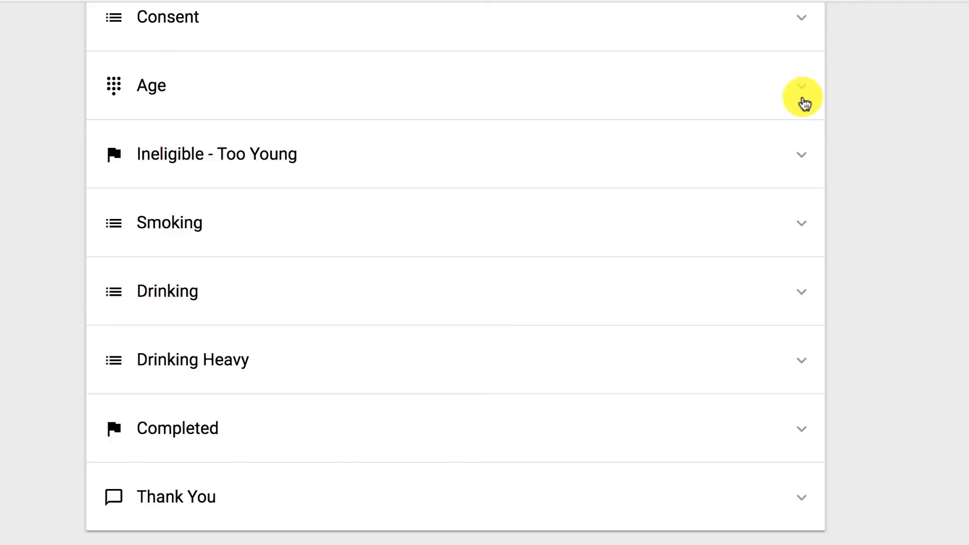
Set the skip logic of the Ineligible - Too Young flag to Thank You and collapse the step
left_click(628, 164)
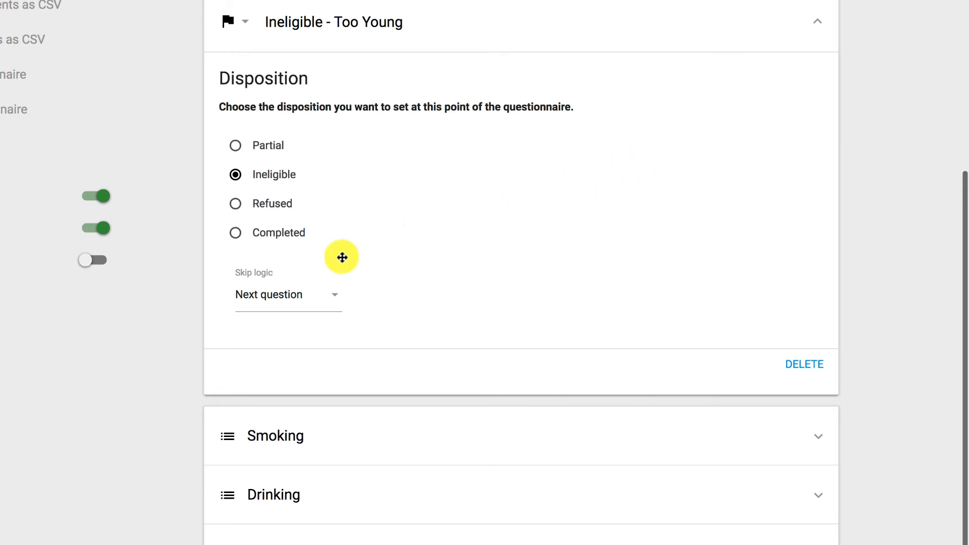
left_click(278, 299)
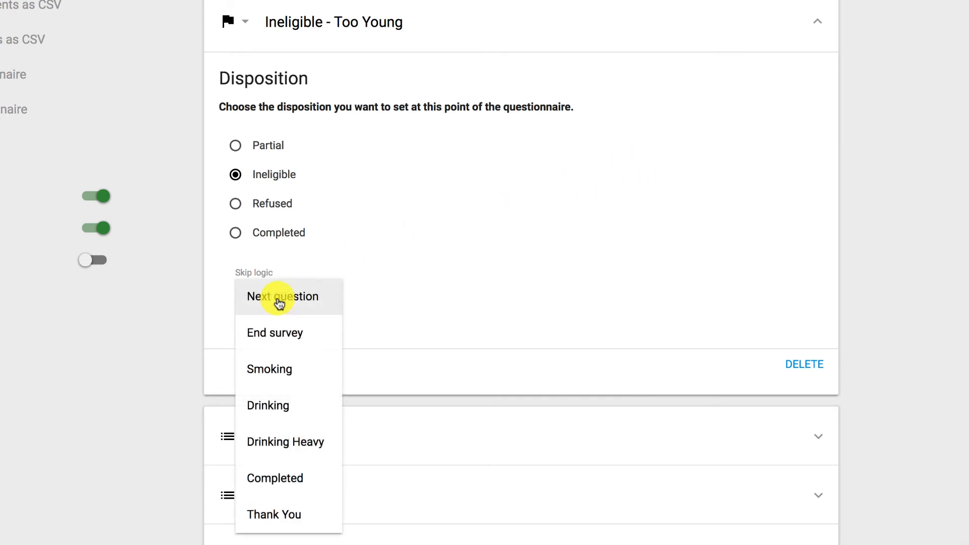
left_click(287, 509)
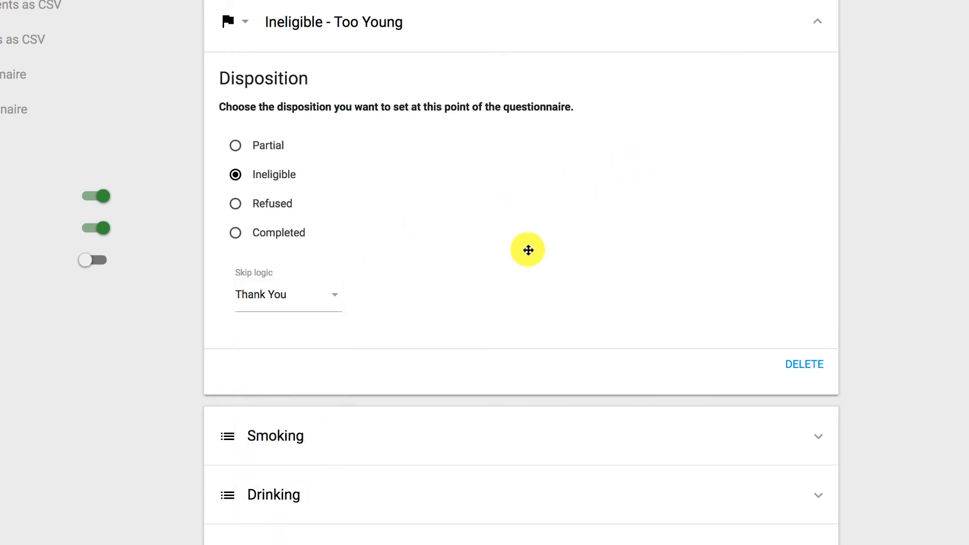
left_click(817, 21)
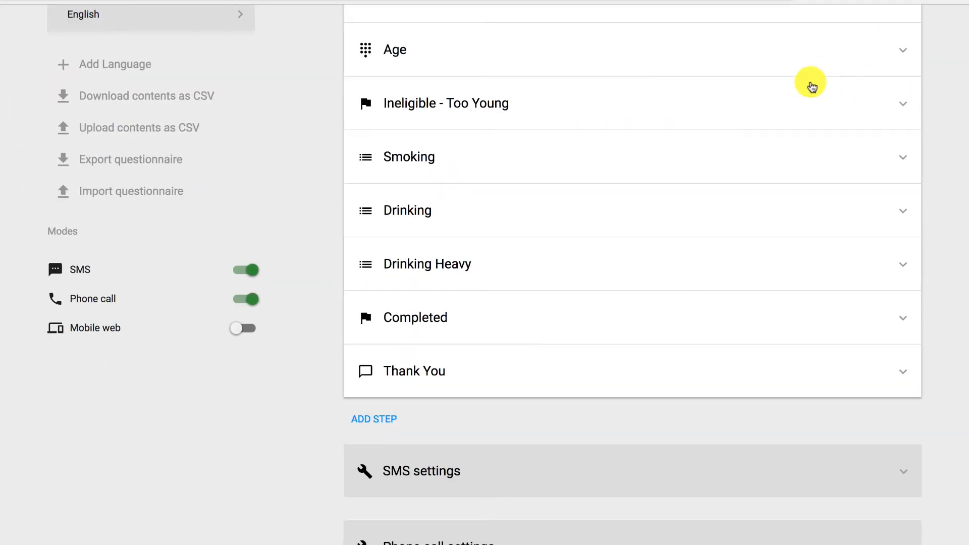
In the Drinking question, set the skip logic of the No response to Completed
scroll(808, 90, "up", 1)
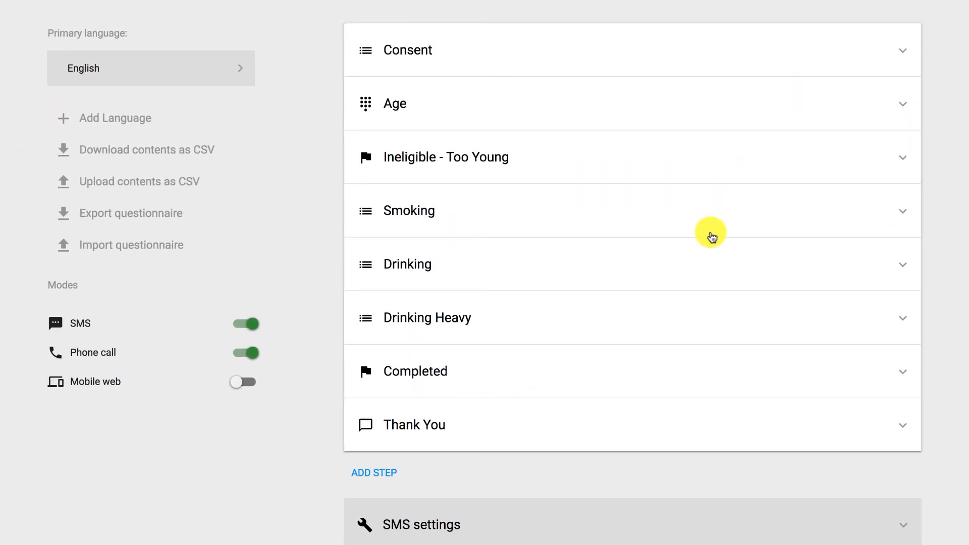
scroll(712, 234, "down", 1)
left_click(721, 203)
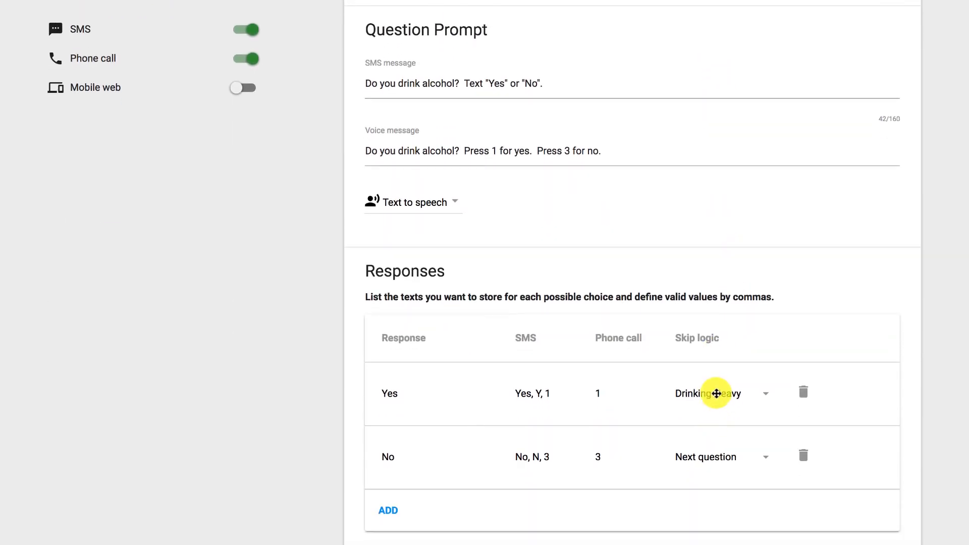
left_click(711, 461)
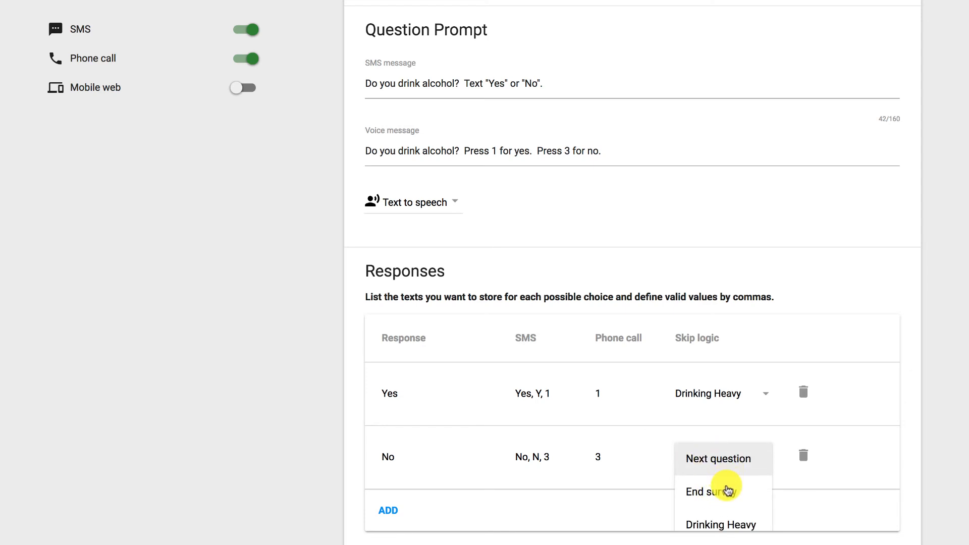
scroll(728, 491, "down", 3)
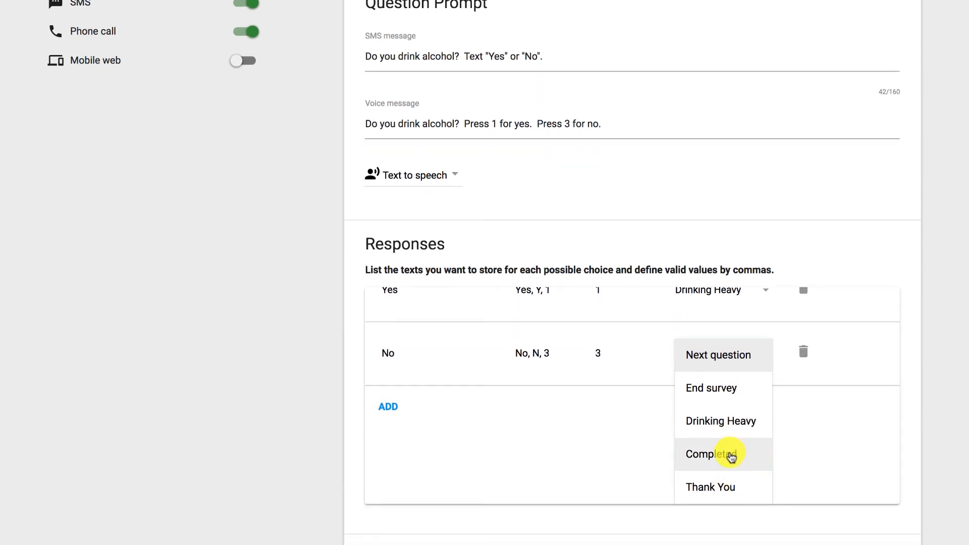
left_click(730, 457)
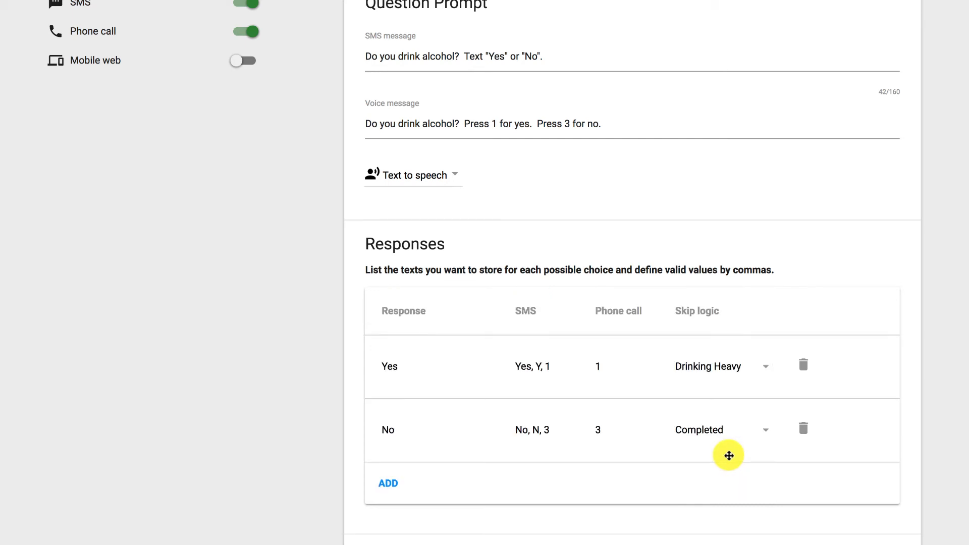
scroll(758, 439, "up", 4)
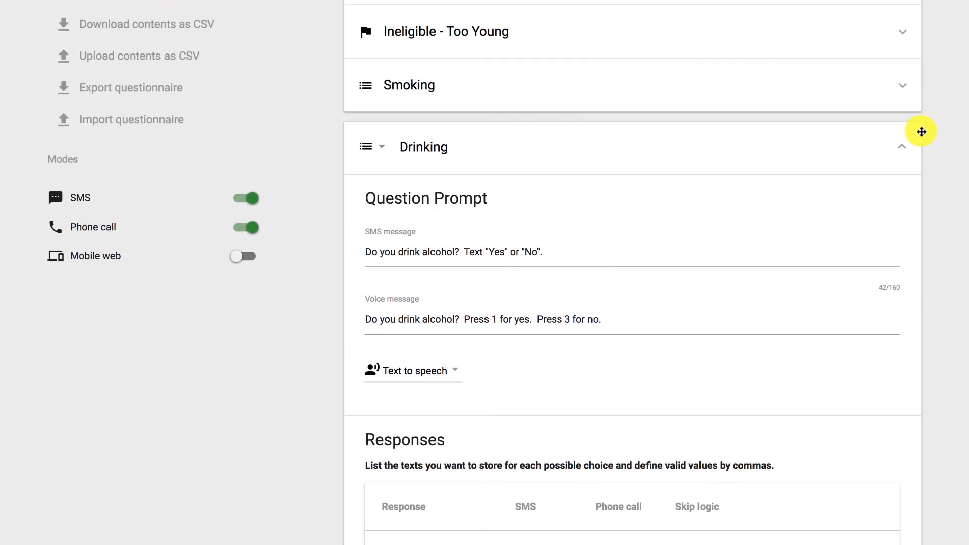
Collapse the Drinking question so that only the list of questionnaire steps is shown
left_click(901, 149)
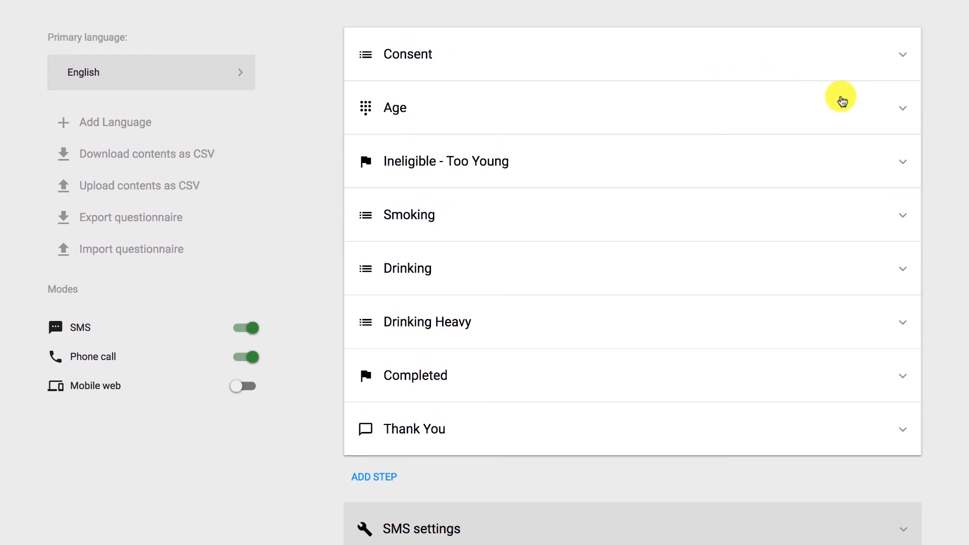
scroll(843, 102, "down", 1)
scroll(843, 101, "up", 1)
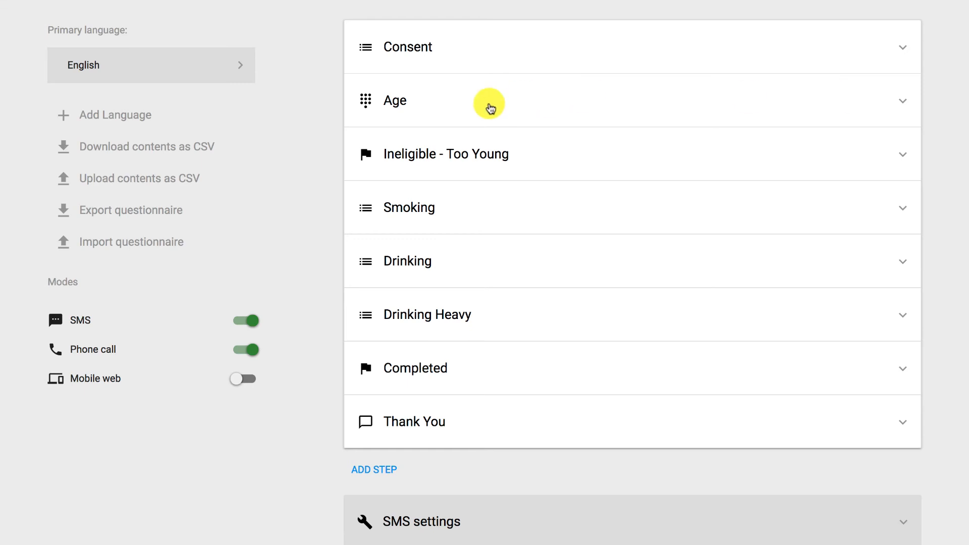
Add French as another language of the questionnaire
left_click(99, 122)
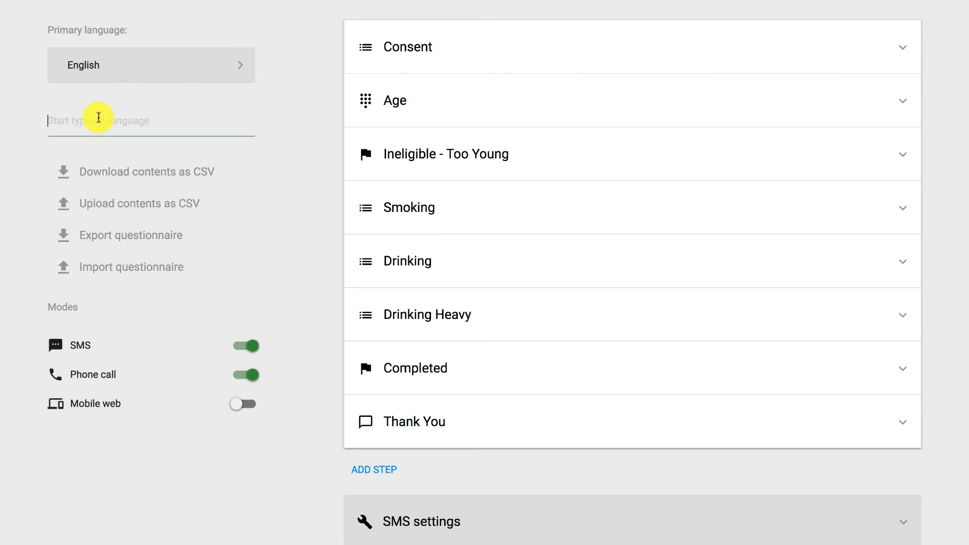
type("fre")
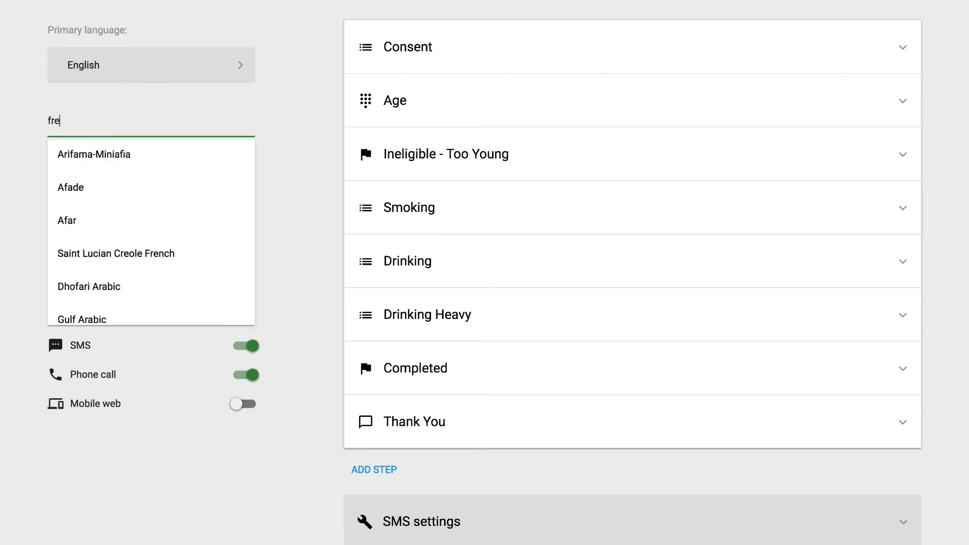
left_click(102, 220)
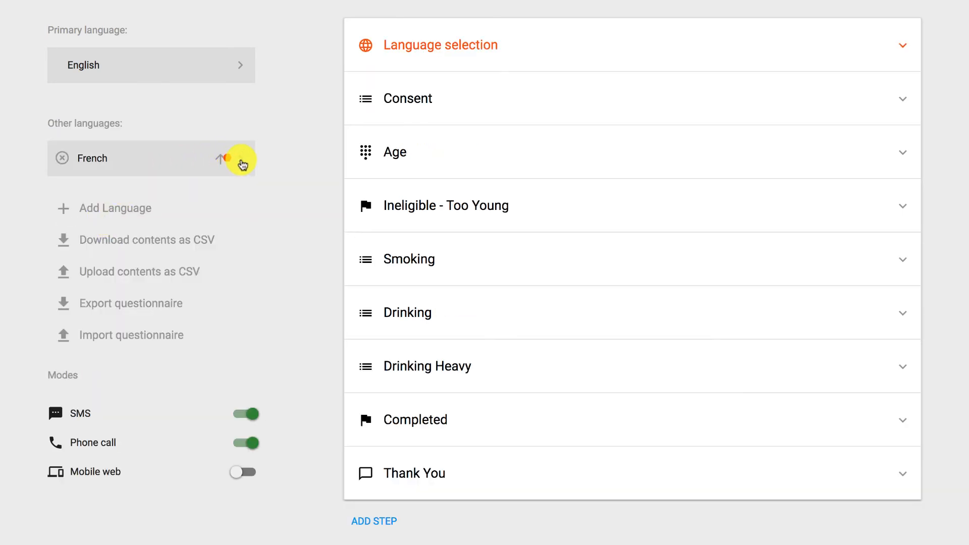
Show the French version of the questionnaire and return to the English version
left_click(242, 163)
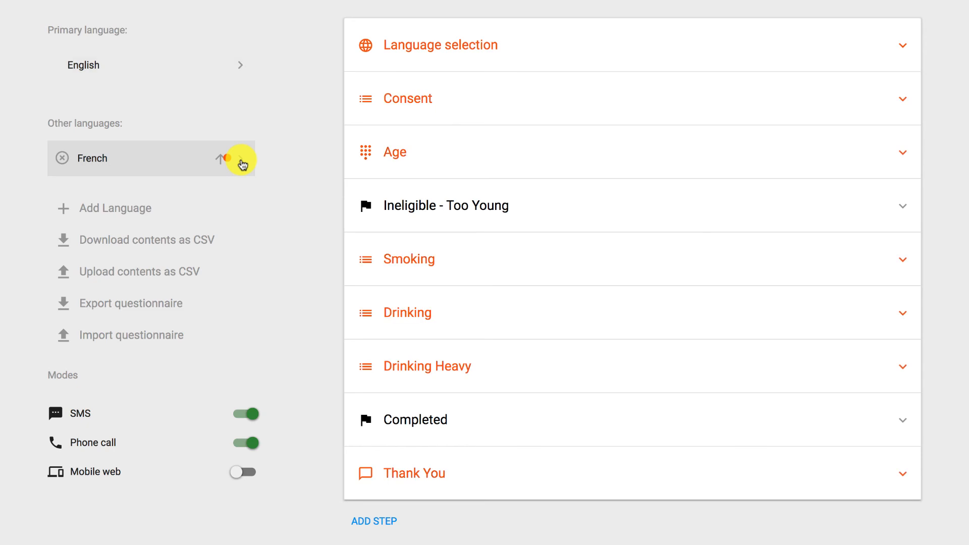
left_click(241, 67)
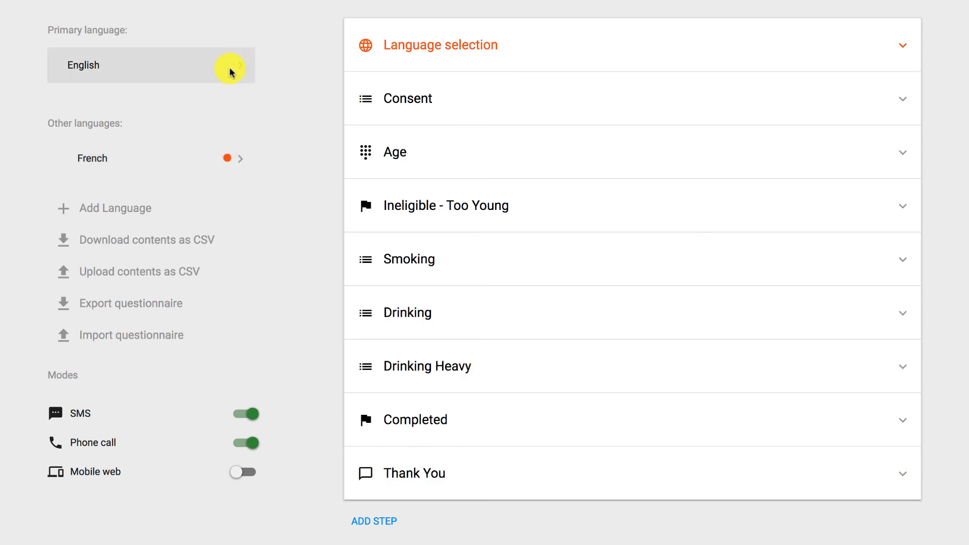
Try French as the primary language, restore English as primary, and remove French from the questionnaire
left_click(220, 163)
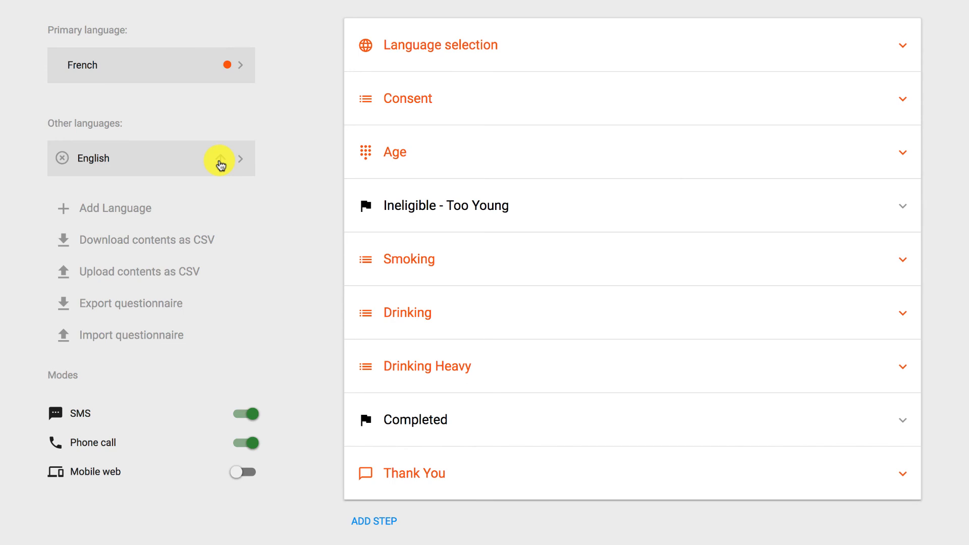
left_click(221, 162)
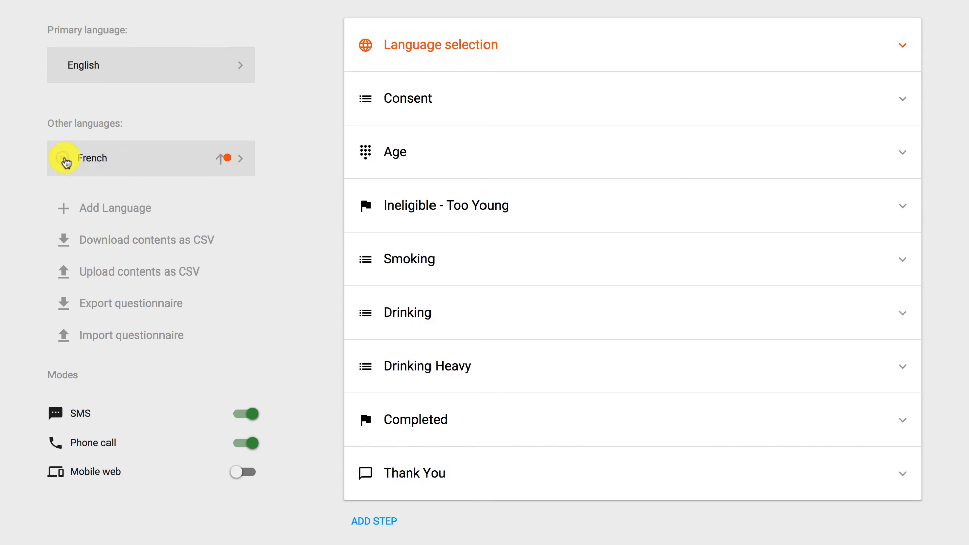
left_click(63, 158)
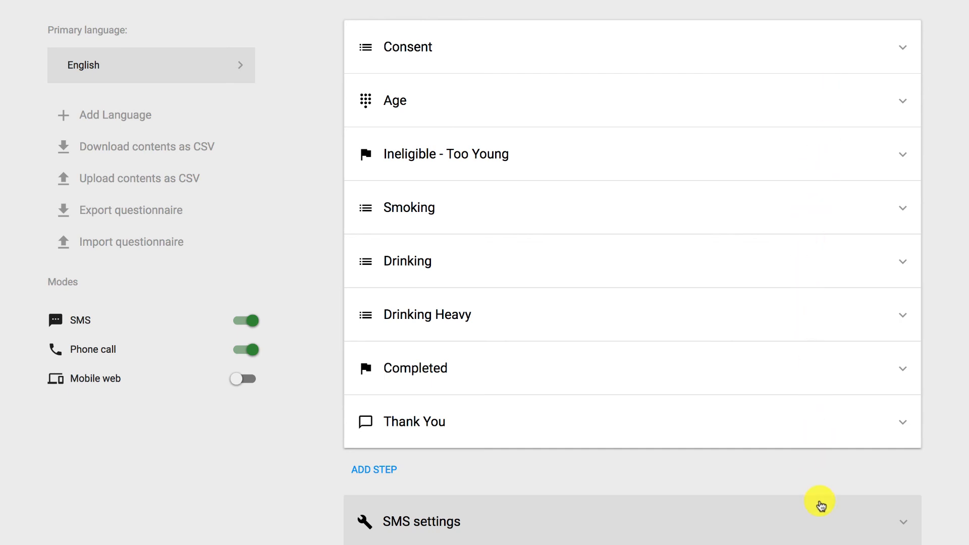
Review the quota completed, error and thank you messages in the SMS settings and collapse the section
scroll(822, 505, "down", 3)
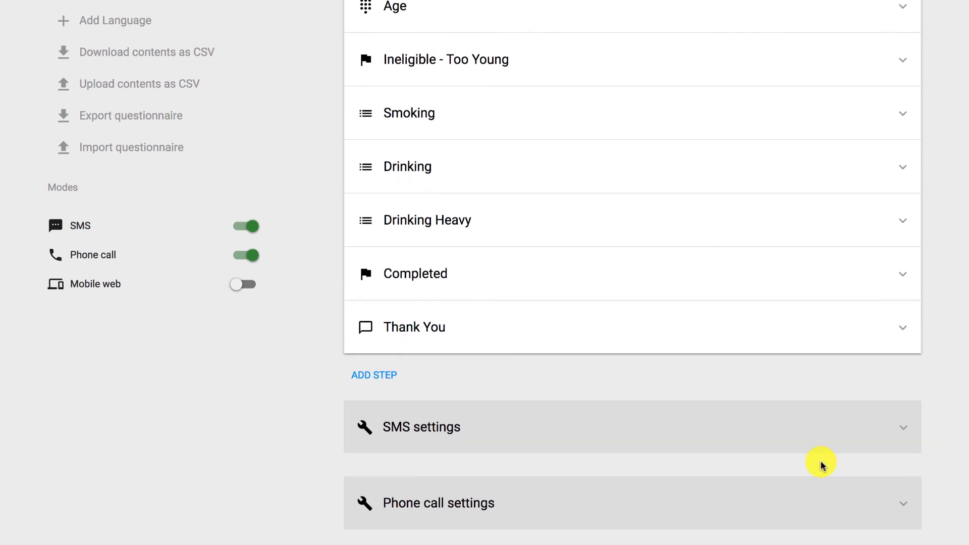
left_click(828, 429)
scroll(828, 427, "down", 2)
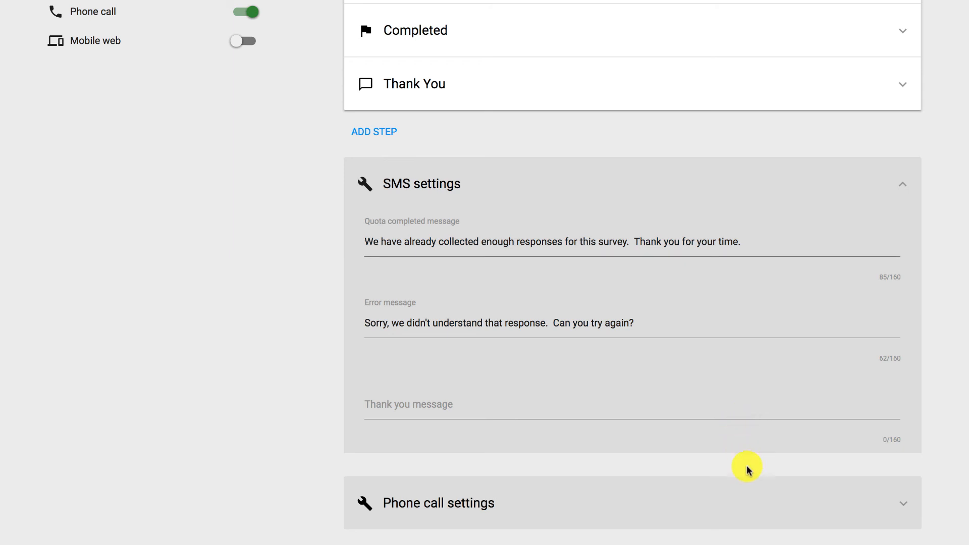
left_click(902, 185)
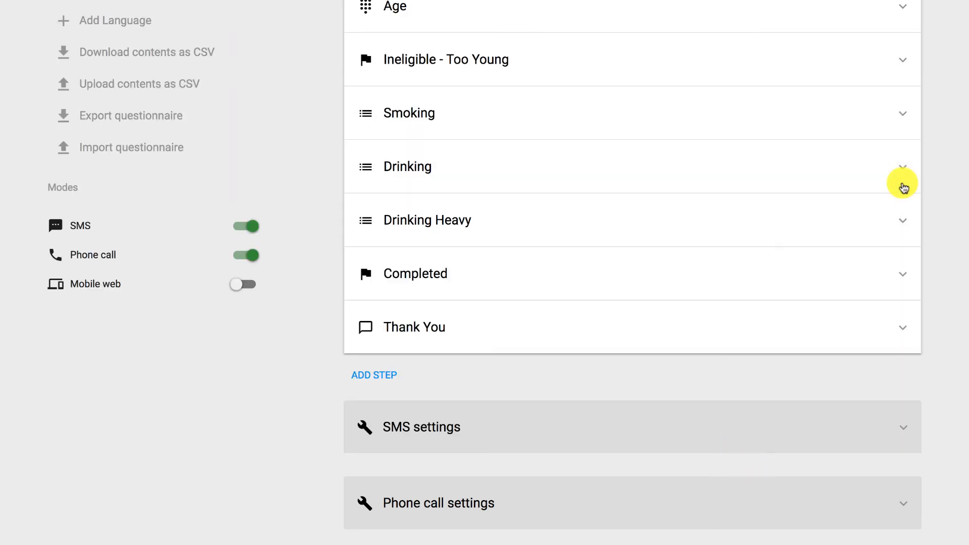
scroll(904, 188, "up", 3)
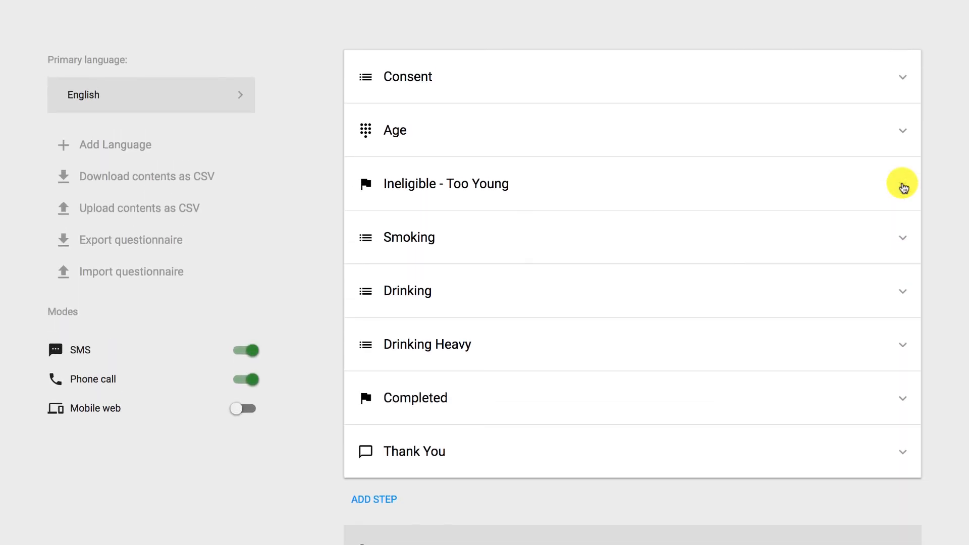